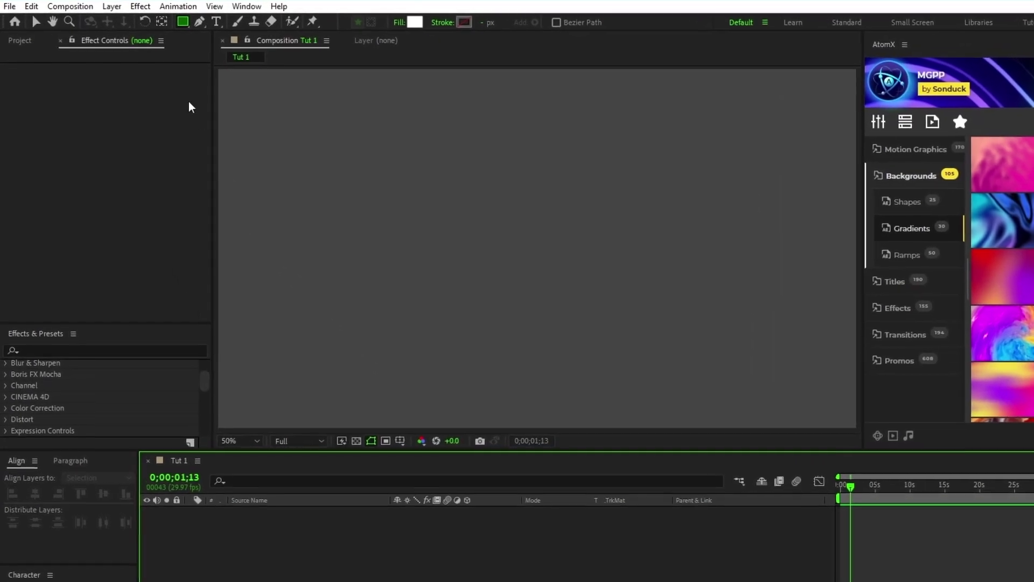
- Choose the Star tool and set it up with a solid white fill and no stroke
click(157, 19)
drag(259, 24, 262, 79)
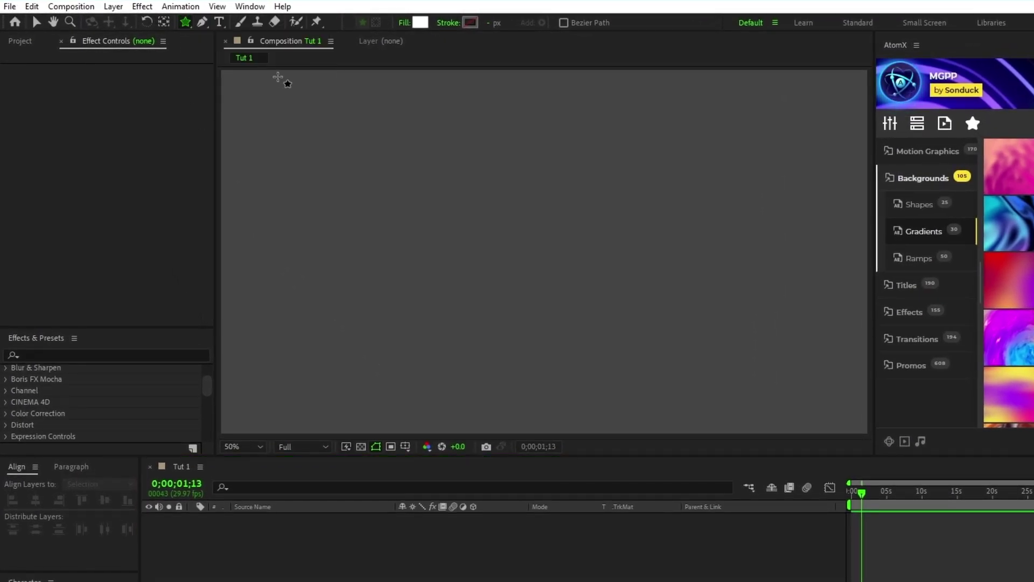
click(408, 23)
click(385, 281)
click(415, 357)
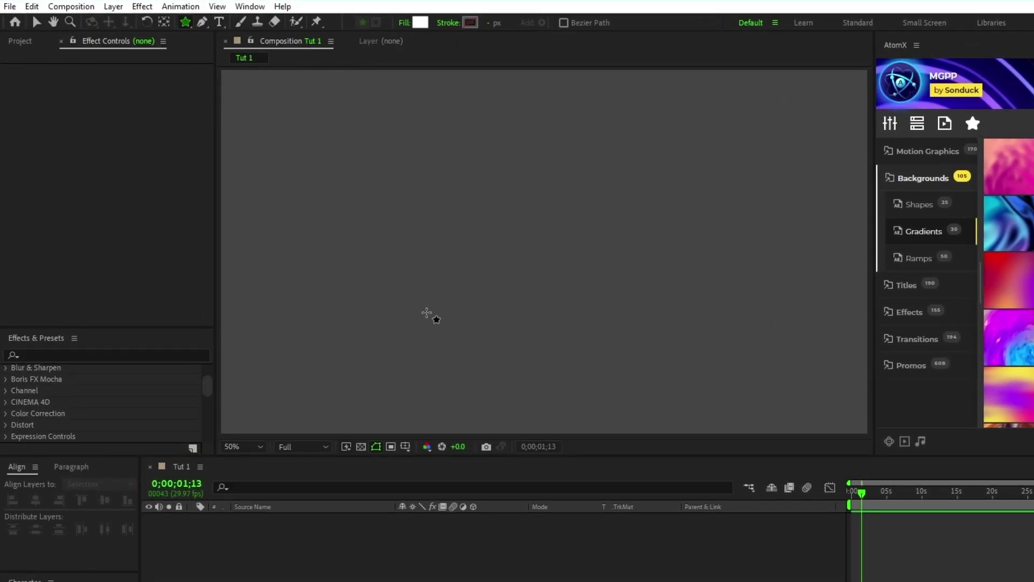
click(420, 22)
click(652, 344)
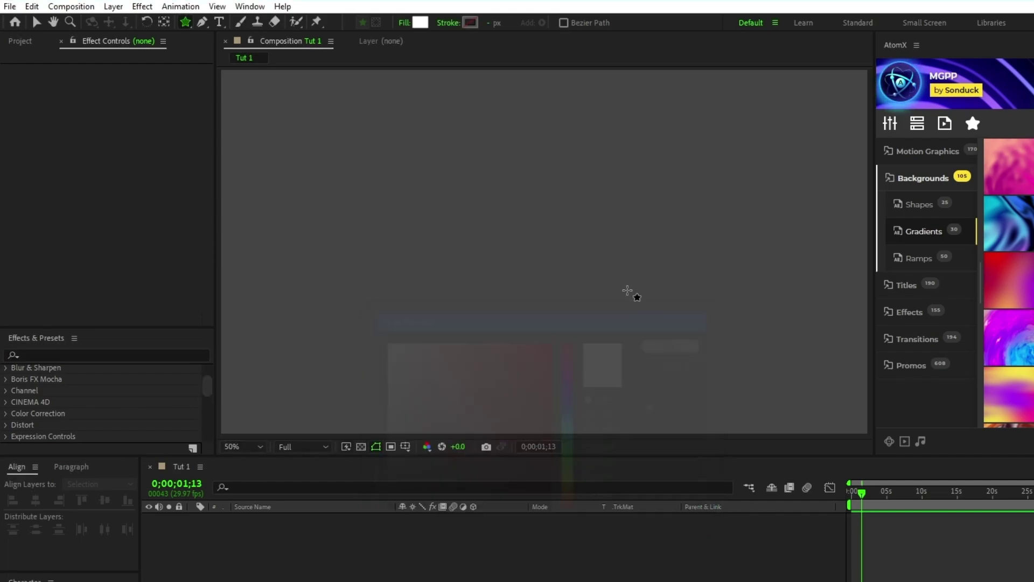
click(449, 22)
click(421, 355)
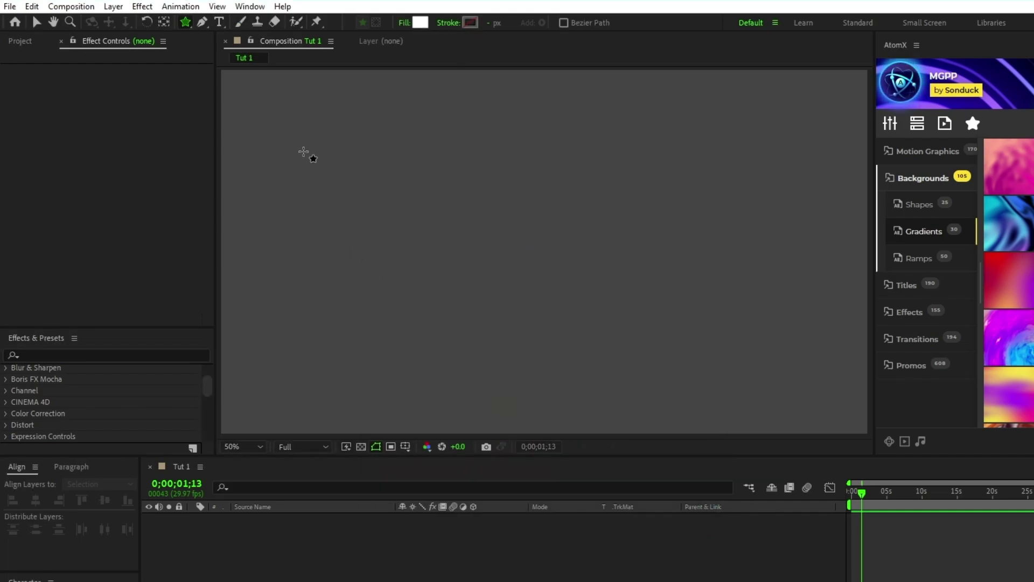
- Draw six white stars of varying sizes scattered across the composition on one shape layer
drag(297, 149, 299, 197)
drag(406, 296, 420, 389)
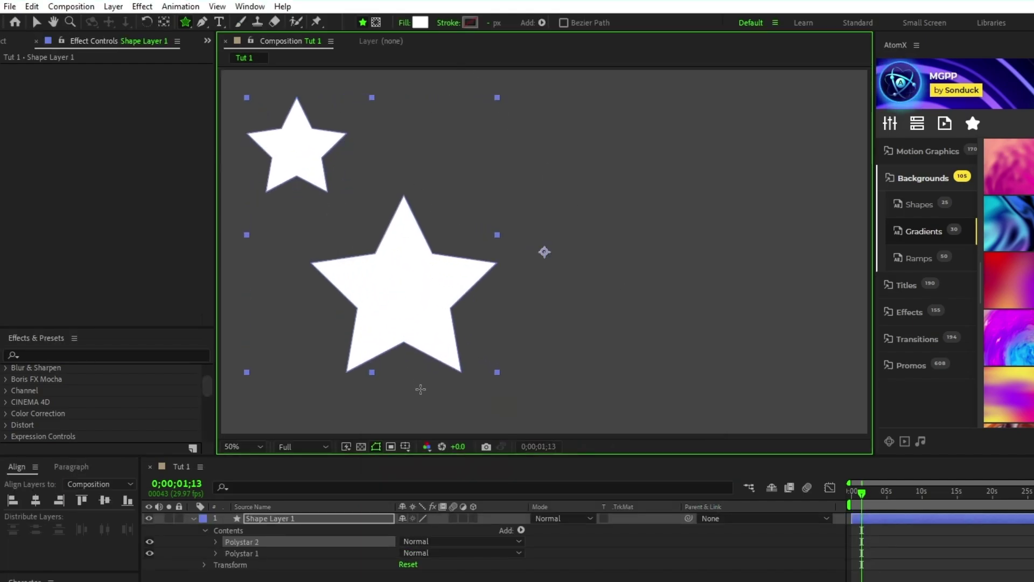
drag(544, 171, 547, 237)
drag(641, 320, 647, 377)
drag(738, 161, 758, 246)
drag(776, 358, 780, 410)
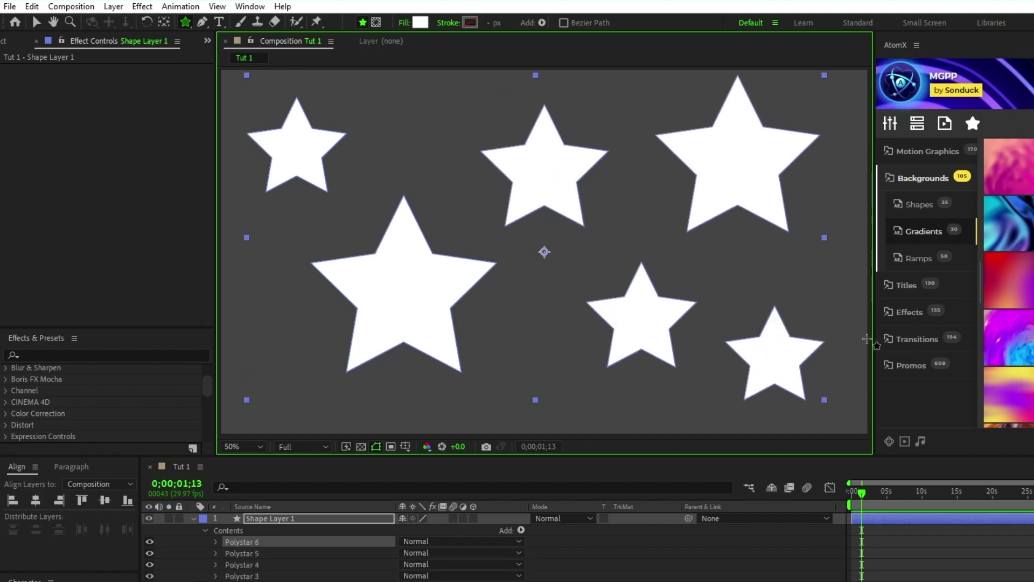
- Draw five black (000000) stars on a second shape layer, alternating high and low between the white stars
click(428, 580)
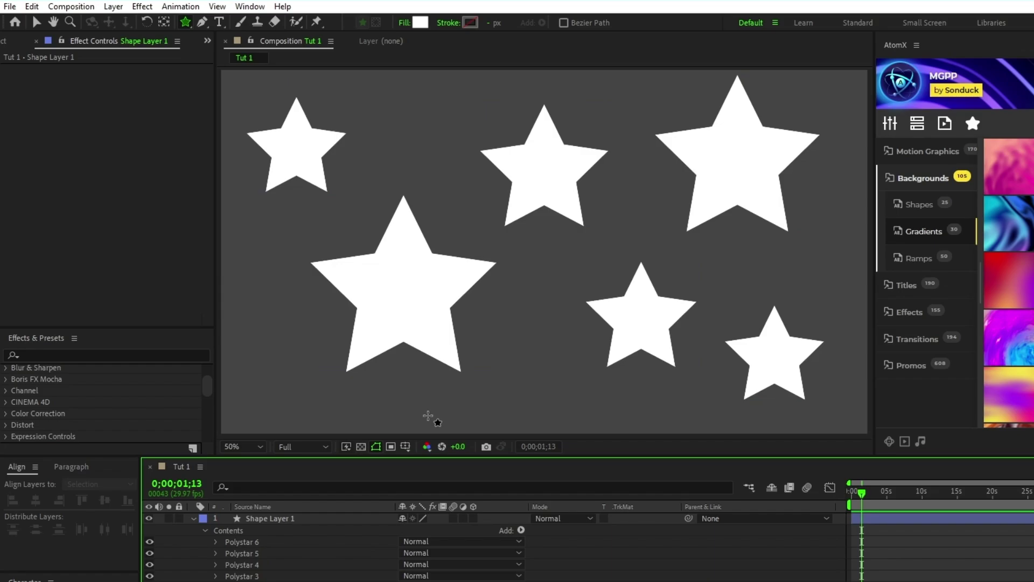
click(419, 23)
text(000000)
click(676, 341)
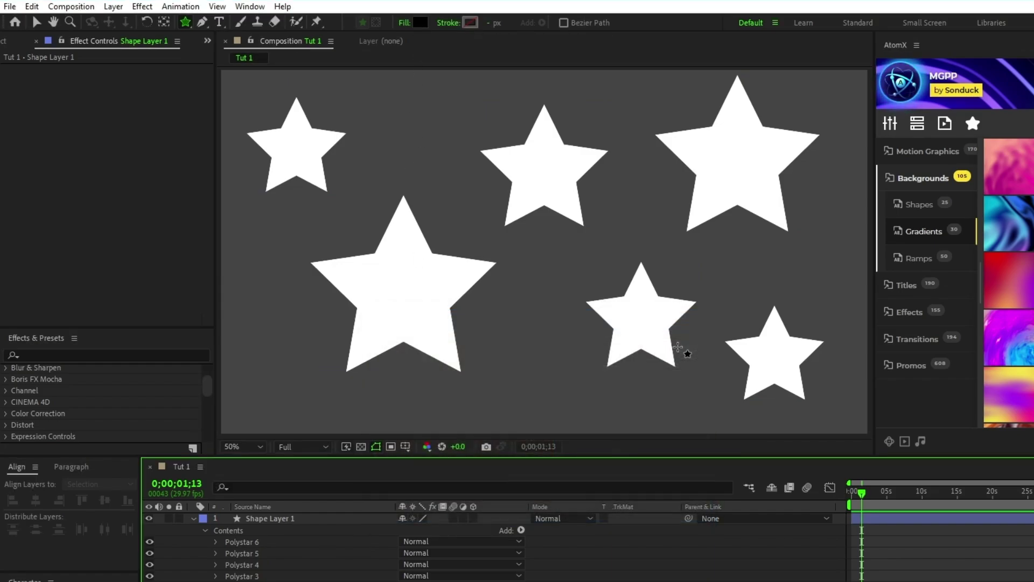
drag(302, 307, 302, 235)
drag(406, 156, 407, 84)
drag(536, 301, 535, 242)
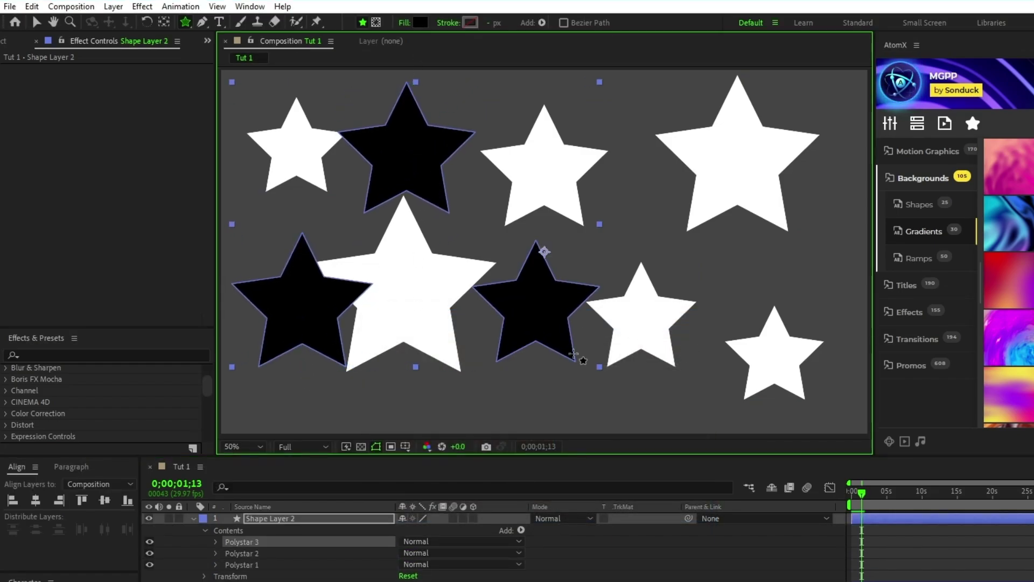
drag(631, 156, 631, 85)
drag(731, 291, 730, 226)
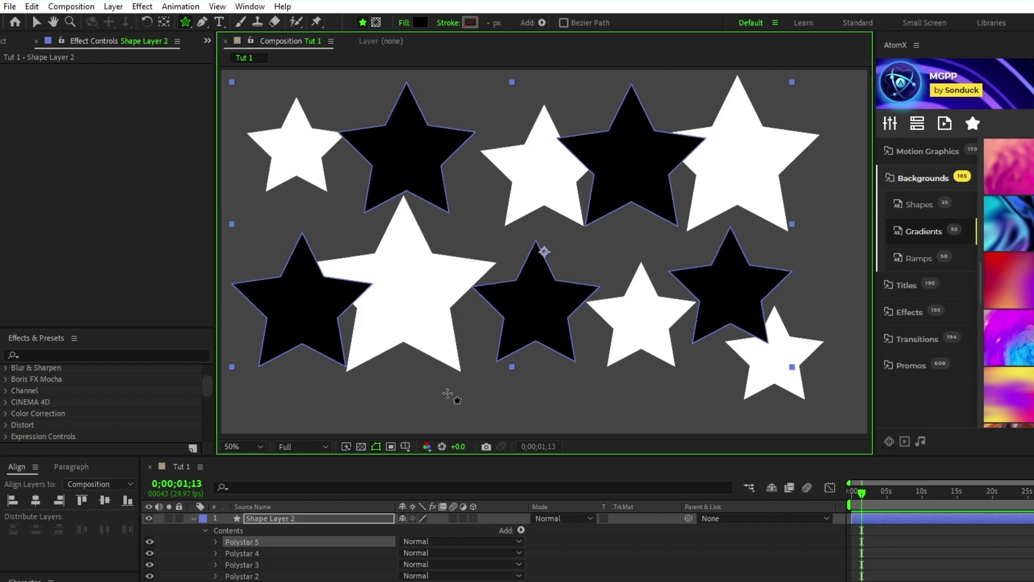
click(193, 518)
click(36, 23)
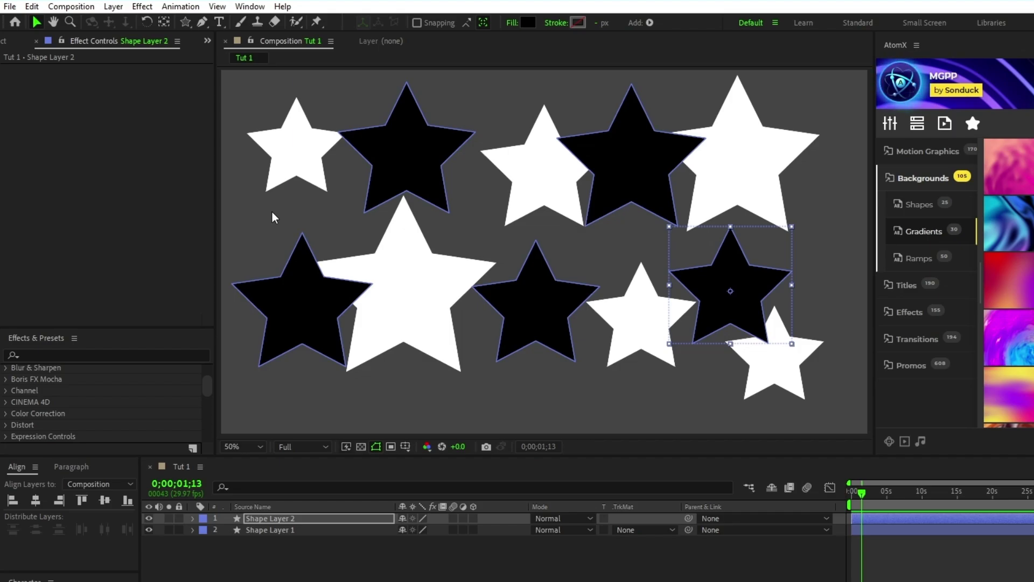
- Add a null object and an adjustment layer above the two shape layers
click(113, 6)
mouse_move(211, 23)
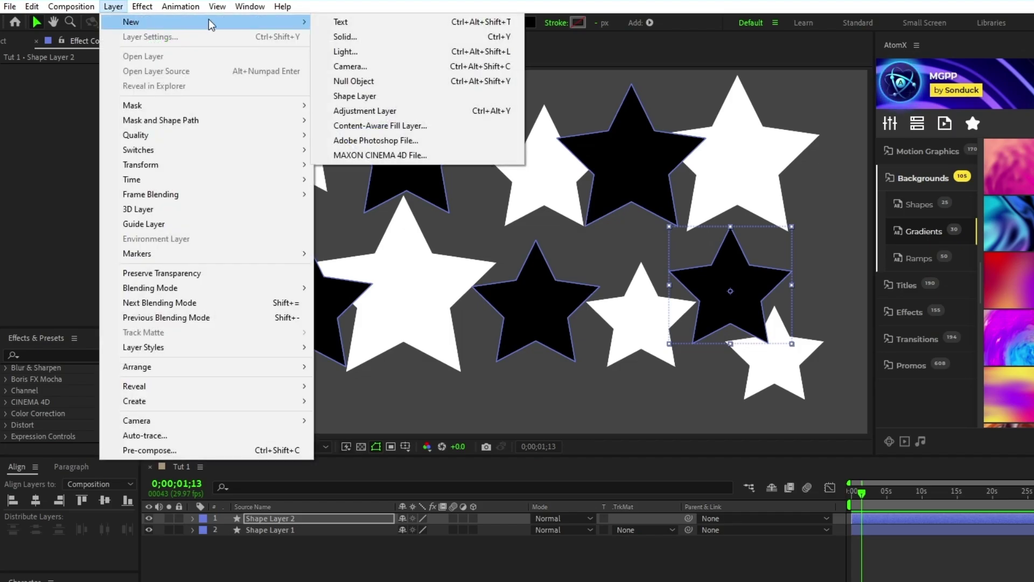
click(376, 86)
click(113, 6)
mouse_move(210, 23)
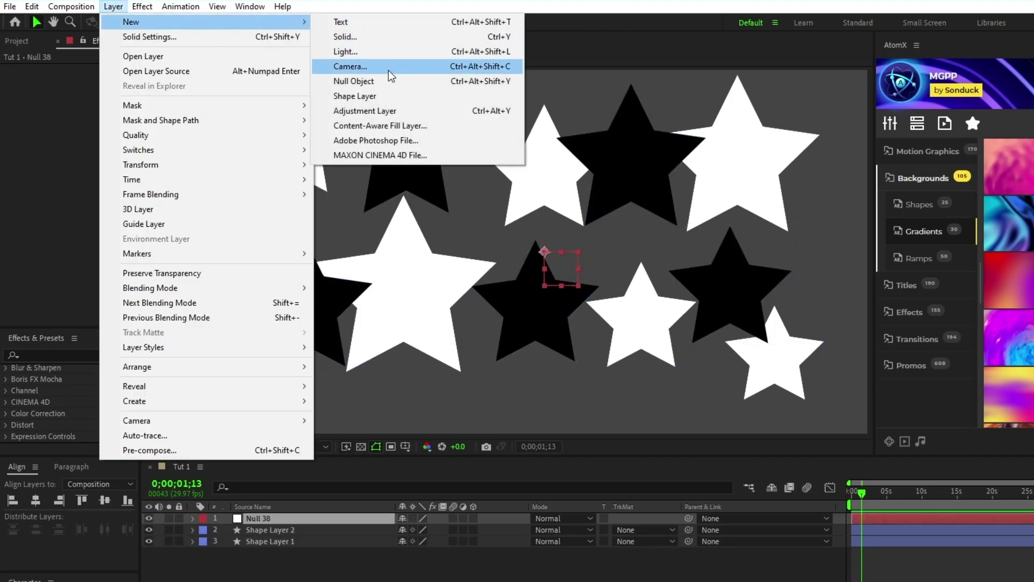
click(387, 111)
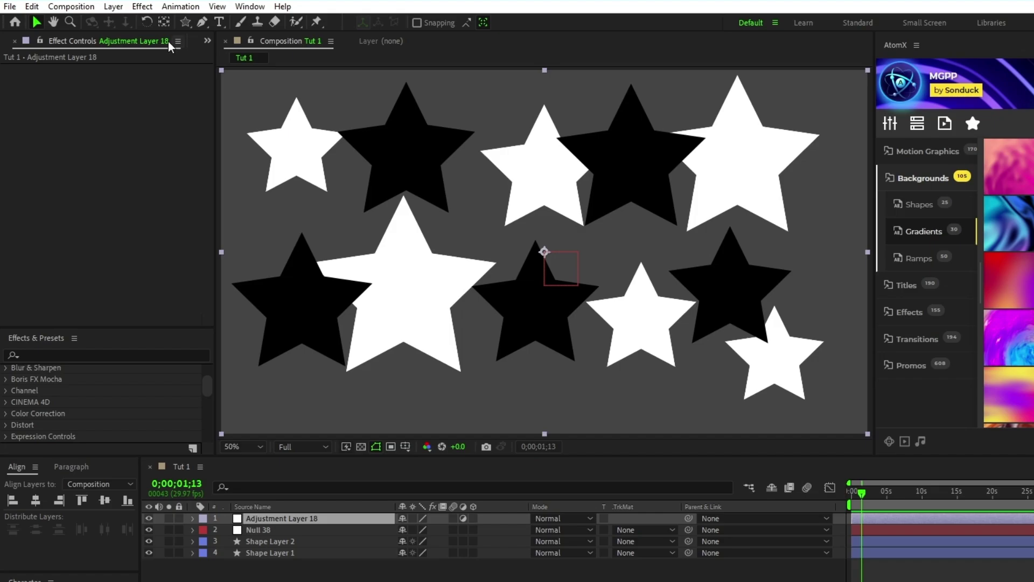
- Apply CC RepeTile to the adjustment layer with Expand Right set to 4000
click(141, 6)
mouse_move(221, 323)
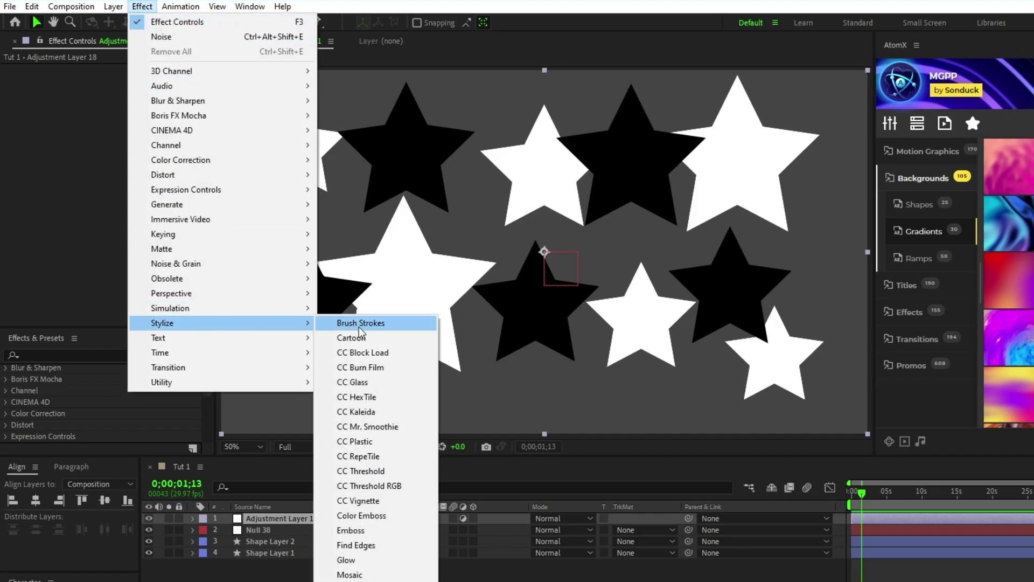
click(340, 450)
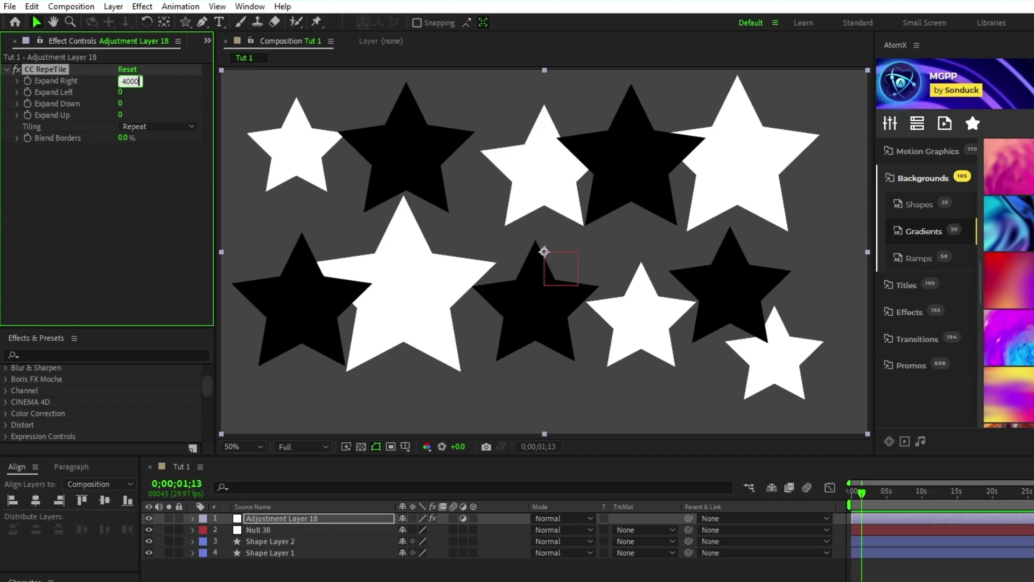
key(Return)
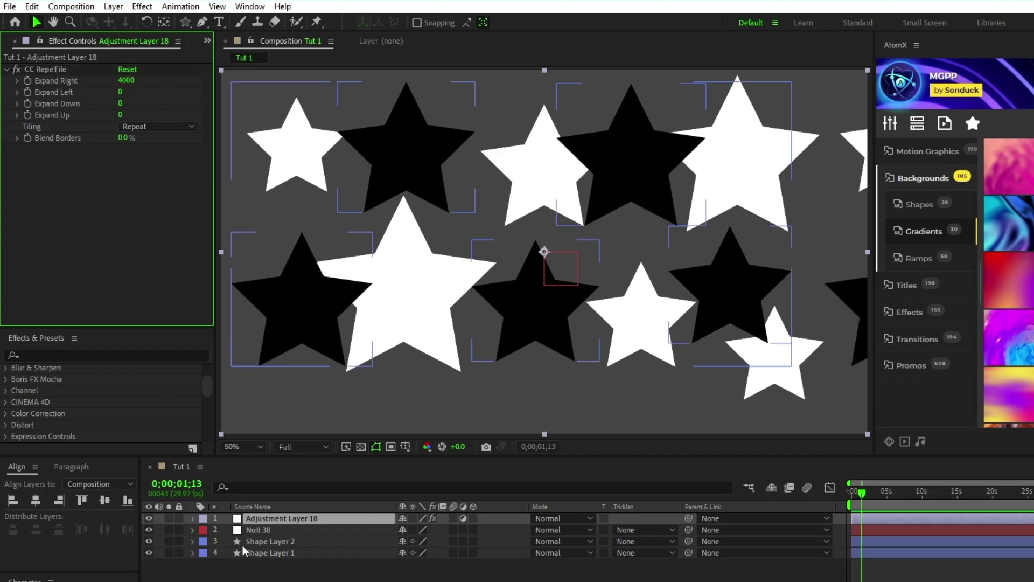
- Parent both star shape layers to the null object
click(268, 541)
shift+click(265, 552)
drag(689, 540, 269, 534)
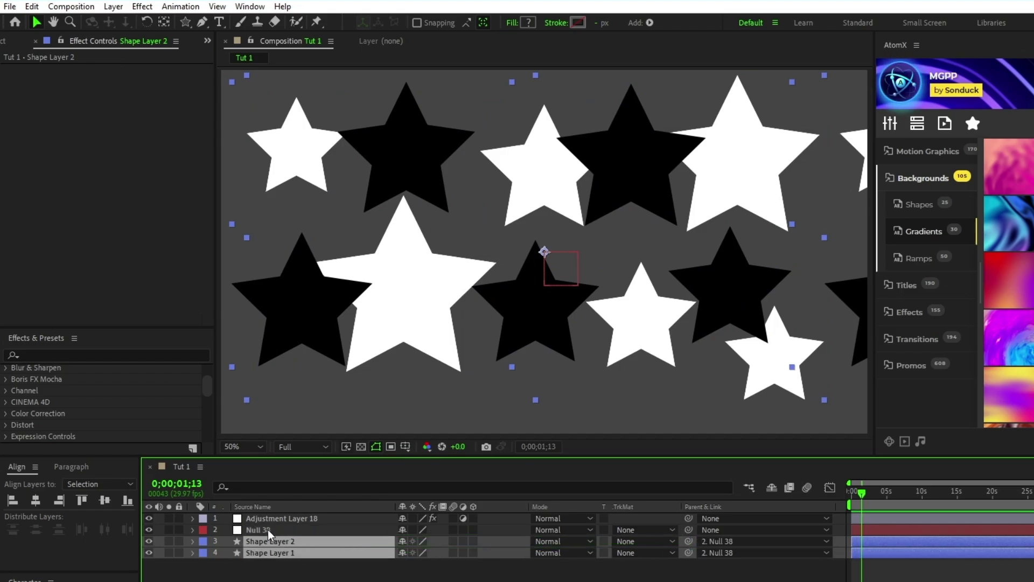
- Animate the null's position with a keyframe at 0;00;00;00 and a horizontally shifted one at 0;00;59;27
click(264, 529)
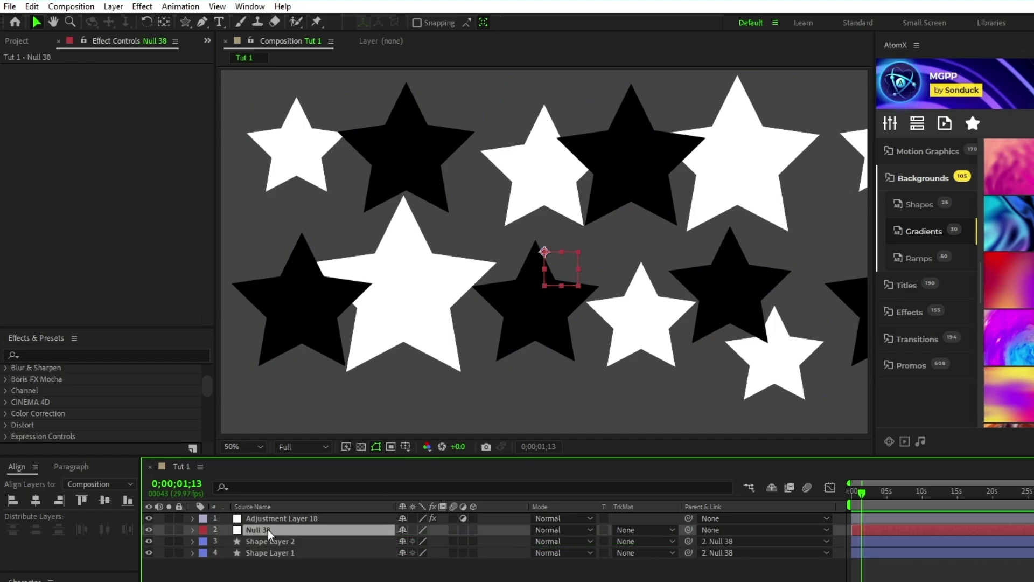
click(851, 491)
key(p)
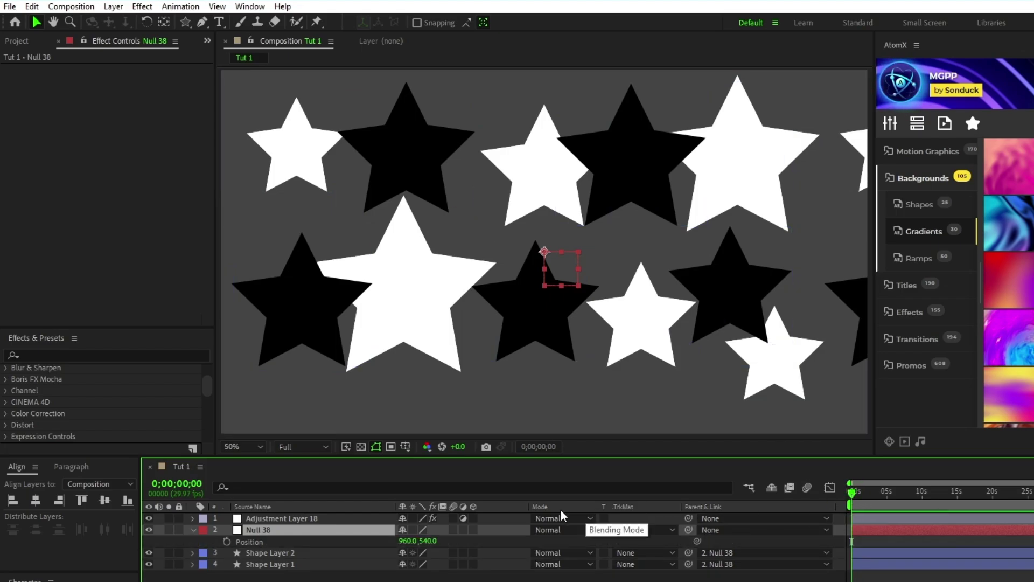
click(227, 540)
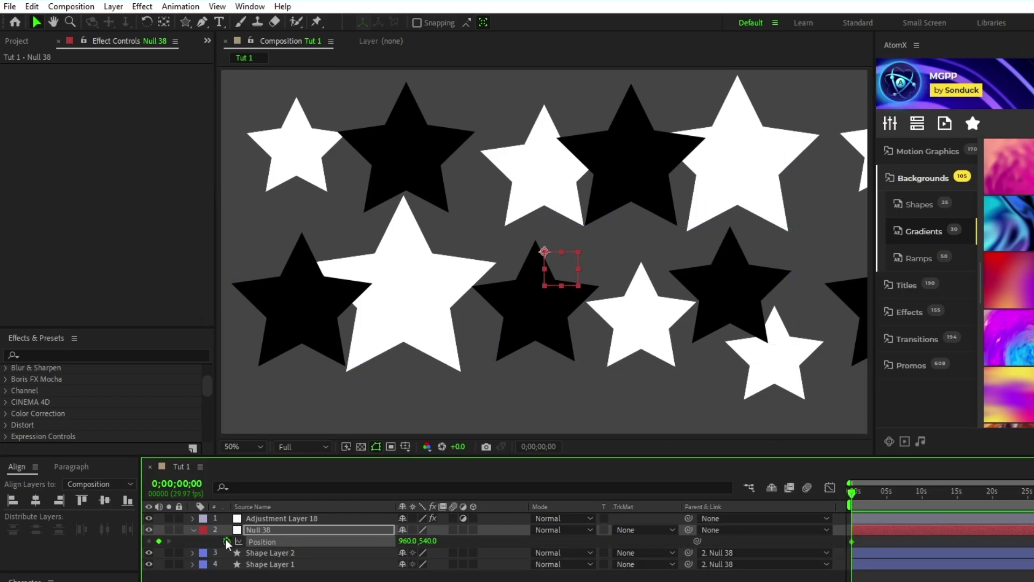
drag(852, 493, 1018, 493)
mouse_move(407, 541)
mouse_down()
mouse_move(2, 539)
mouse_move(258, 553)
mouse_move(194, 550)
mouse_move(458, 543)
mouse_up()
click(324, 575)
click(192, 532)
- Pre-compose all four layers as "Shapes" with all attributes moved into it, and return to 0;00;00;00
click(269, 518)
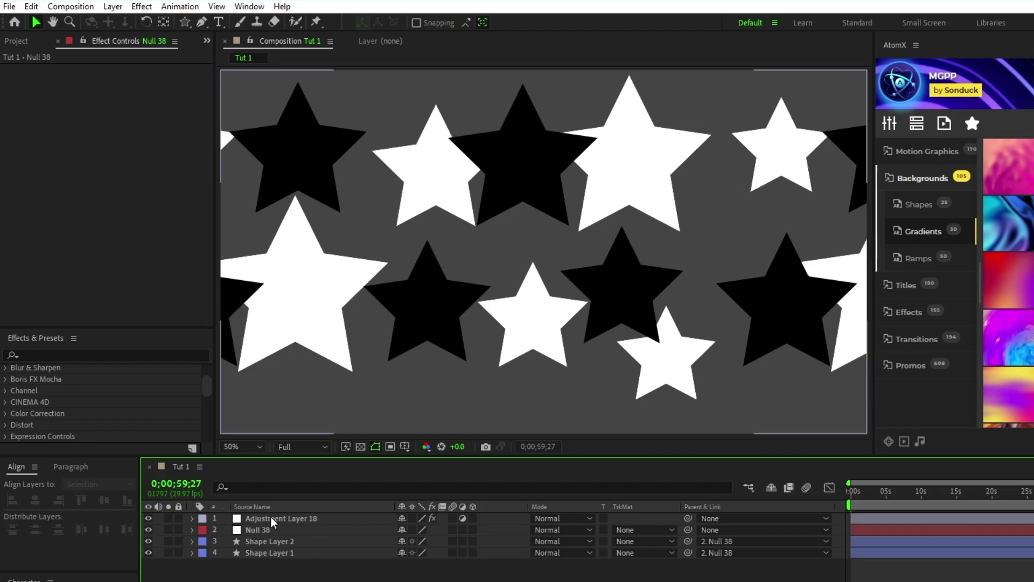
shift+click(280, 555)
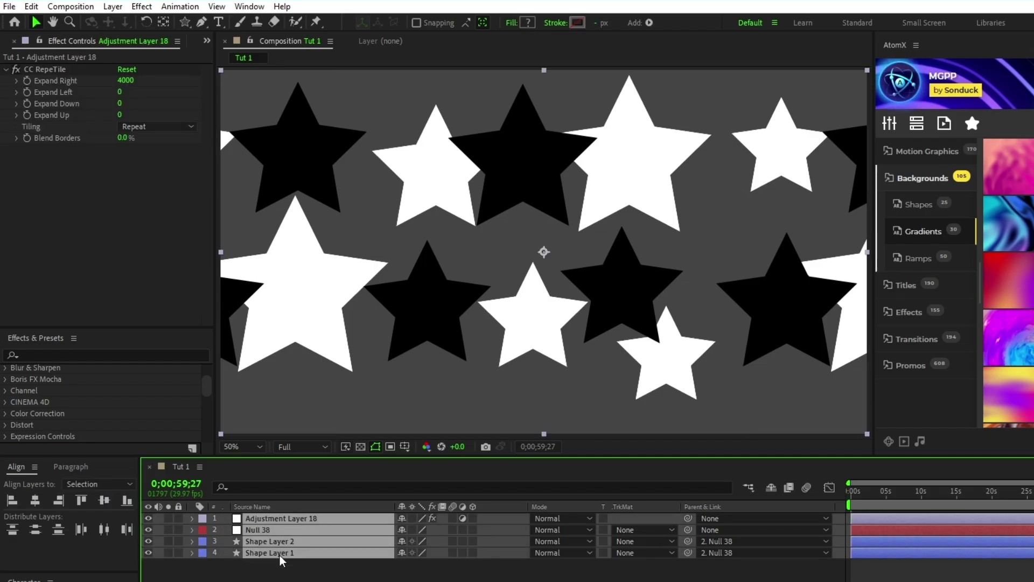
right_click(280, 559)
click(354, 481)
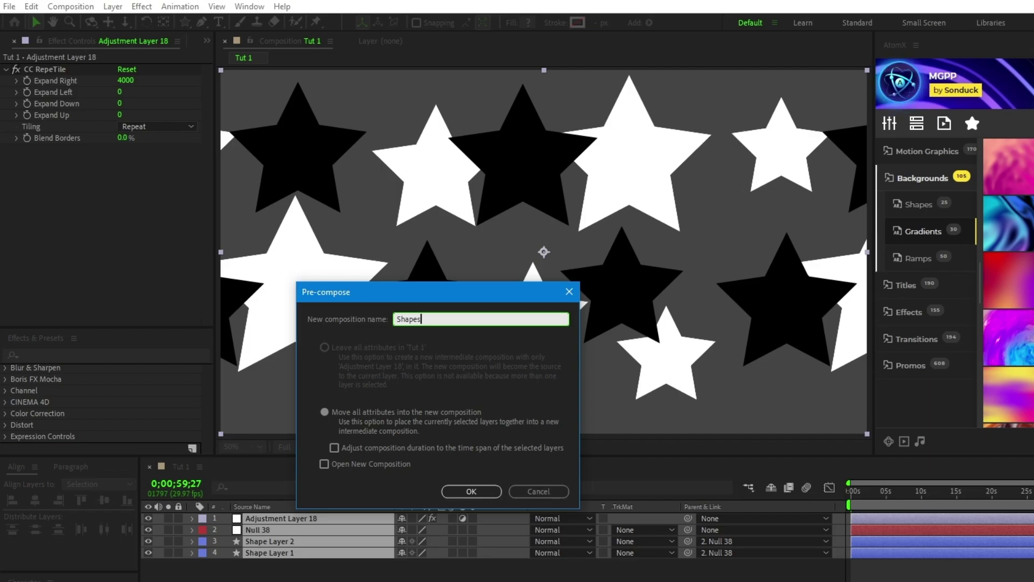
click(375, 488)
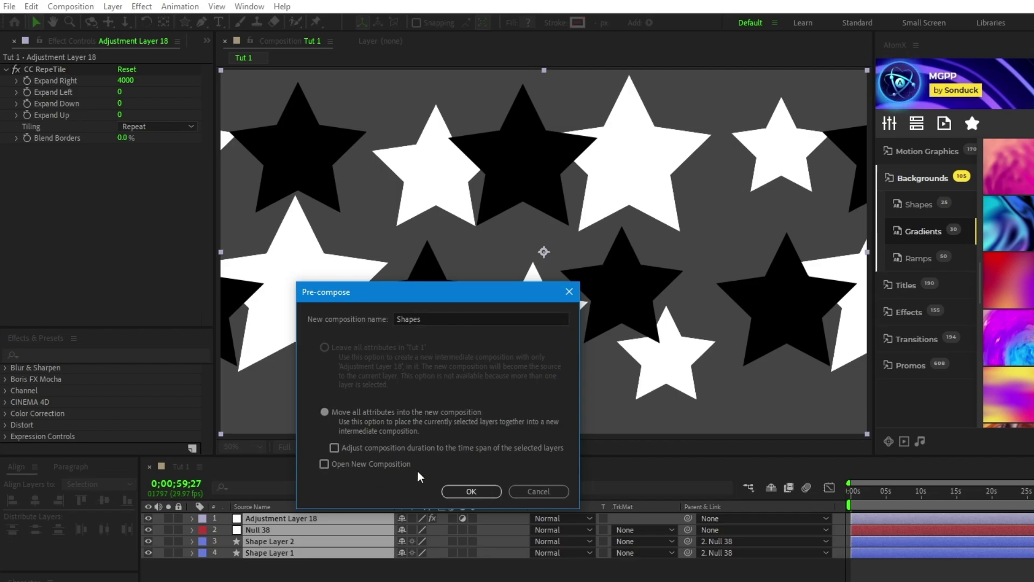
click(463, 491)
key(Home)
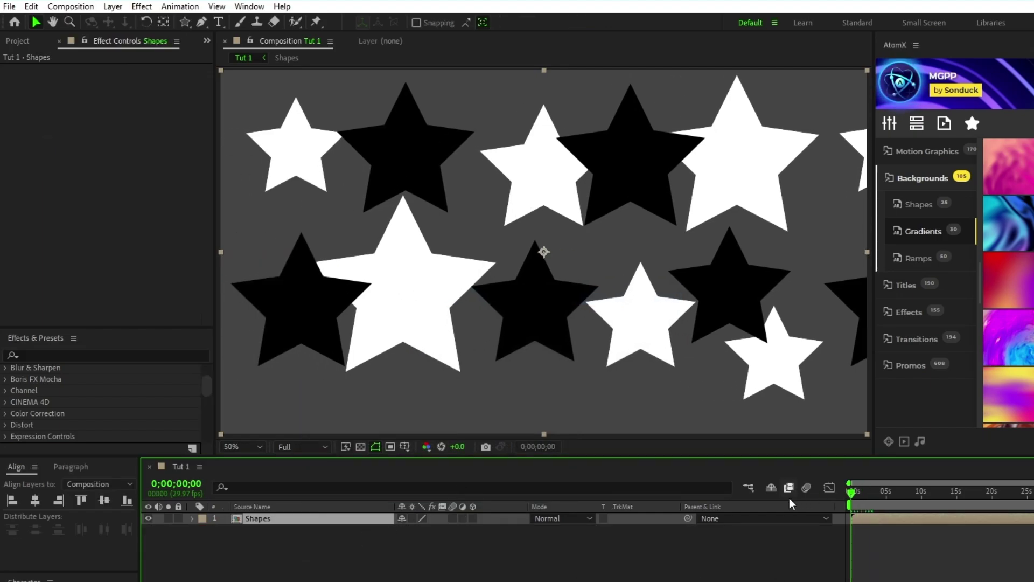
- Create a new 1920 x 1080 px solid layer in dark purple
click(300, 536)
click(112, 6)
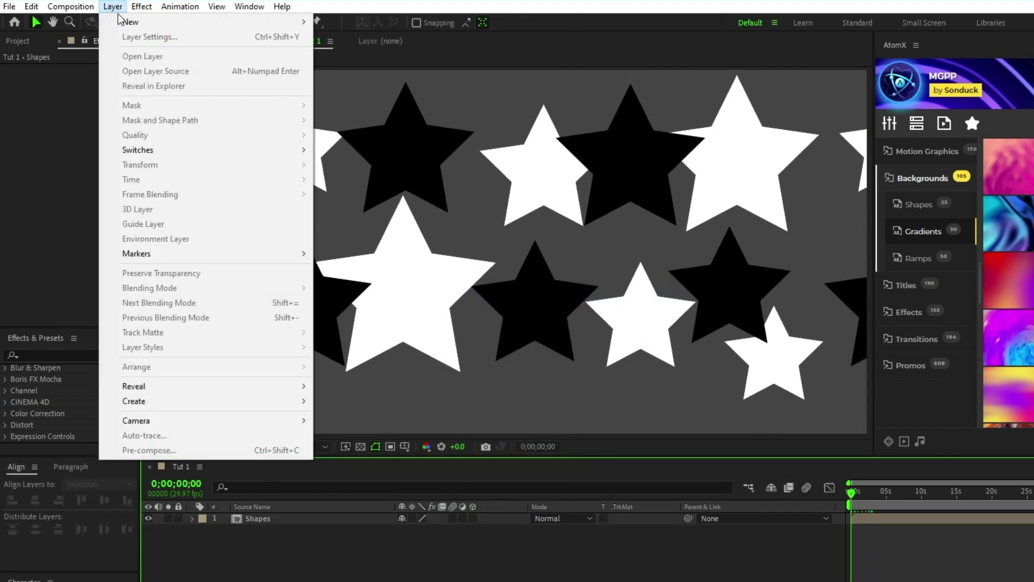
mouse_move(145, 18)
click(379, 39)
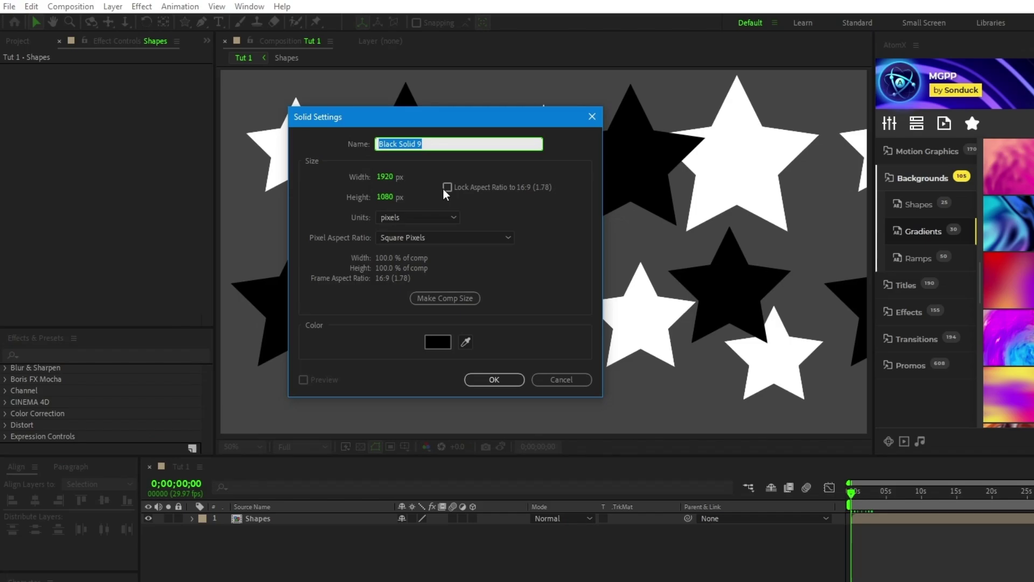
click(466, 341)
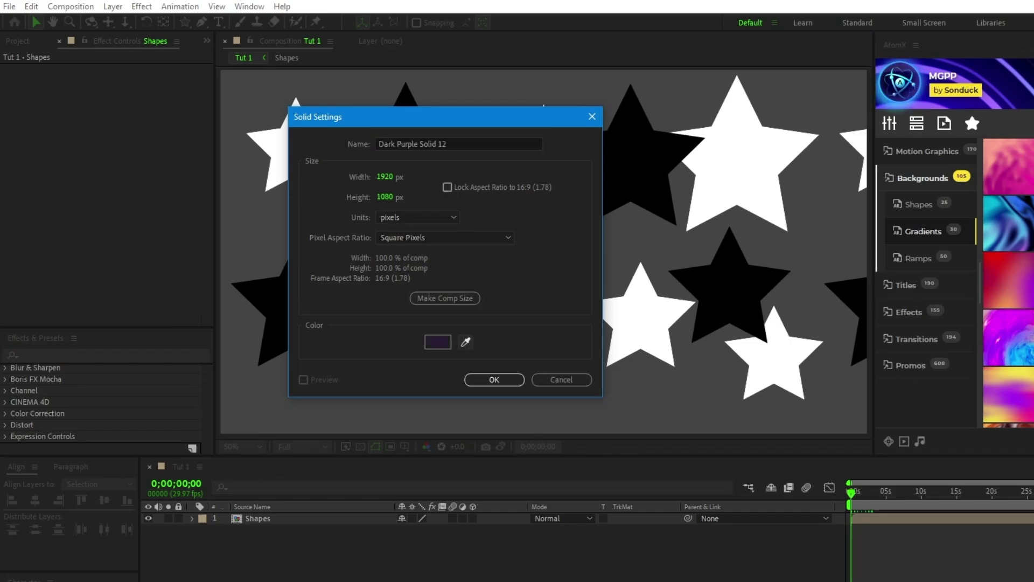
click(489, 380)
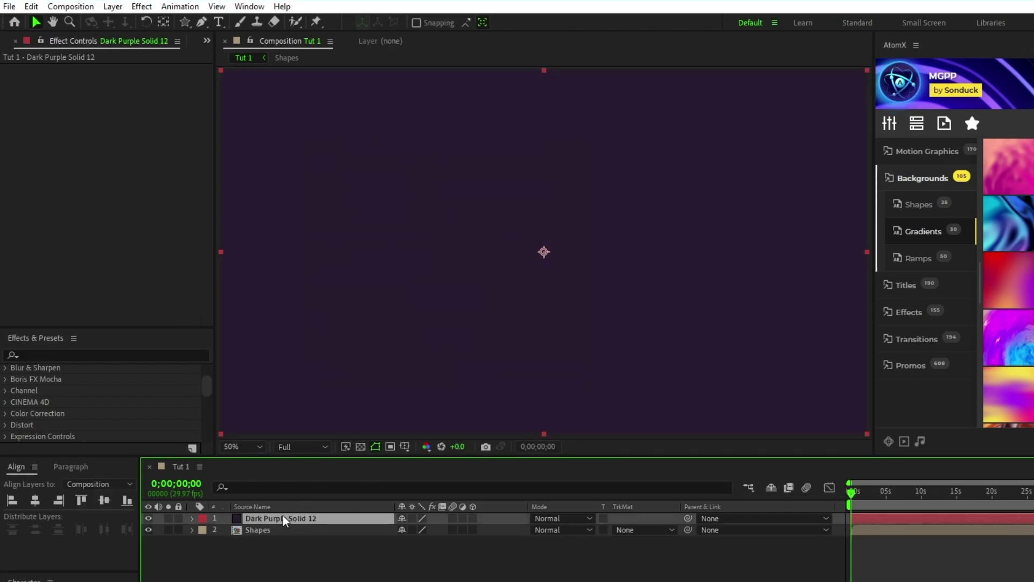
- Move the dark purple solid below the Shapes layer and rename it "BG"
drag(283, 520, 285, 536)
key(Return)
text(BG)
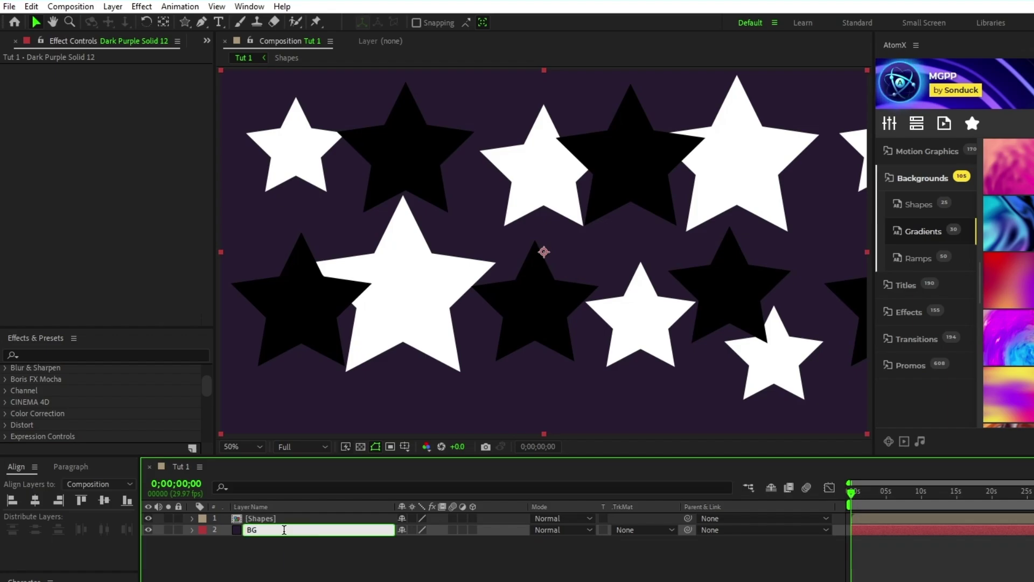
click(292, 555)
- Apply the Tint effect to the Shapes layer
click(263, 518)
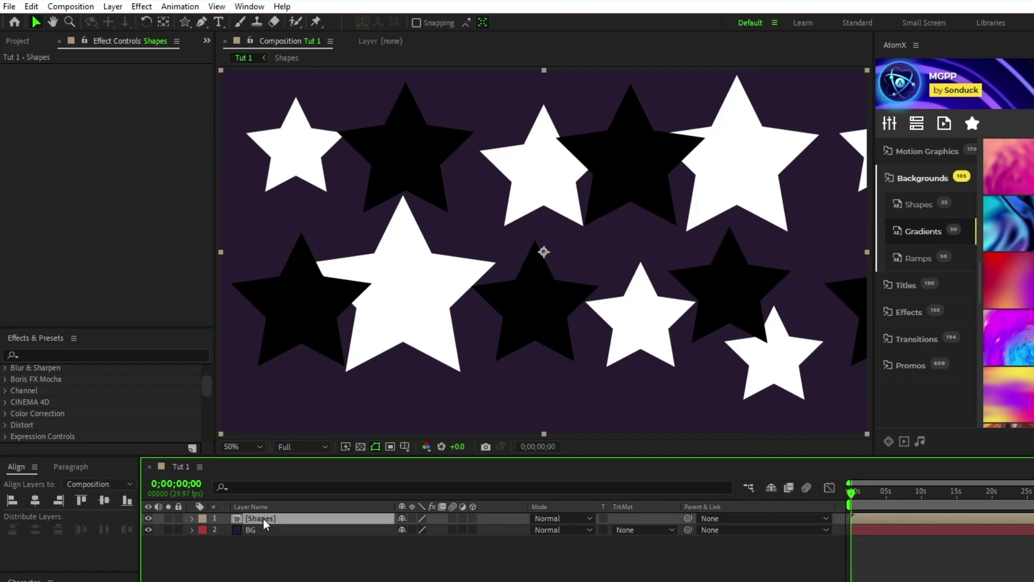
click(141, 7)
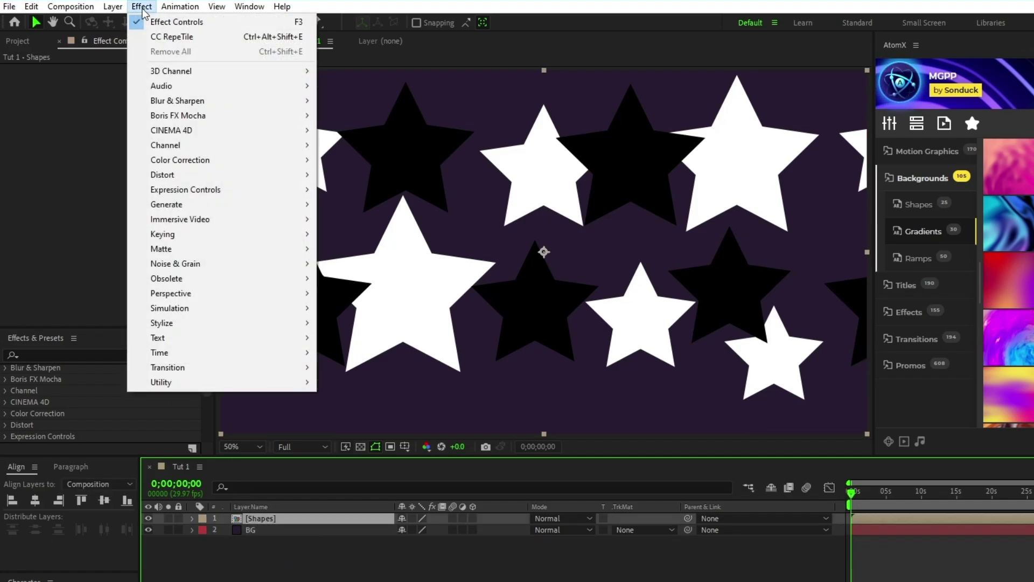
mouse_move(242, 160)
click(352, 521)
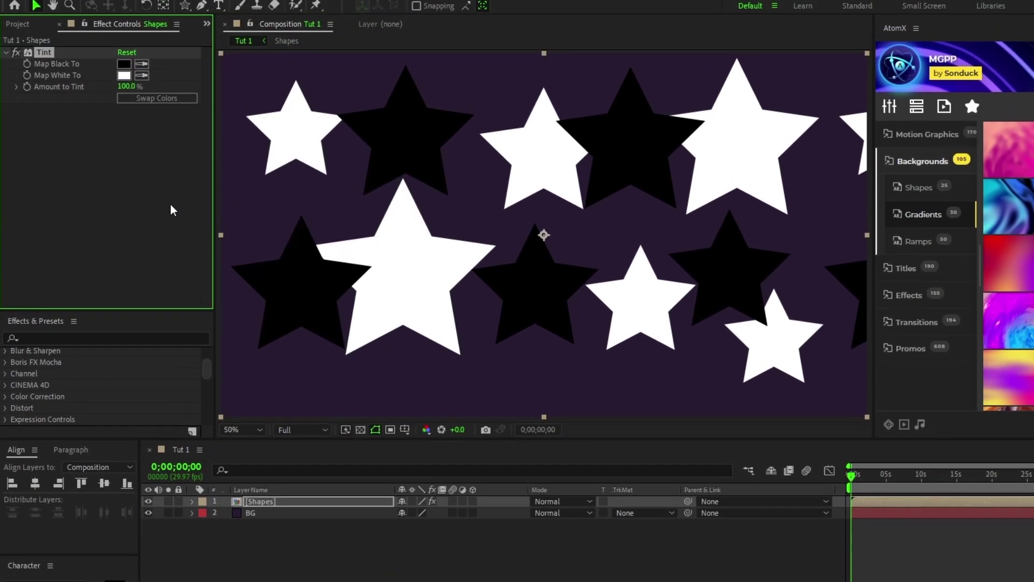
- Apply the Directional Blur and Twirl effects to the Shapes layer
click(143, 0)
mouse_move(258, 100)
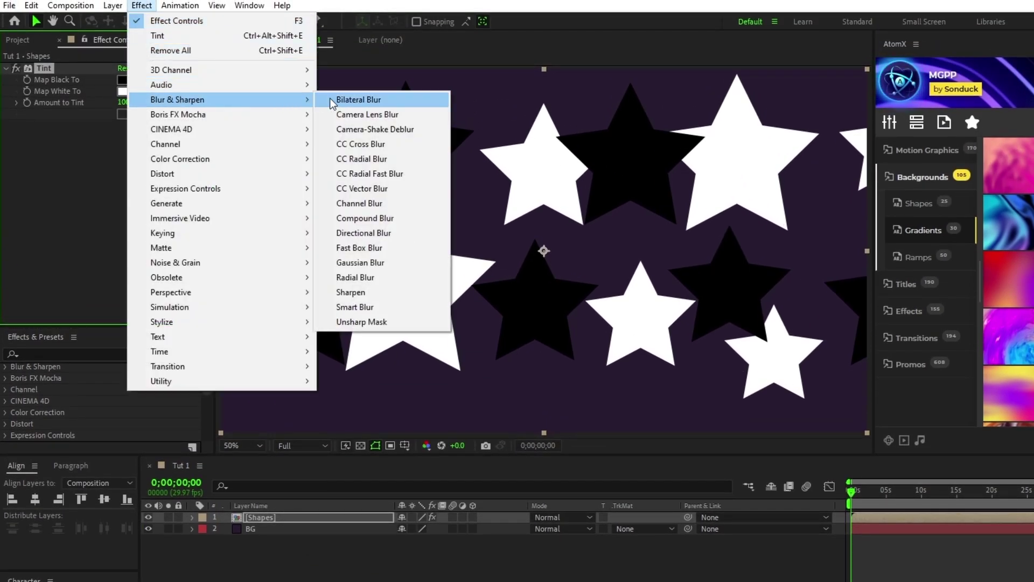
click(370, 235)
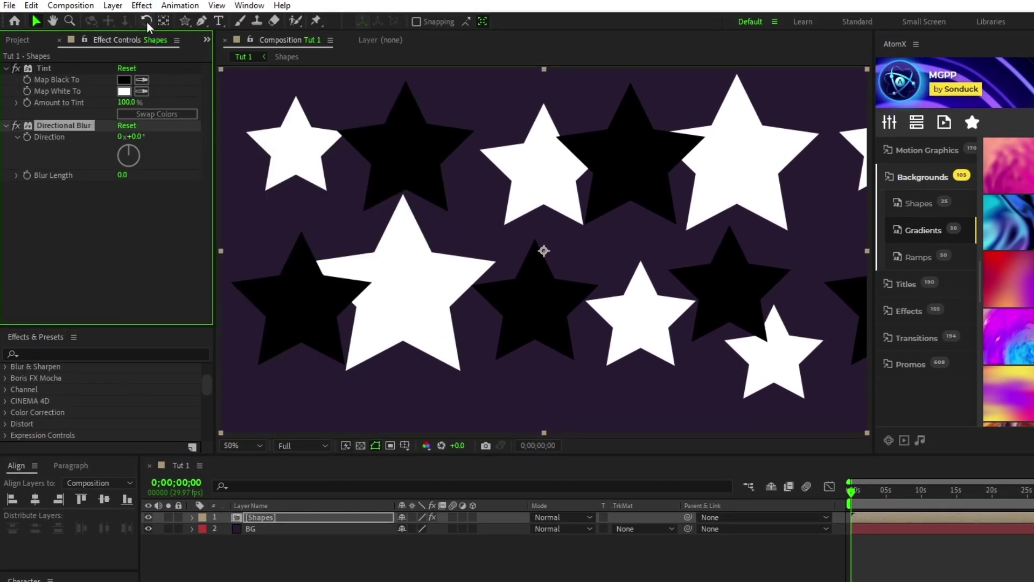
click(142, 6)
mouse_move(251, 177)
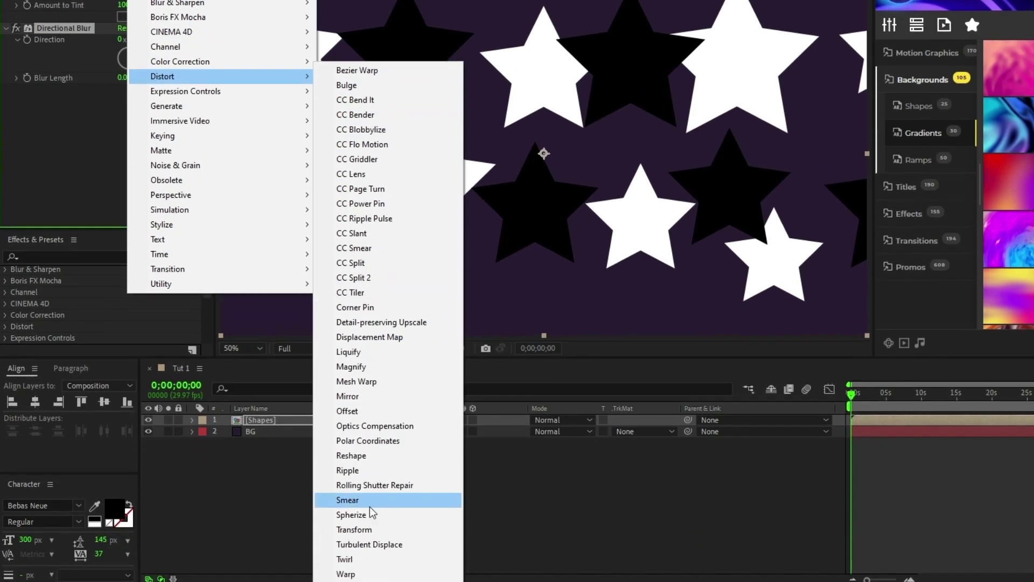
click(371, 558)
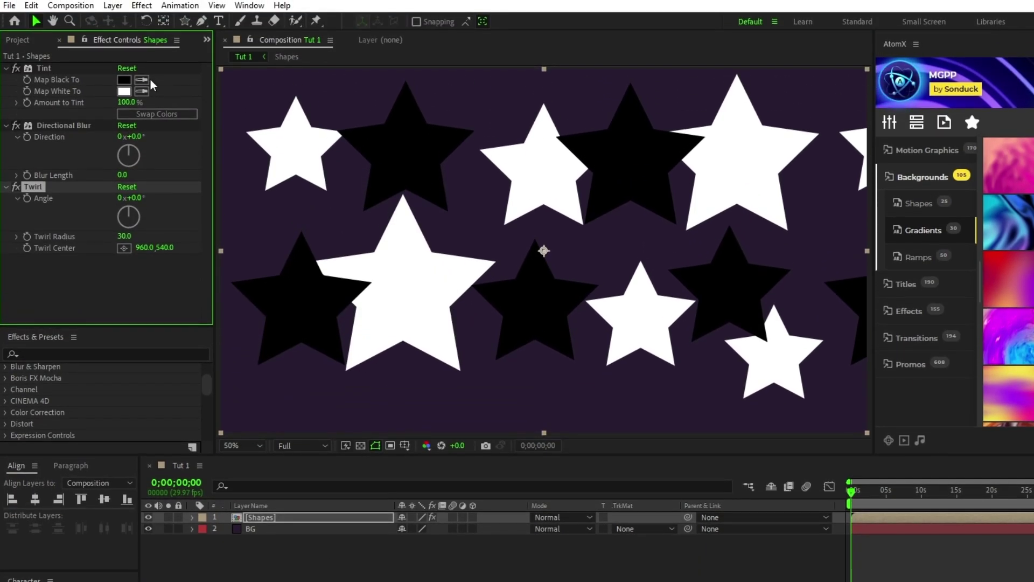
- Set the Shapes layer's Tint effect to map black to hot pink and white to turquoise
click(1003, 184)
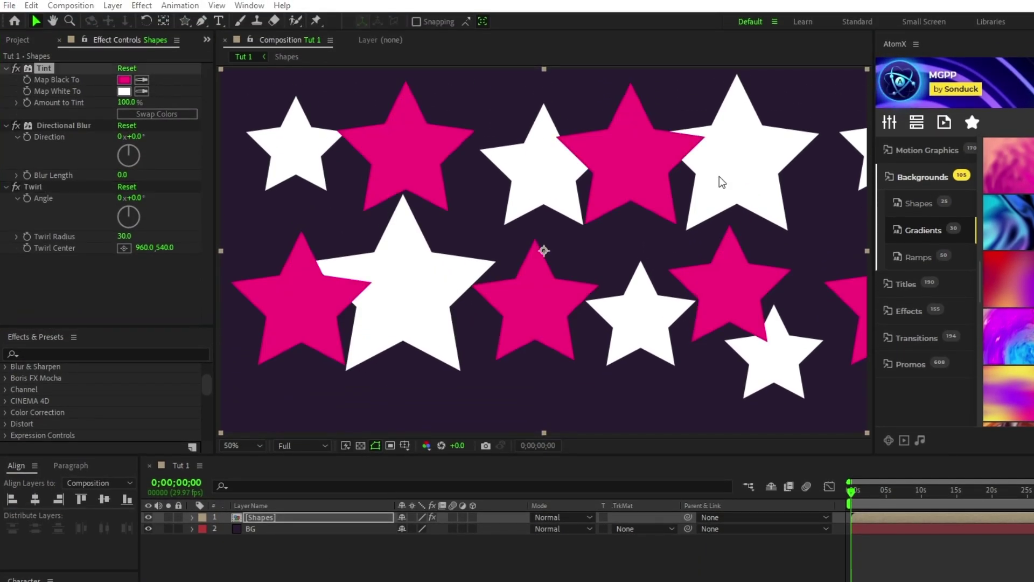
click(141, 91)
click(1015, 217)
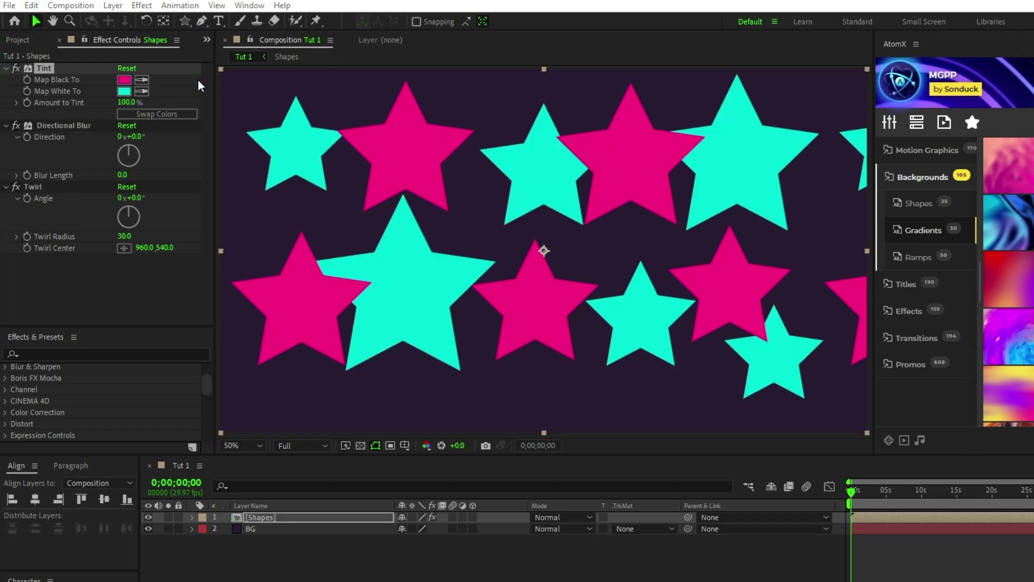
- Set the Directional Blur to direction 30° and blur length 700, and the Twirl to angle 60° and radius 60
click(138, 138)
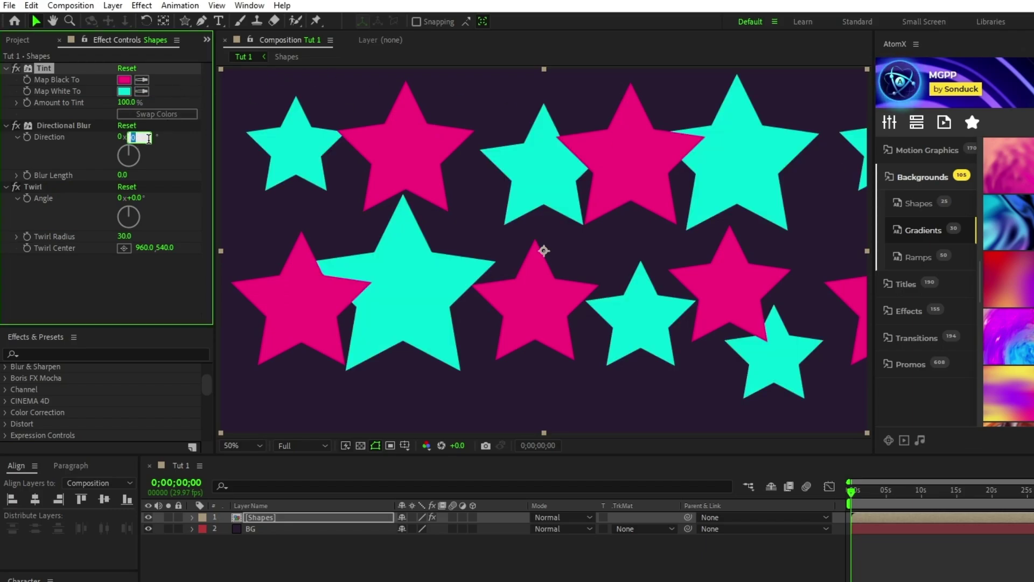
key(Return)
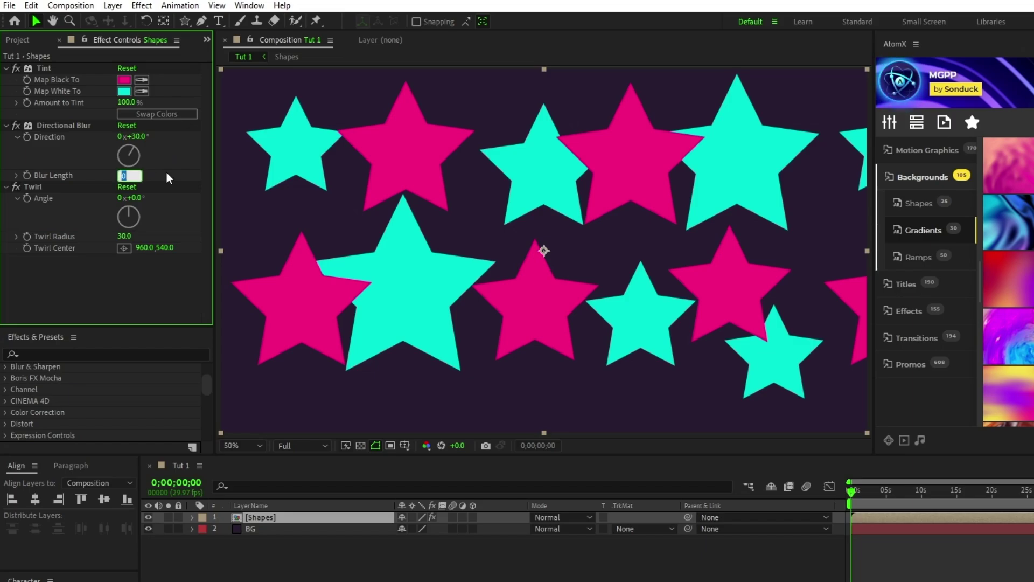
text(700)
key(Return)
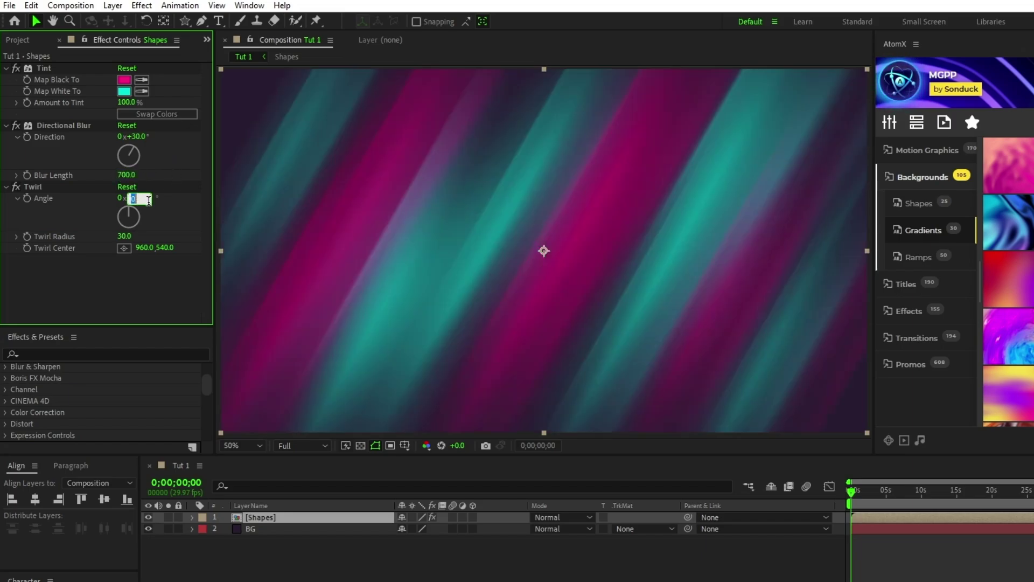
text(60)
key(Tab)
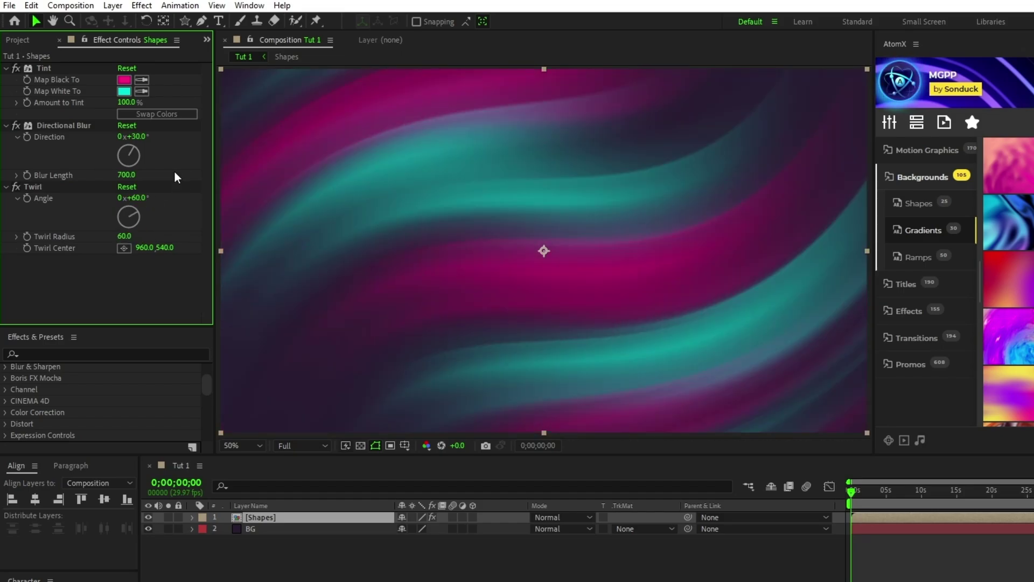
- Create an adjustment layer above Shapes and apply a Noise effect of 10% with Use Color Noise turned off
click(112, 5)
click(392, 116)
click(146, 7)
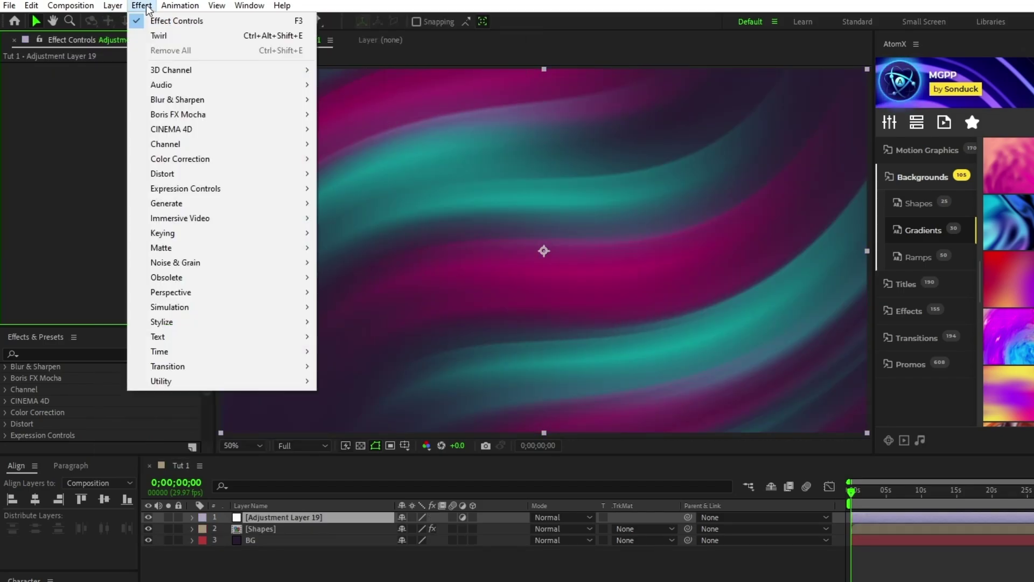
mouse_move(242, 263)
click(369, 352)
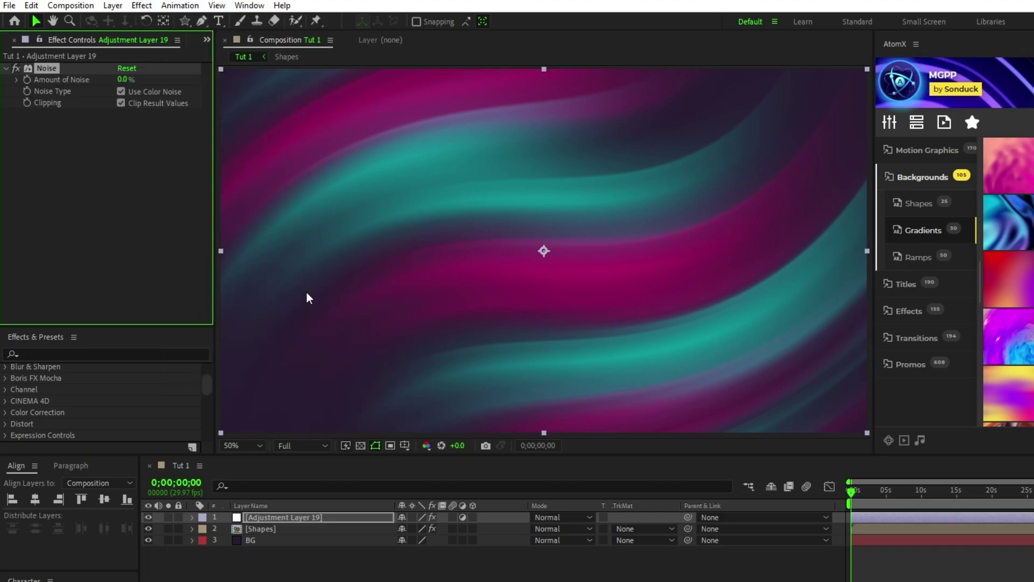
key(Return)
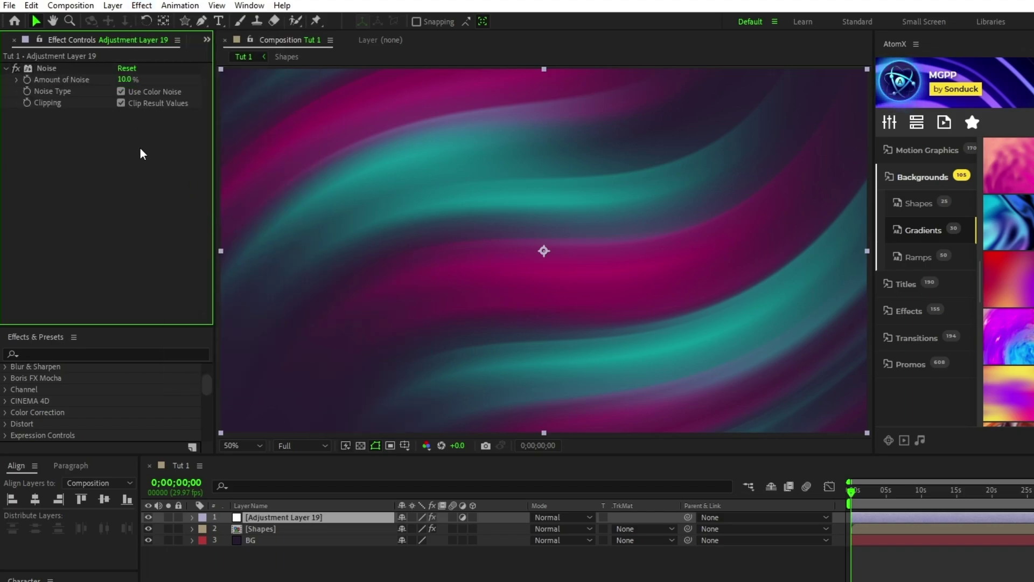
click(121, 92)
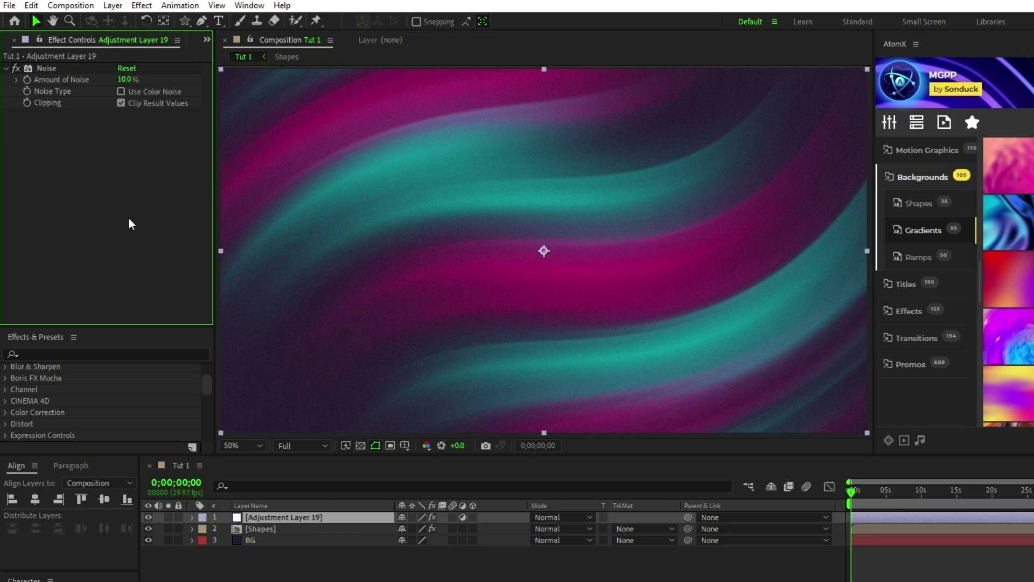
- Preview the twisted gradient background's animation from the start of the composition
drag(850, 500, 865, 509)
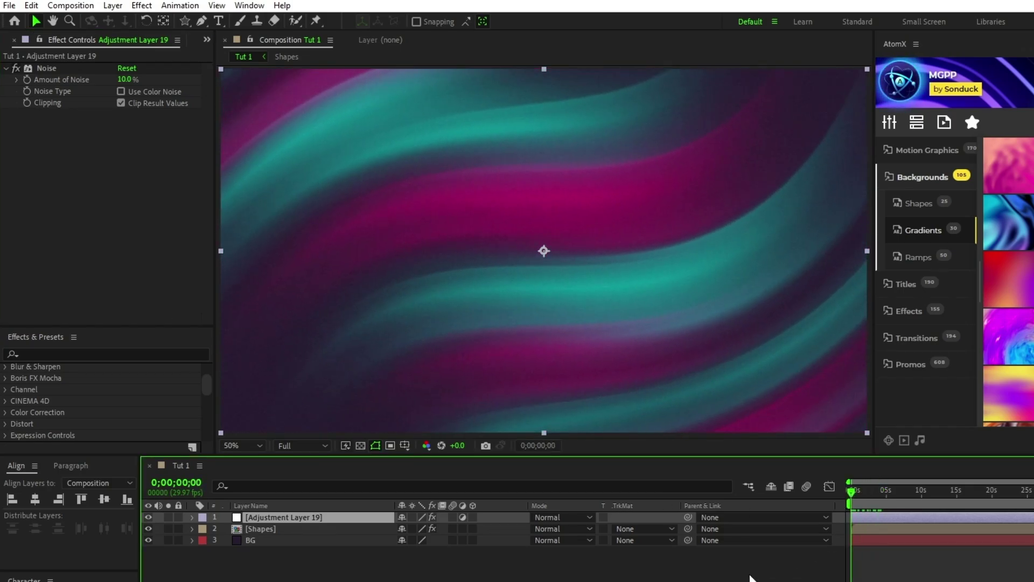
click(752, 579)
key(space)
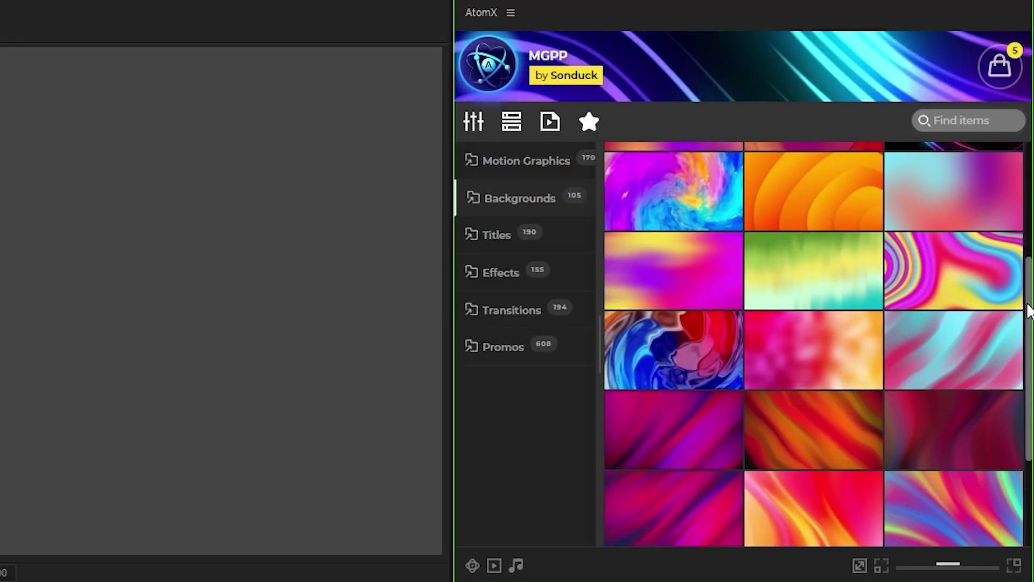
- Import the Gradient 24 background from the AtomX library and set Color 1 on its _controllerMain layer to purple 6606F7
drag(1029, 310, 1027, 374)
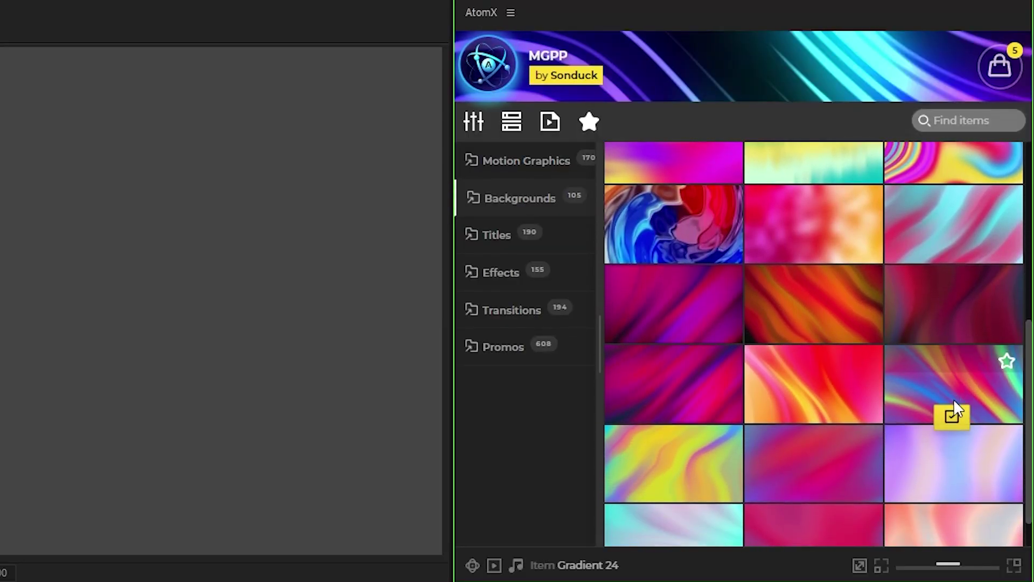
click(950, 416)
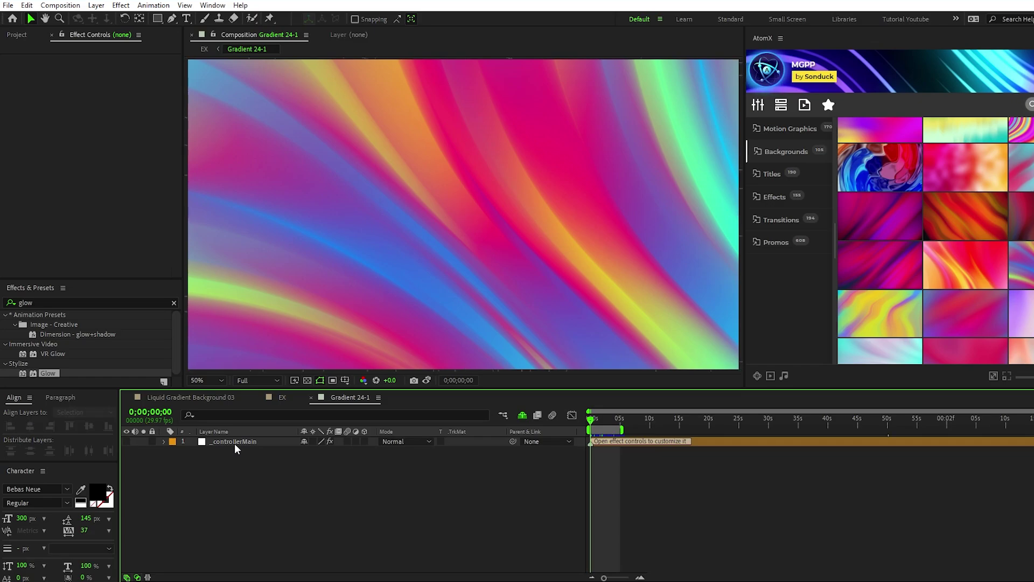
click(235, 442)
click(106, 69)
click(488, 326)
click(567, 292)
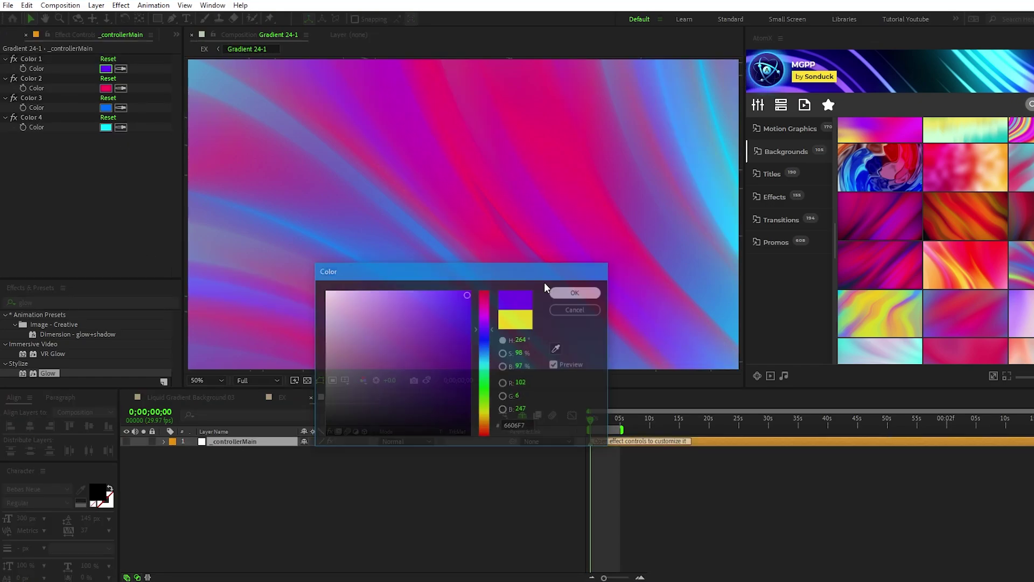
- Change the Gradient 24 controller's Color 2 to dark maroon and Color 3 to magenta F60AC7
click(106, 88)
drag(469, 313, 469, 376)
click(567, 292)
click(105, 107)
click(486, 315)
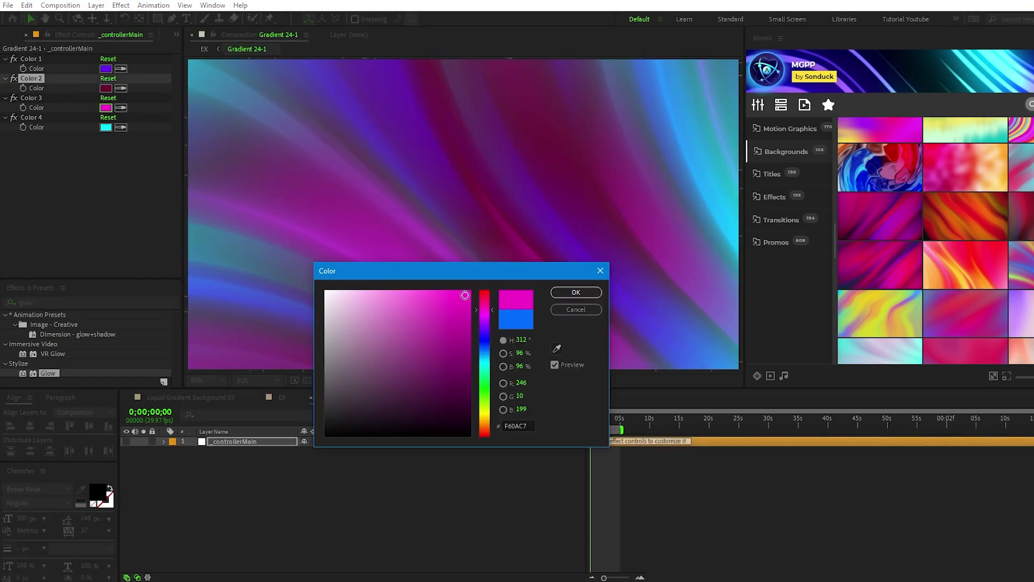
key(Return)
- Pick a different hue for the Gradient 24 controller's Color 4
click(105, 127)
click(486, 298)
click(593, 292)
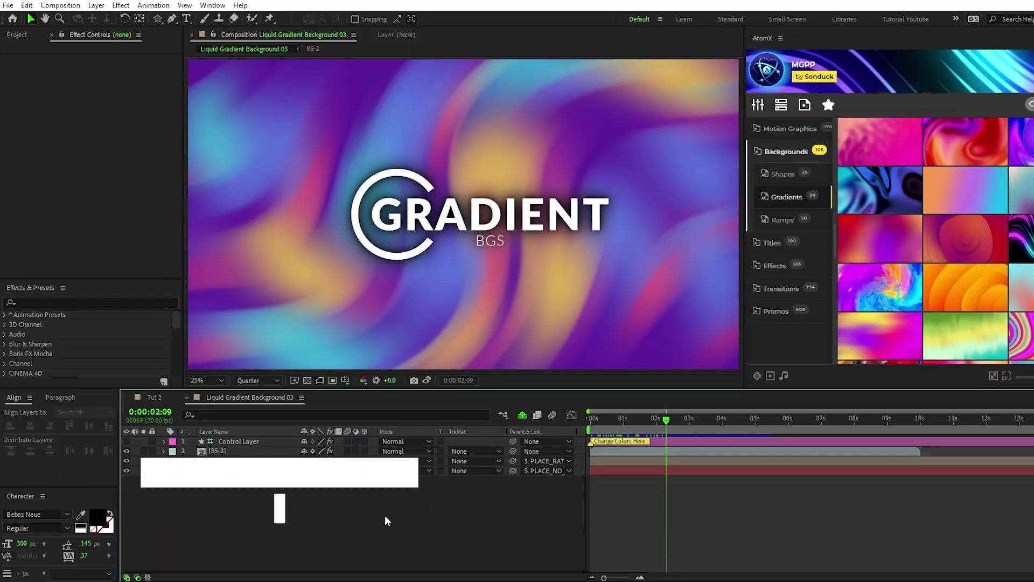
- Examine the Elements 3 precomp behind the Shapes layer and that layer's effects in Liquid Gradient Background 03
double_click(227, 461)
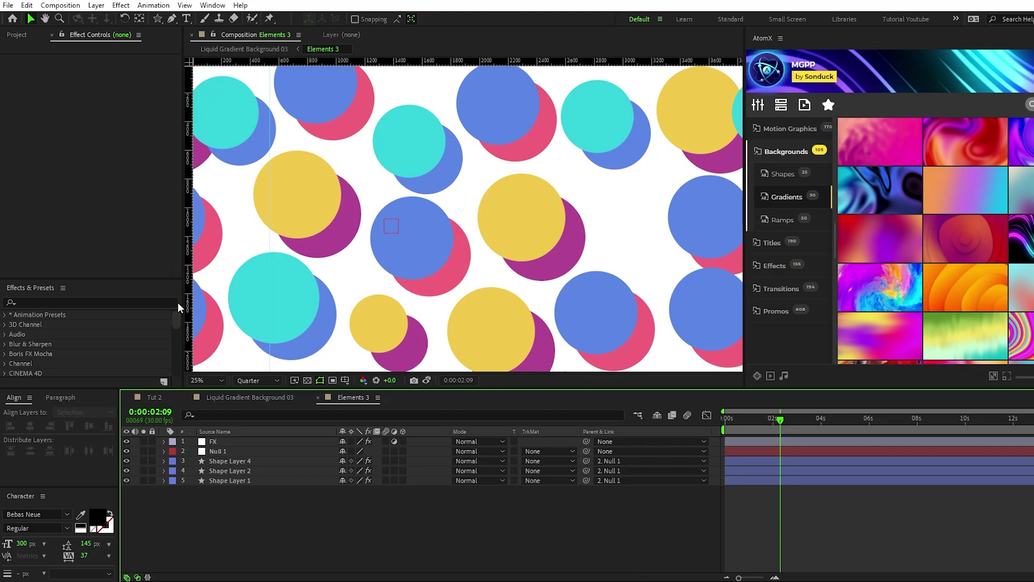
click(278, 403)
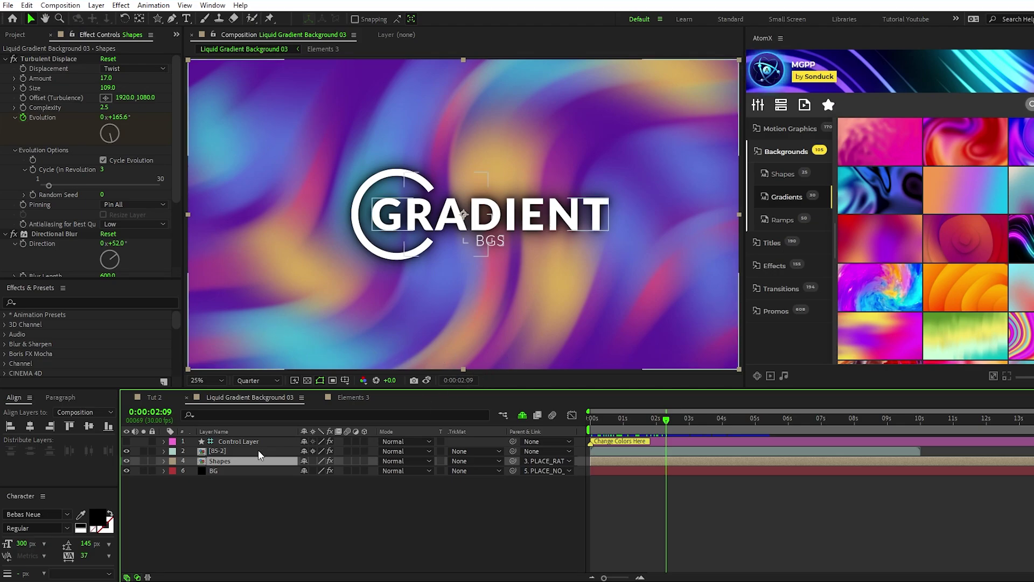
drag(666, 425, 672, 434)
mouse_move(176, 87)
mouse_down()
mouse_move(179, 170)
mouse_move(175, 79)
mouse_up()
click(393, 490)
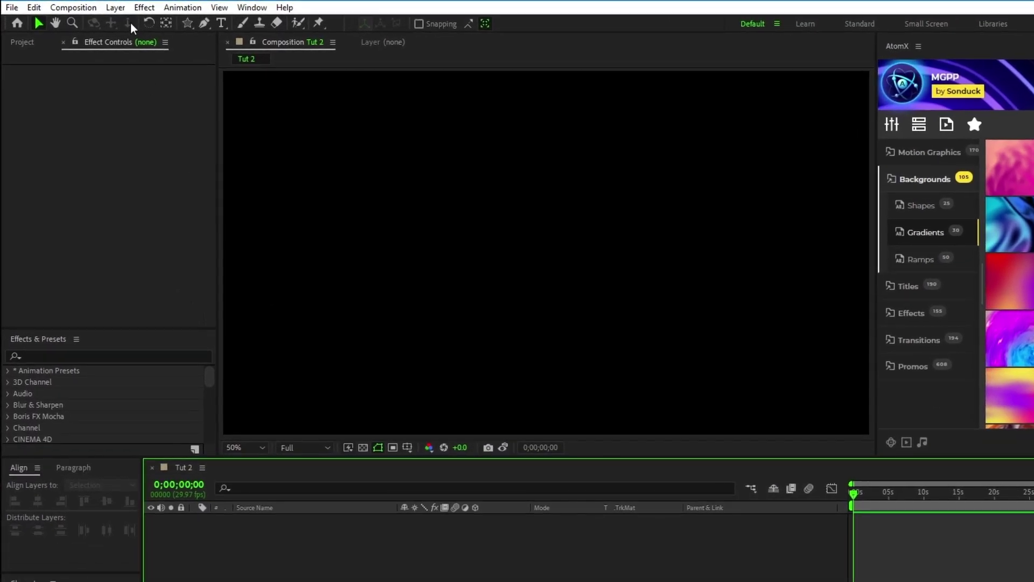
- Create a 1920 x 1080 px black solid layer in the Tut 2 composition
click(95, 4)
mouse_move(111, 18)
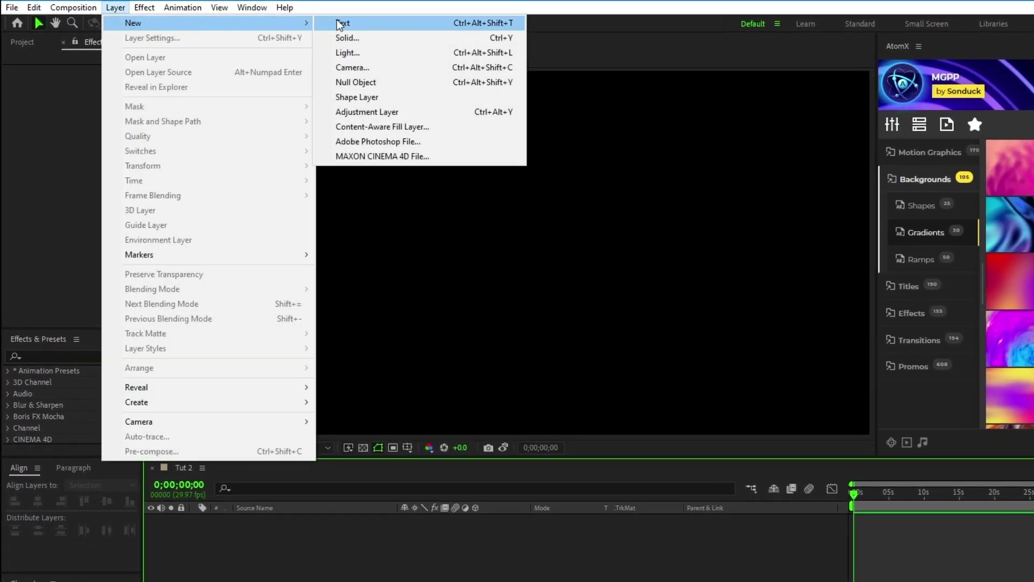
click(378, 39)
click(439, 341)
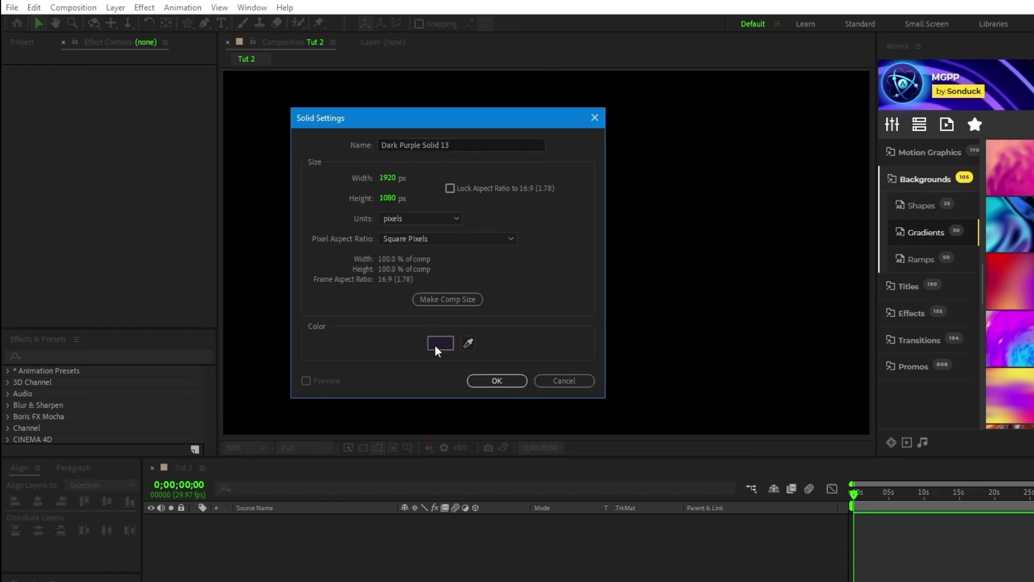
drag(434, 345, 369, 533)
click(652, 347)
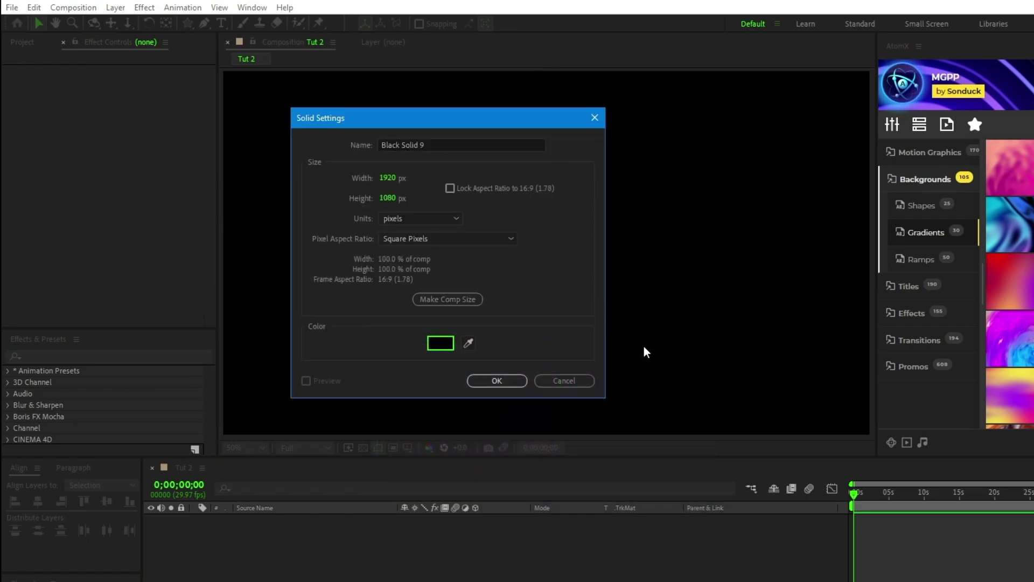
click(492, 380)
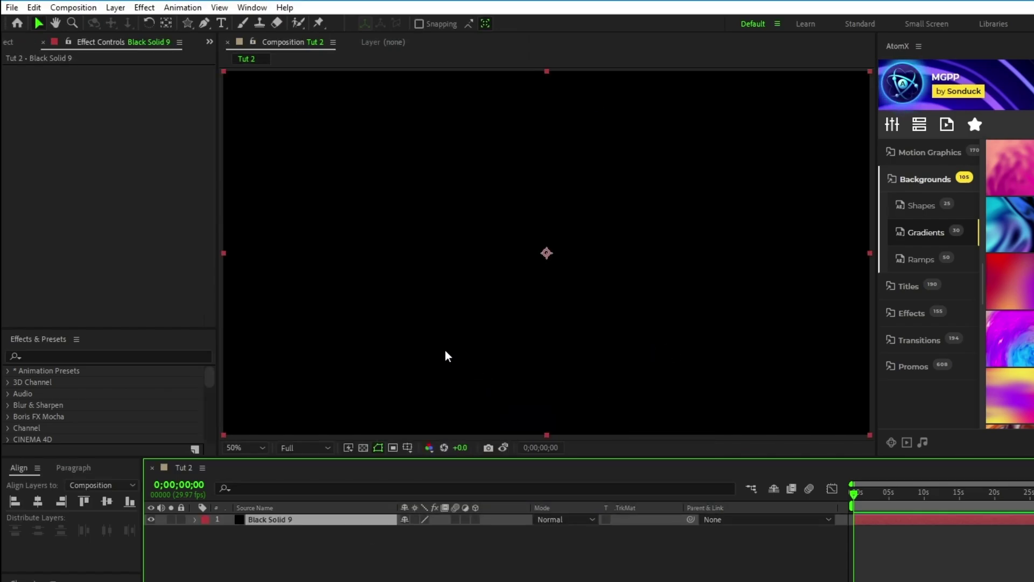
- Apply the CC RepeTile and 4-Color Gradient effects to the black solid
click(144, 7)
mouse_move(237, 323)
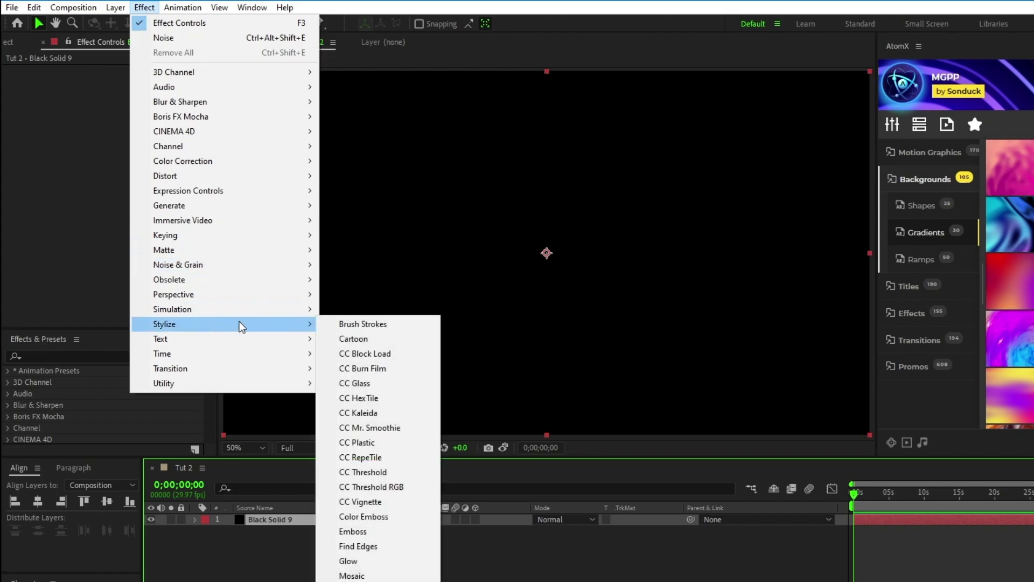
click(371, 457)
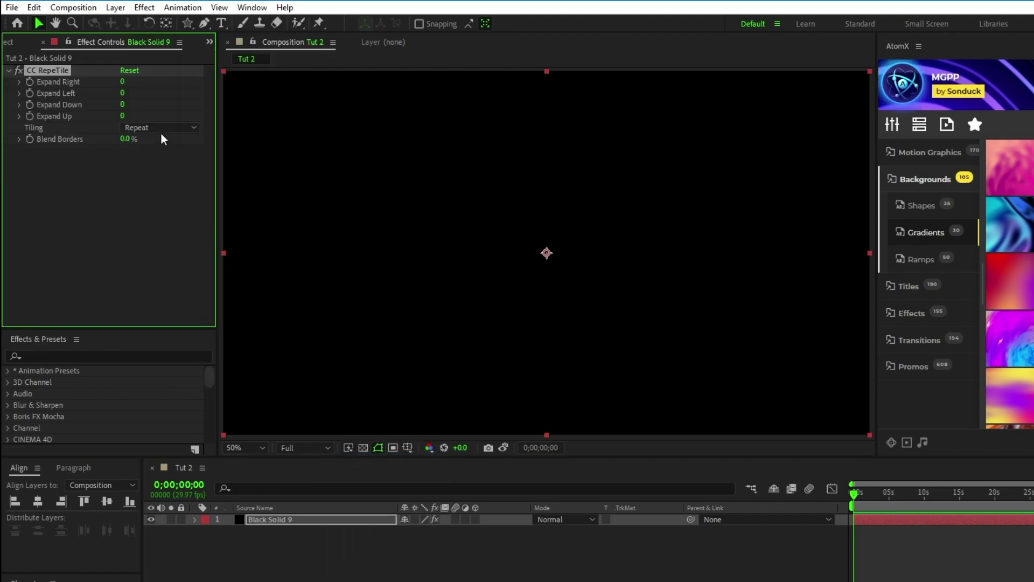
click(145, 7)
mouse_move(222, 207)
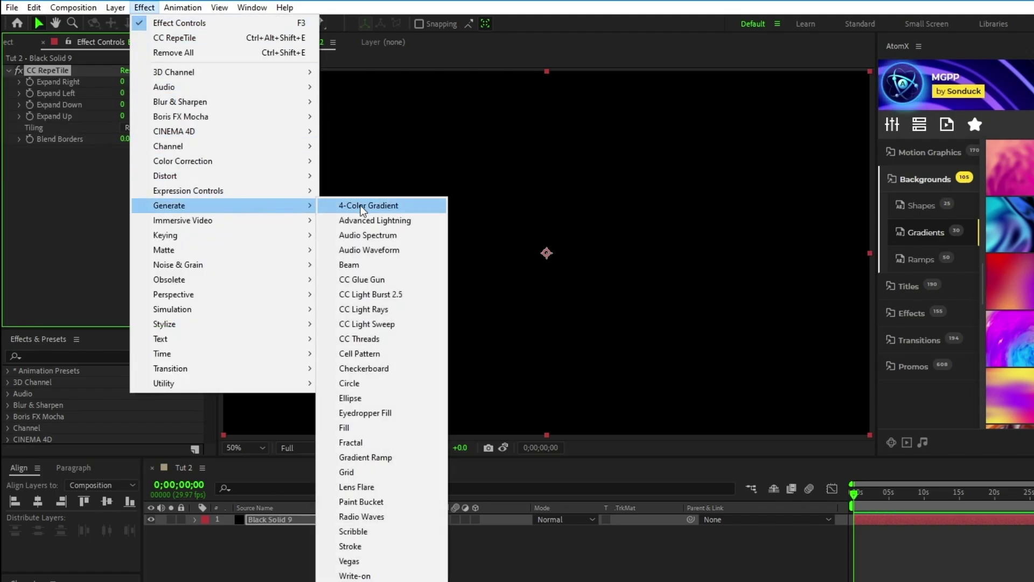
click(362, 208)
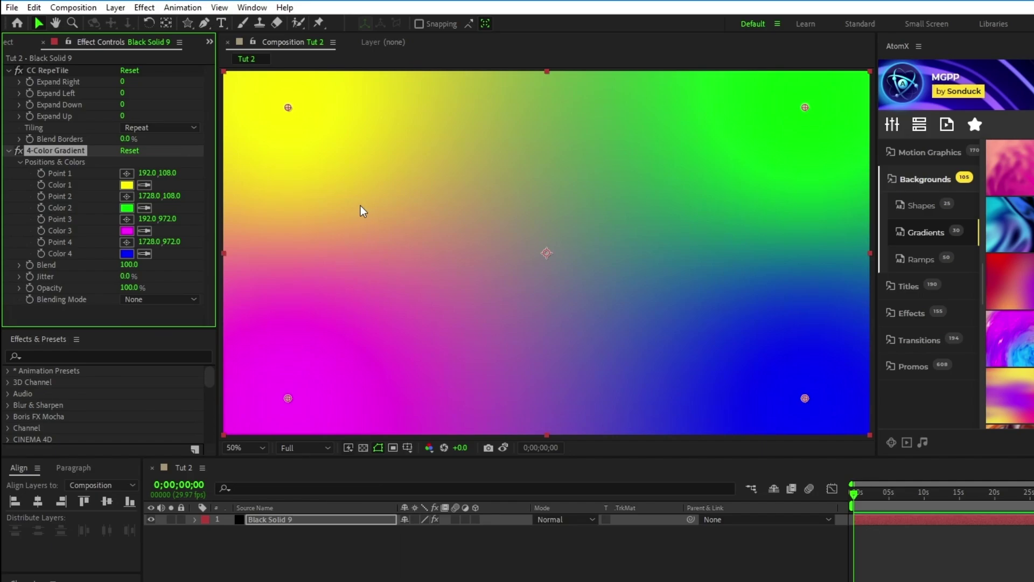
- Apply the Fractal Noise effect and a Distort effect to the black solid
click(144, 7)
mouse_move(301, 264)
click(362, 294)
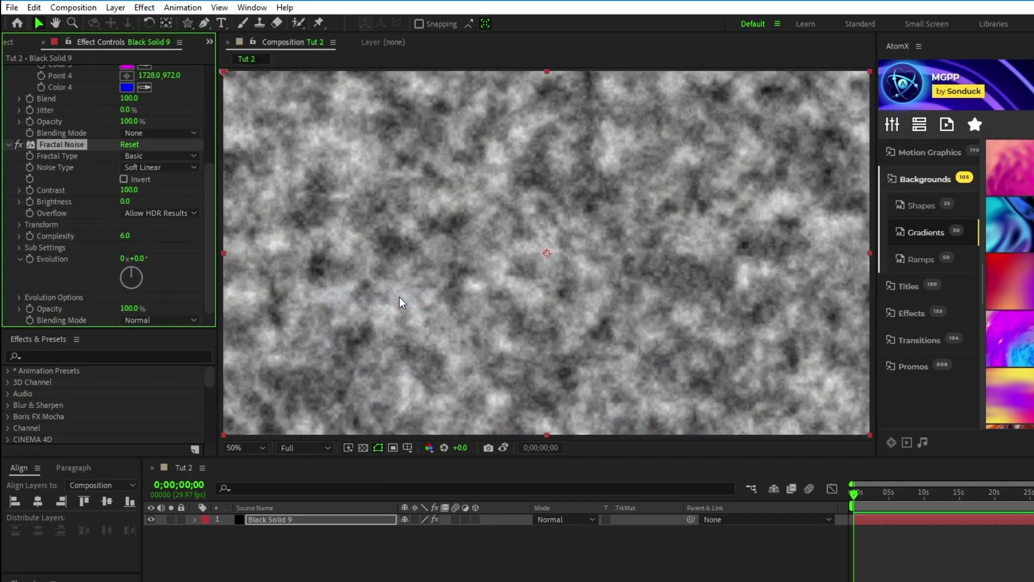
click(144, 7)
mouse_move(302, 173)
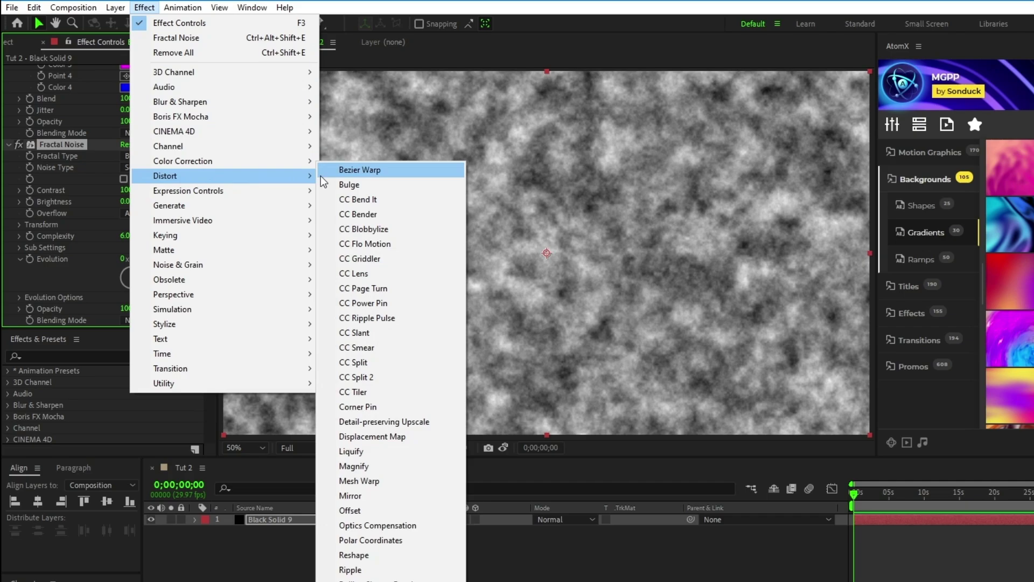
click(399, 555)
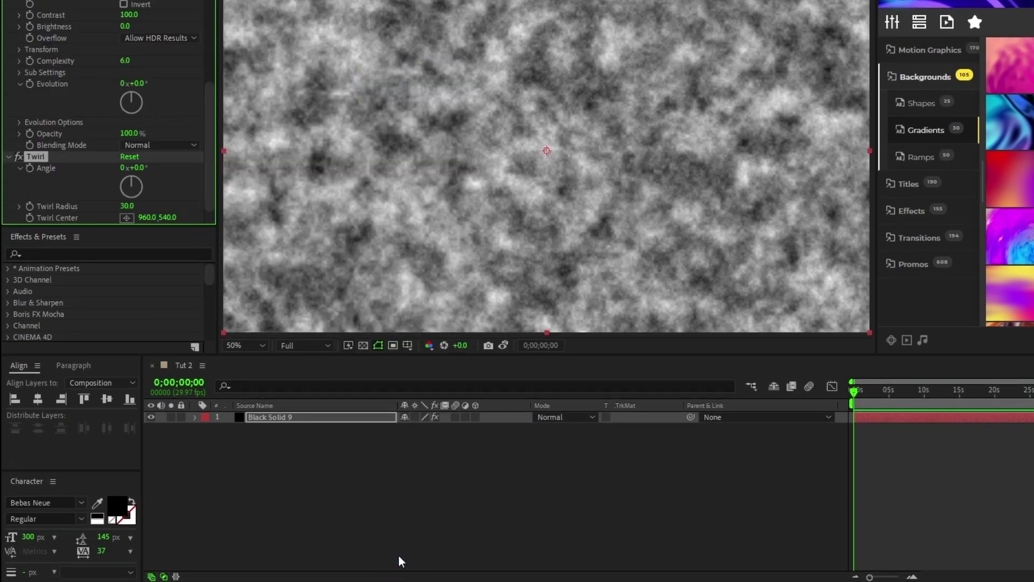
- Set CC RepeTile to expand 2000 right and 1000 each left, down and up on the black solid
drag(209, 165, 209, 35)
click(124, 81)
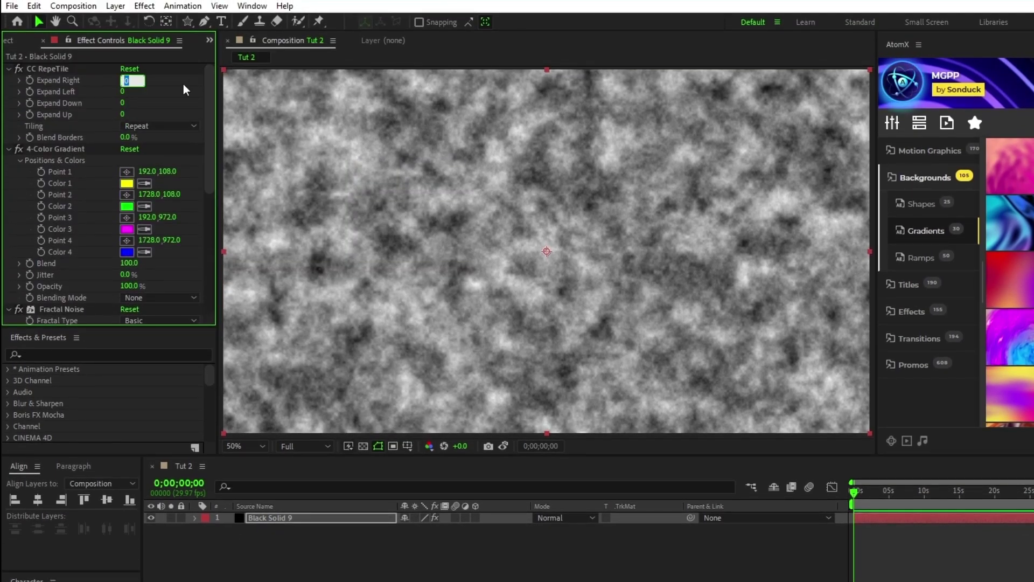
text(2000)
key(Return)
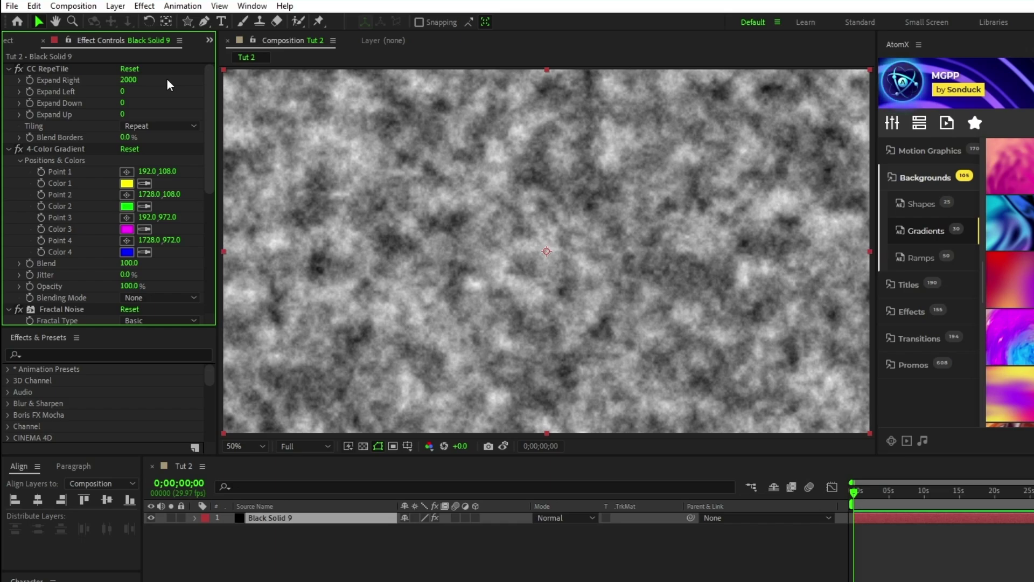
click(124, 93)
text(1000)
key(Return)
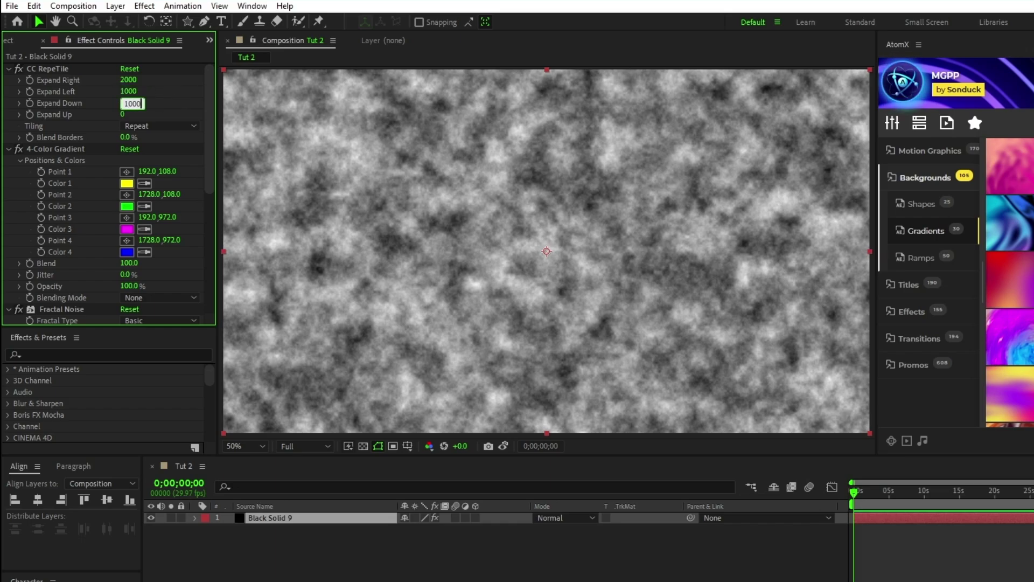
key(Tab)
text(1)
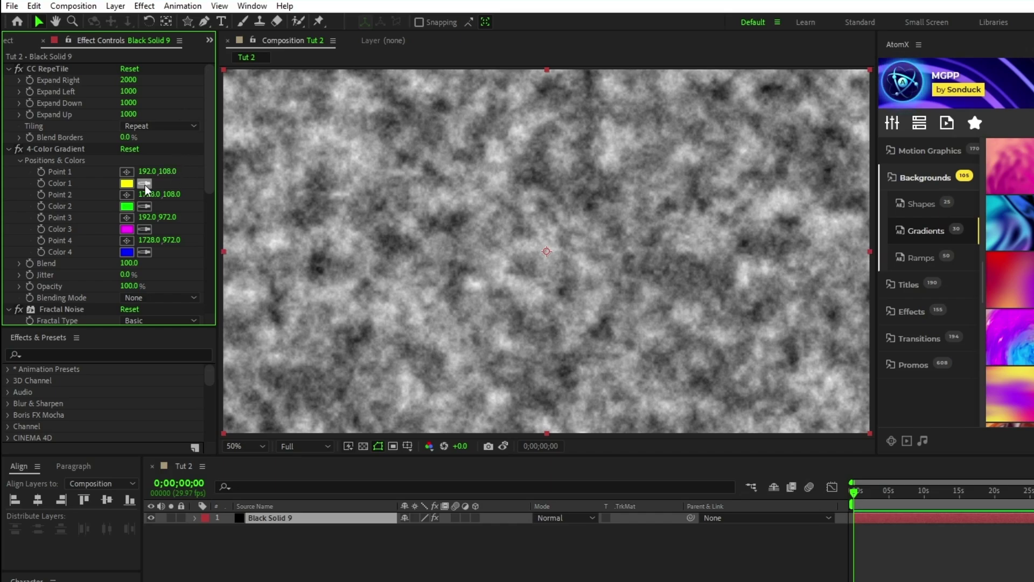
- Sample new 4-Color Gradient colors: gold for Color 1, orange for Color 2, dark red for Color 3 and dark olive for Color 4
click(263, 186)
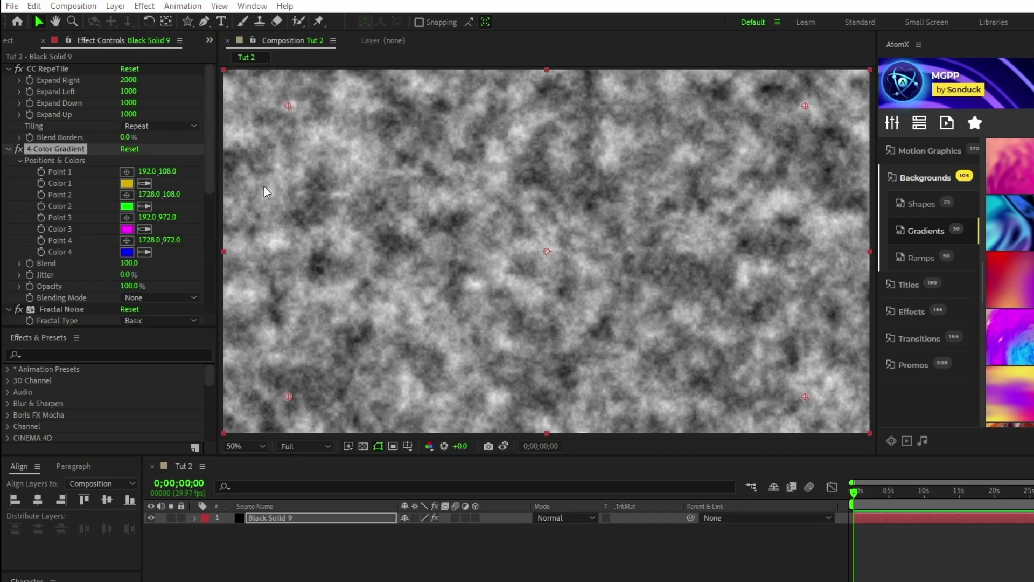
click(144, 207)
click(563, 180)
click(145, 229)
click(280, 302)
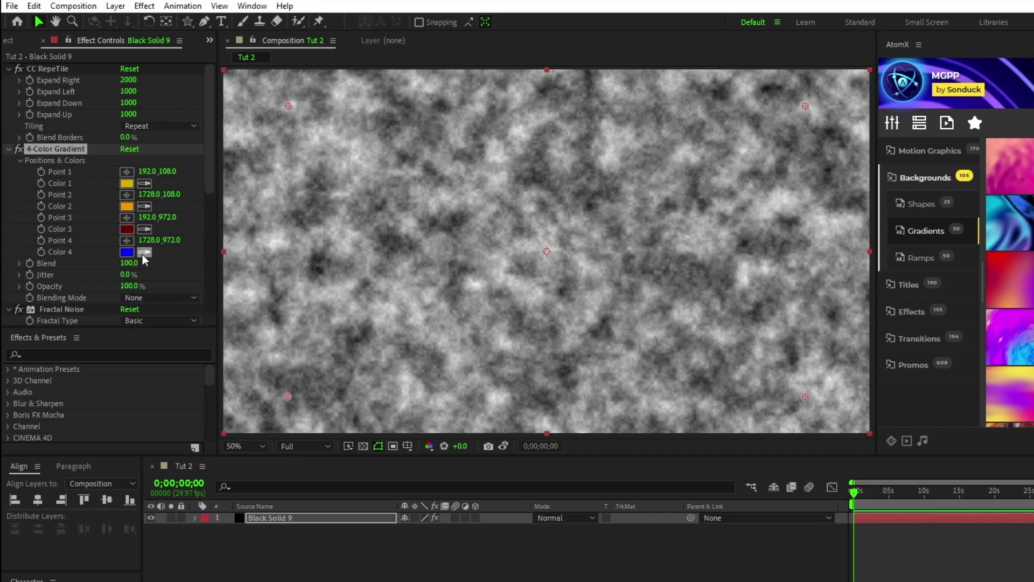
click(144, 253)
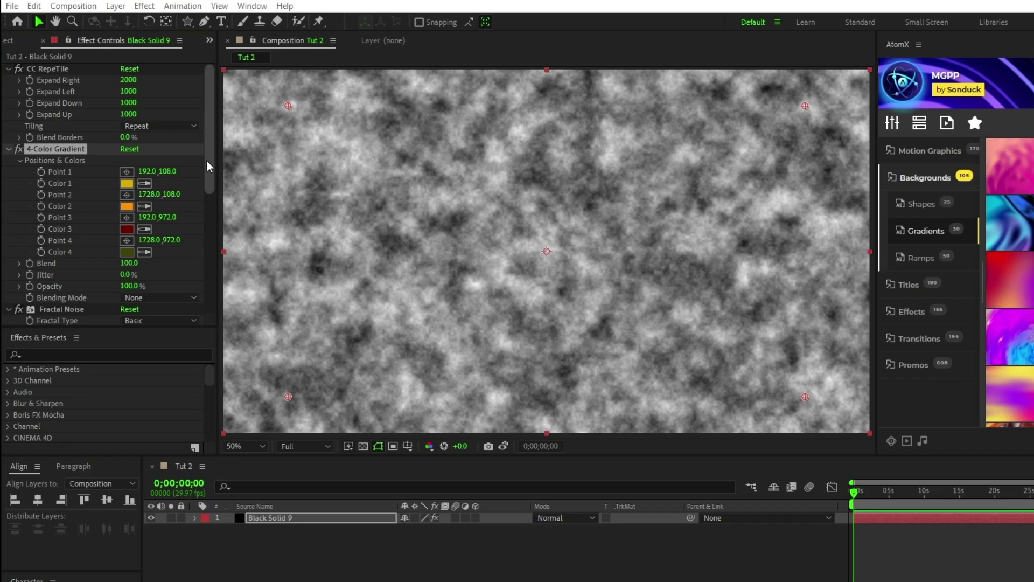
- Set the Fractal Noise type to Block, with contrast 200 and brightness -30
drag(209, 167, 209, 269)
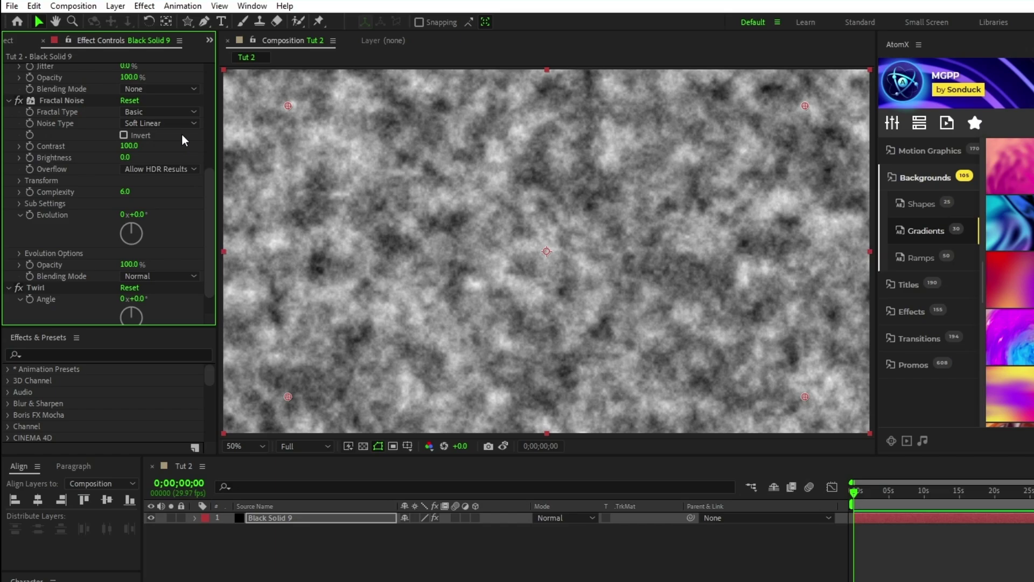
click(162, 123)
click(164, 139)
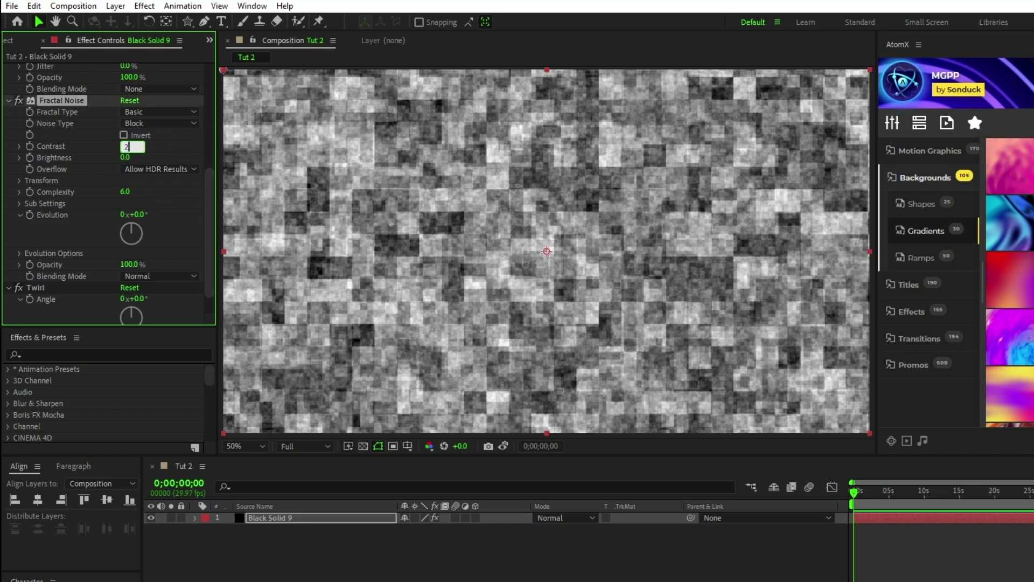
text(200)
key(Return)
text(-30)
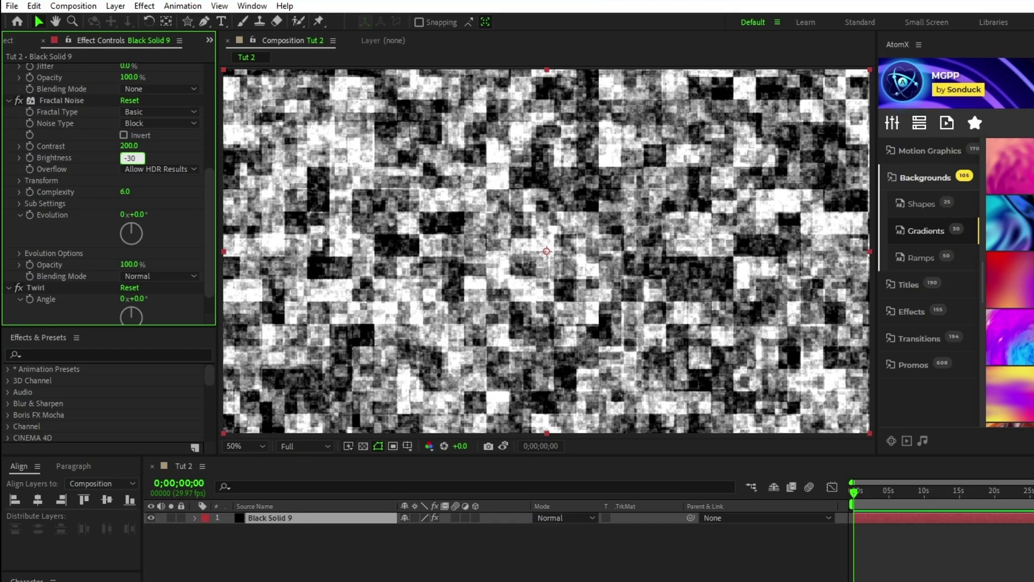
key(Return)
- Reduce the Fractal Noise complexity to 1 and set its blending mode to Overlay
click(125, 191)
text(1)
key(Return)
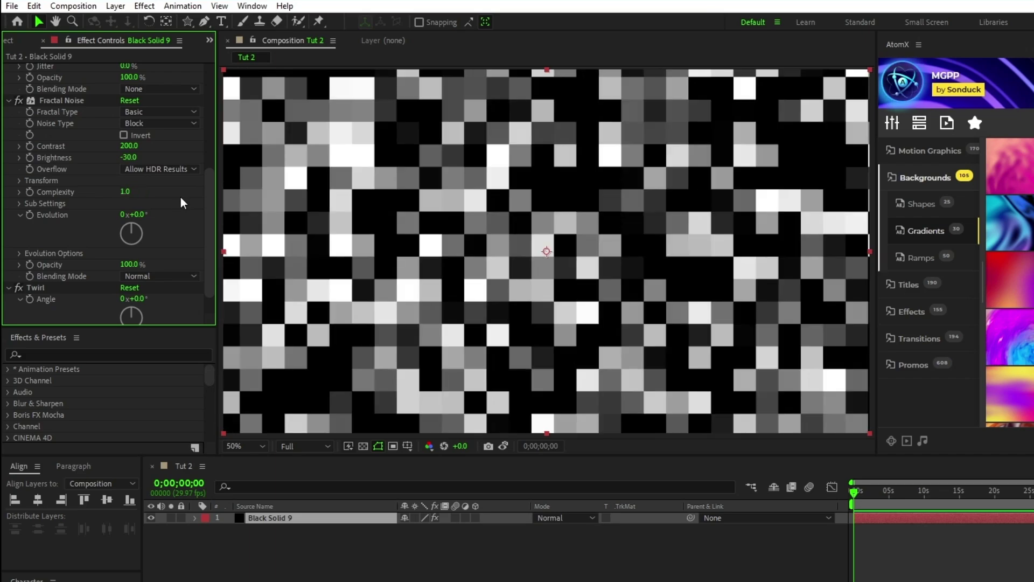
click(162, 275)
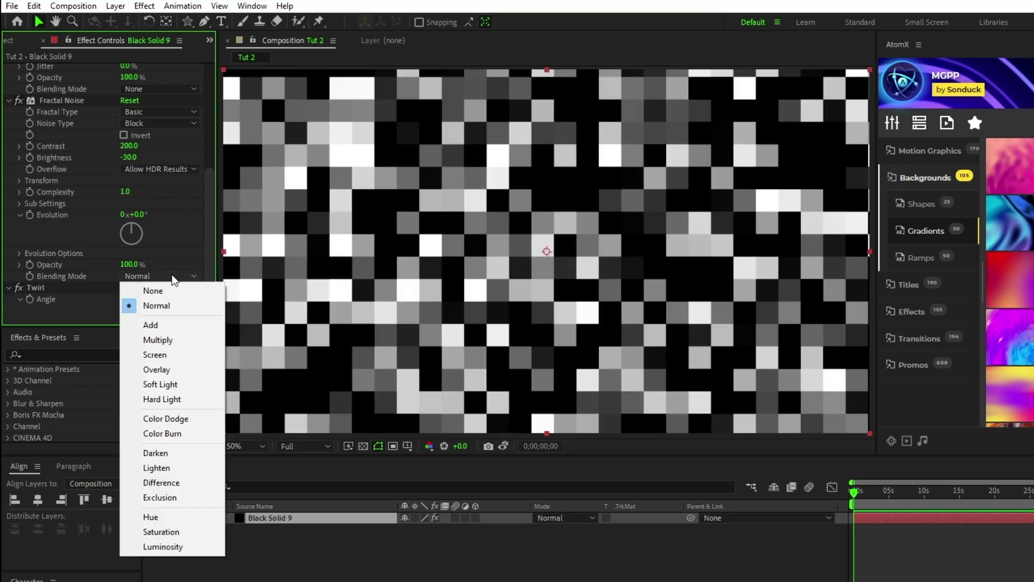
click(162, 373)
- Rotate the Fractal Noise pattern to -35° in its transform settings
click(19, 181)
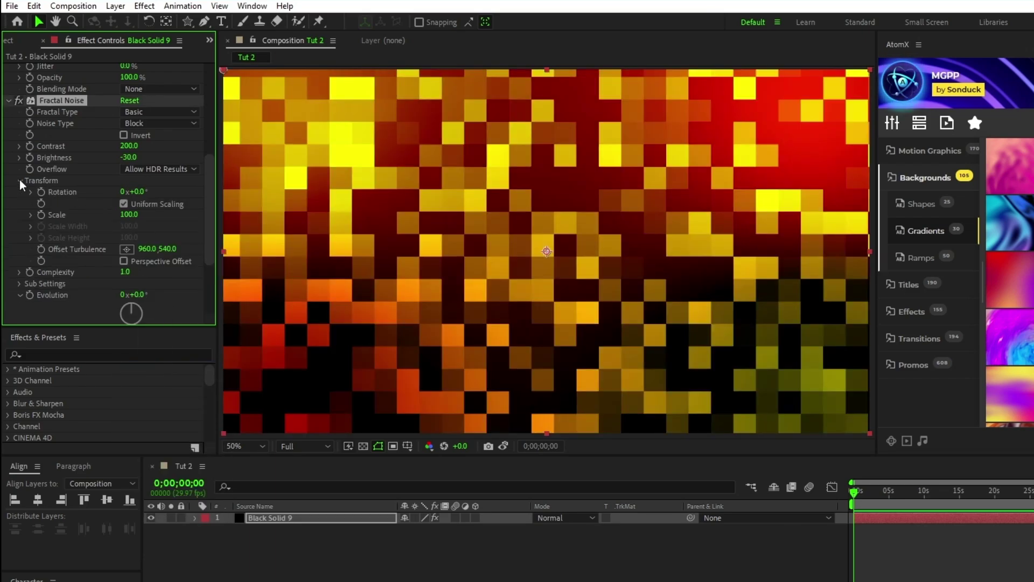
click(141, 193)
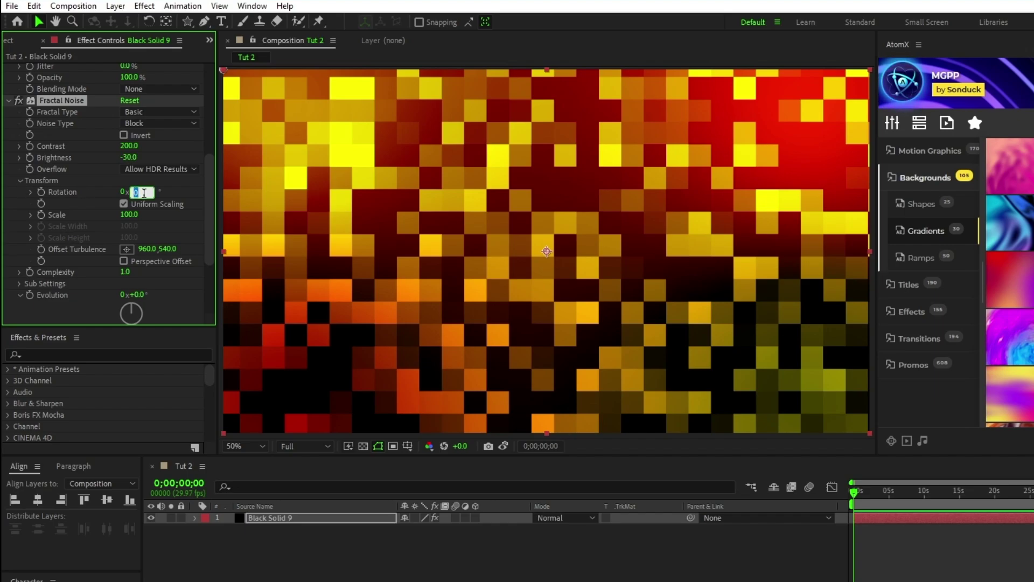
text(-35)
key(Return)
- Disable Uniform Scaling for the Fractal Noise and set scale width to 1300 and scale height to 600
click(123, 204)
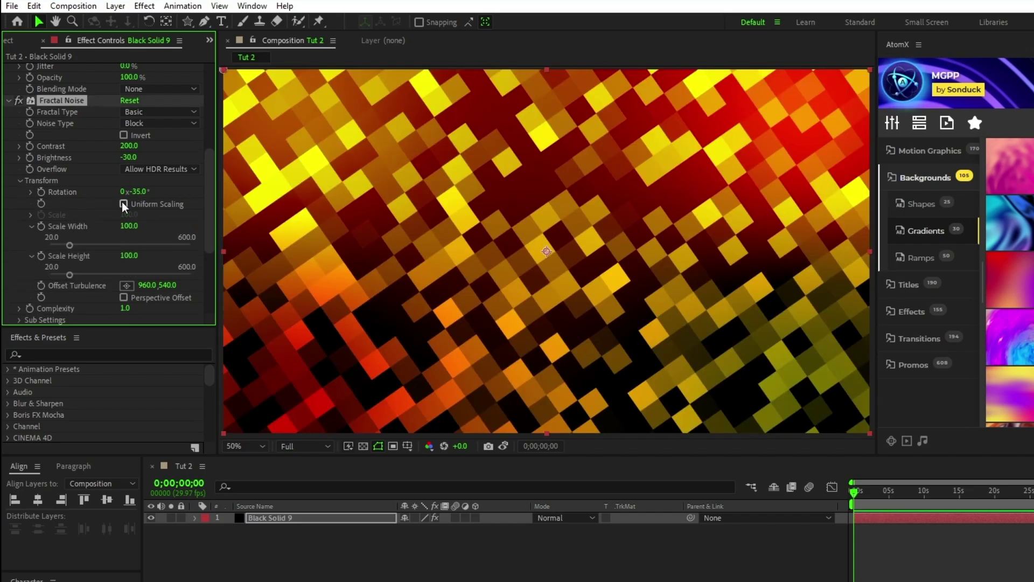
scroll(125, 205, down, 2)
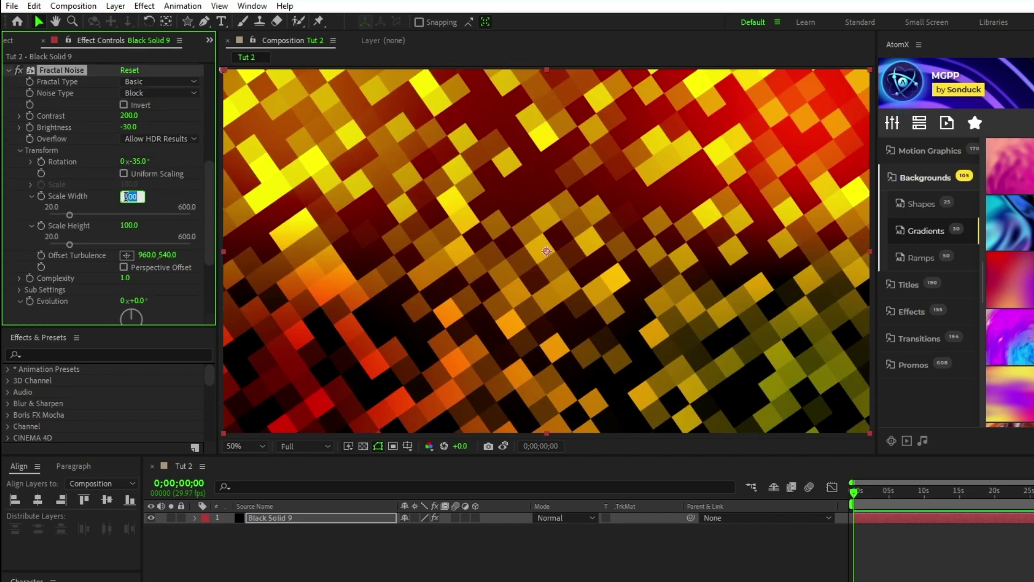
key(Return)
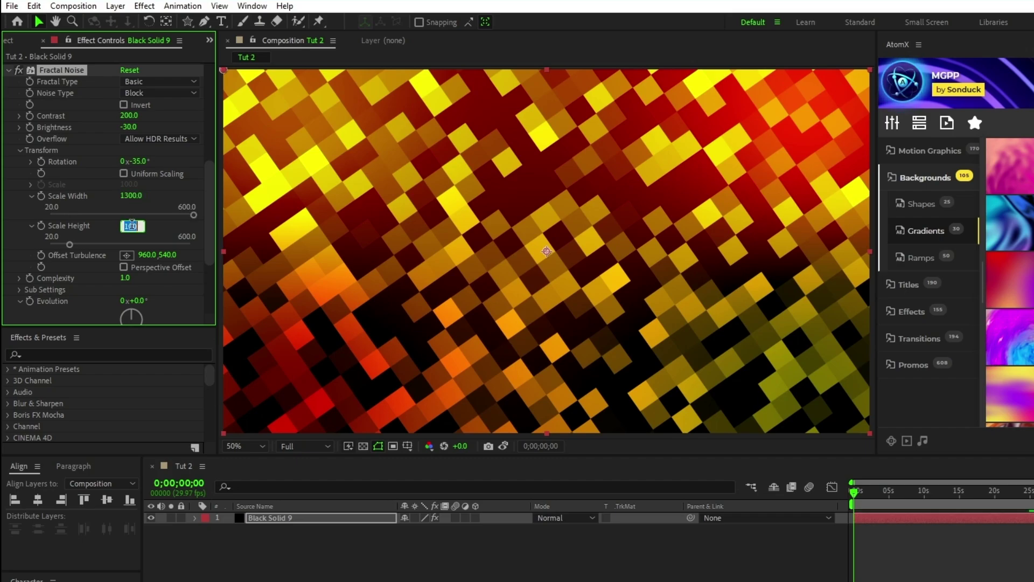
click(129, 225)
text(600)
key(Return)
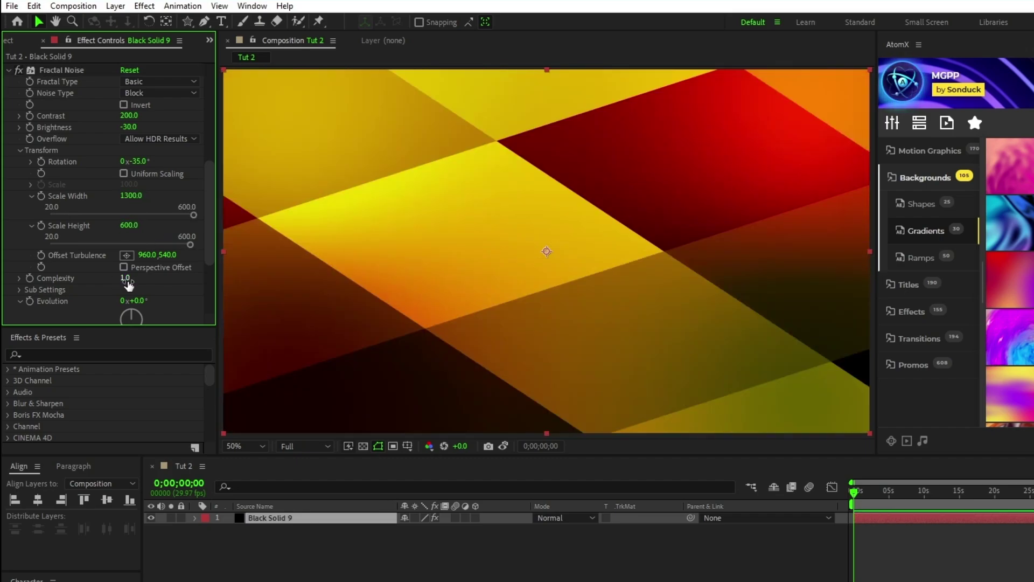
- Set the Twirl effect's angle to 230° and its radius to 35
drag(210, 247, 210, 296)
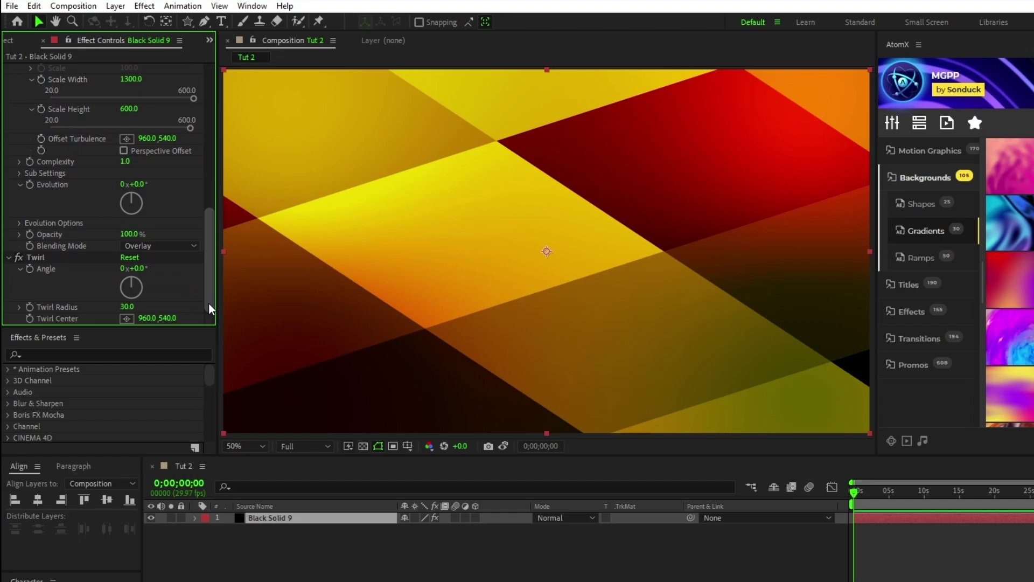
text(230)
key(Tab)
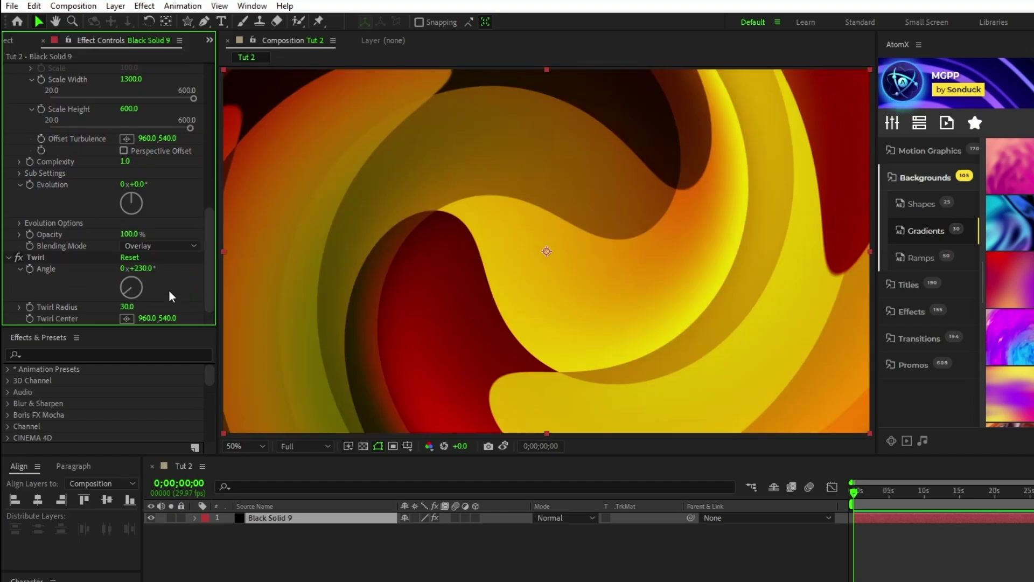
text(35)
key(Return)
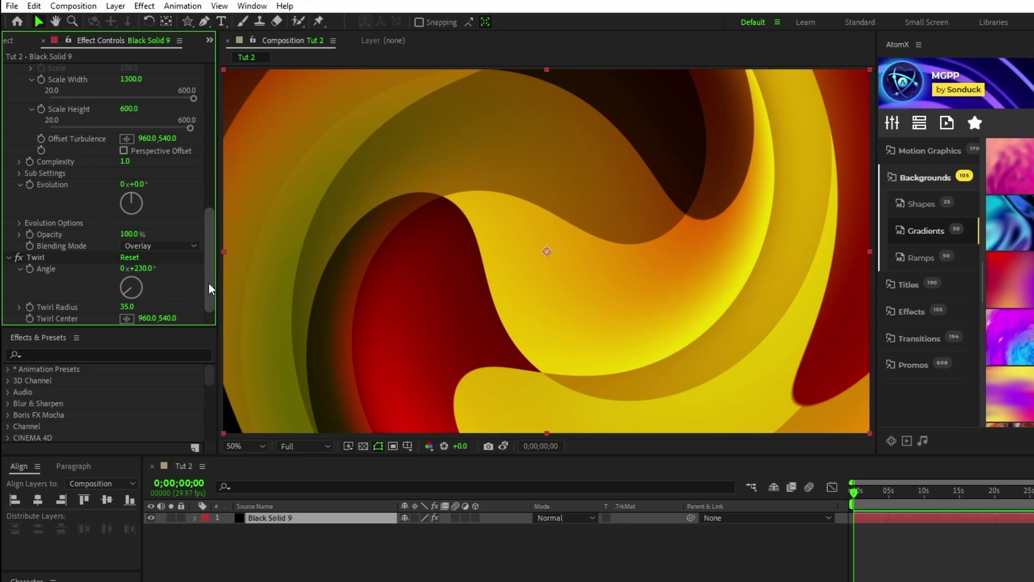
- Add the expression wiggle(0.5,500) to Point 1 of the 4-Color Gradient
drag(210, 290, 214, 156)
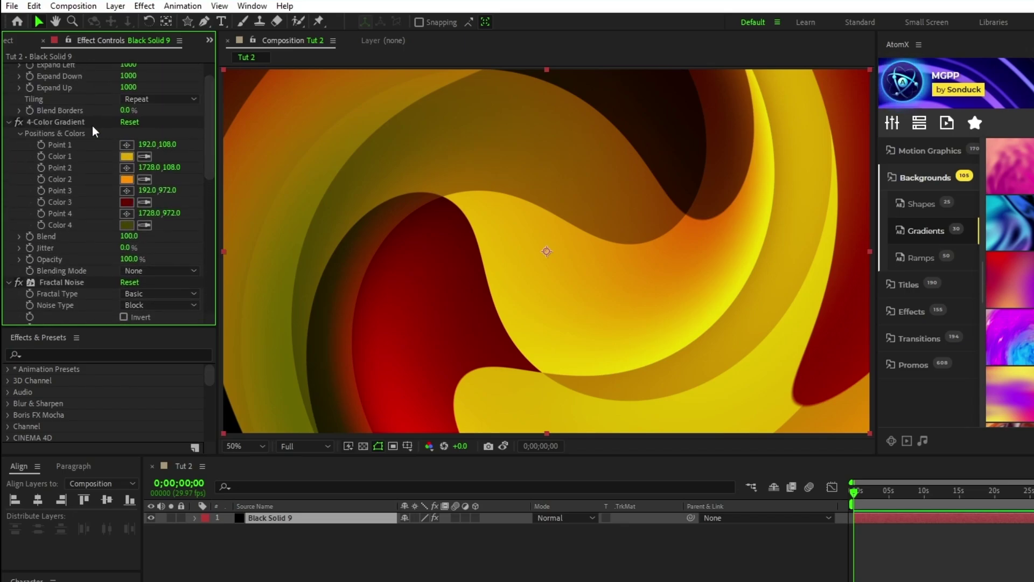
alt+click(41, 145)
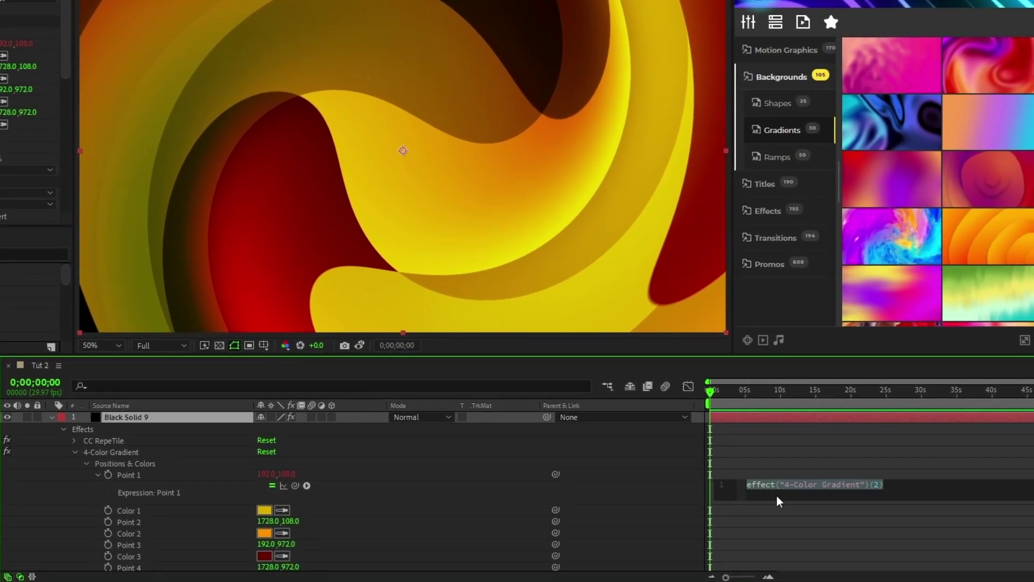
text(wiggle(0.5,500)
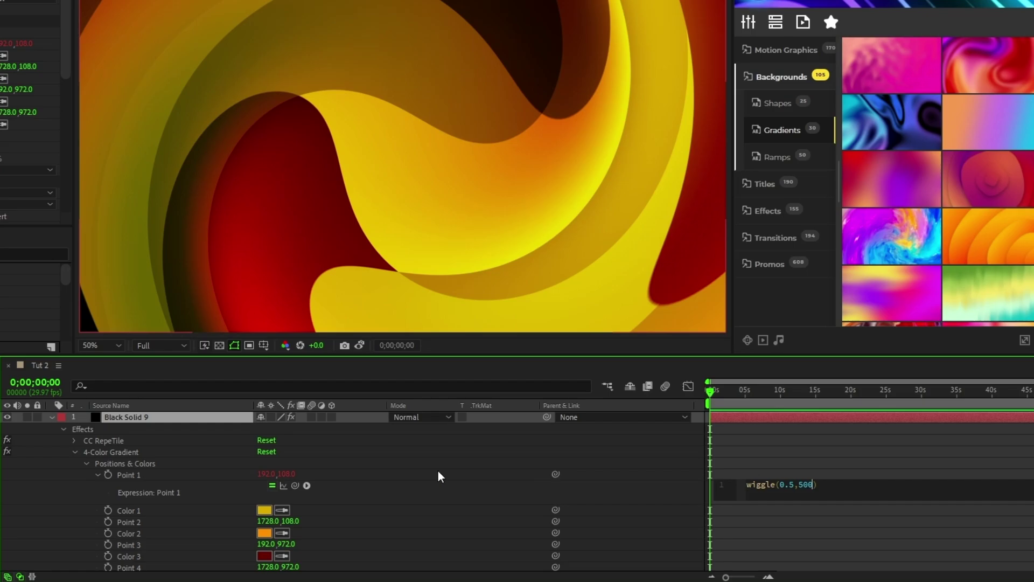
- Copy the wiggle expression from Point 1 to Points 2, 3 and 4 of the 4-Color Gradient
click(133, 475)
scroll(205, 486, down, 1)
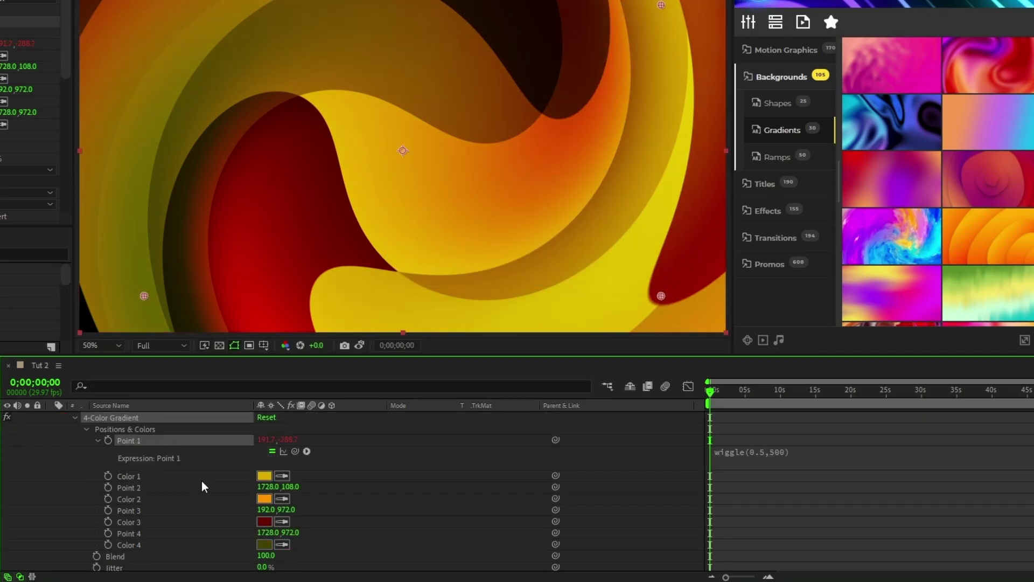
click(130, 487)
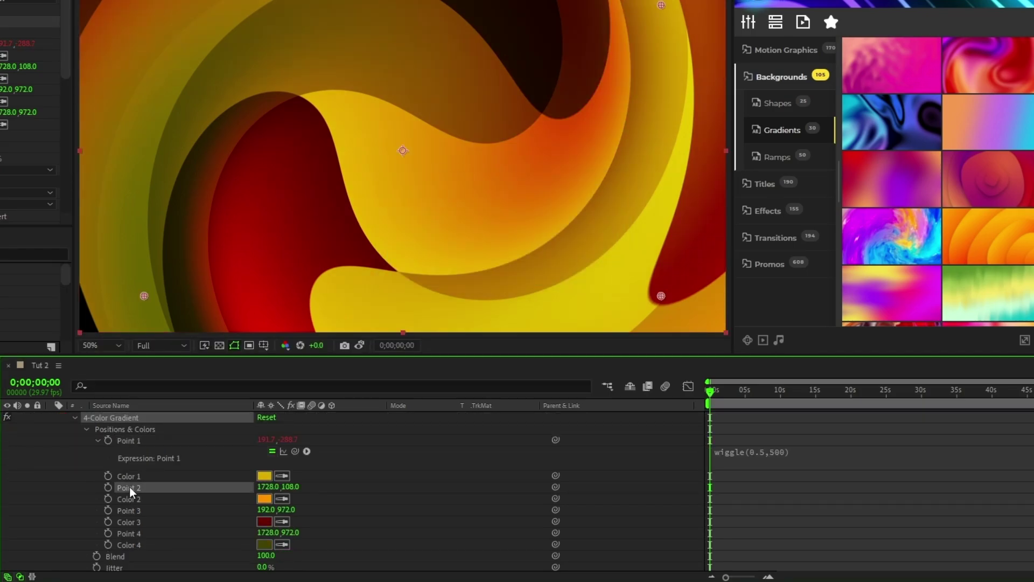
key(ctrl+v)
click(130, 510)
key(ctrl+v)
click(133, 533)
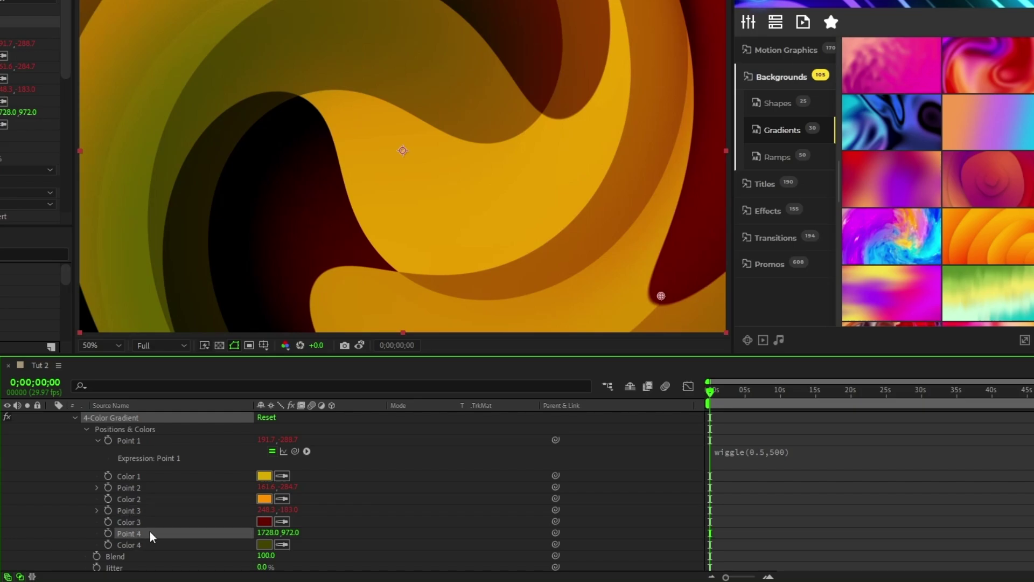
key(ctrl+v)
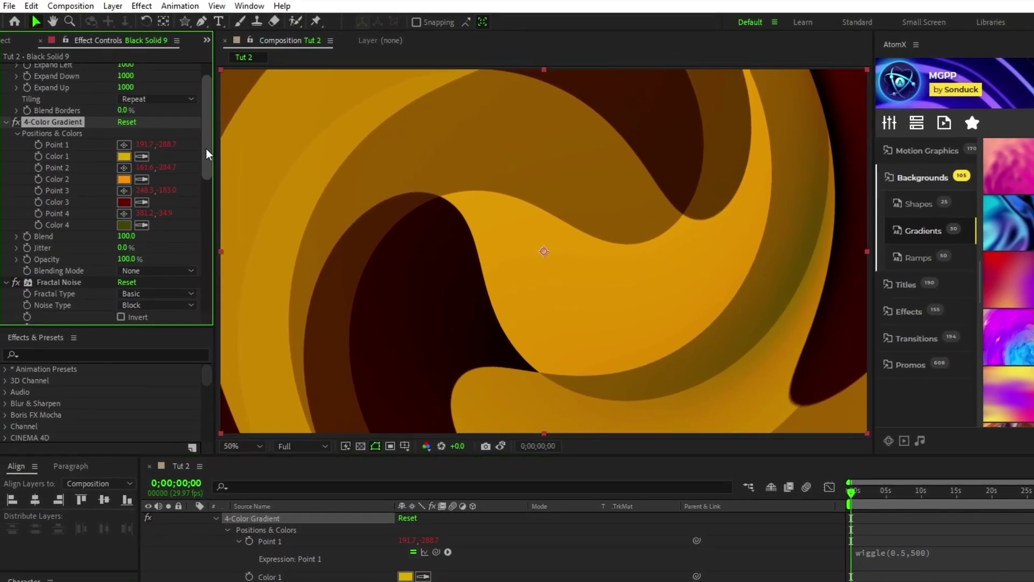
- Animate the Fractal Noise evolution with the expression time*150
drag(66, 49, 61, 164)
drag(203, 266, 203, 270)
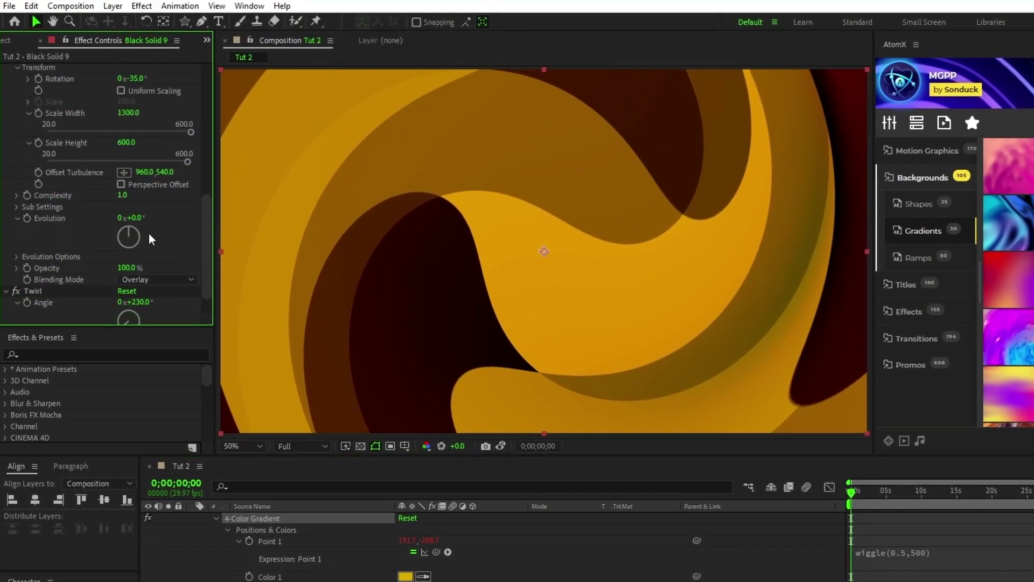
alt+click(27, 218)
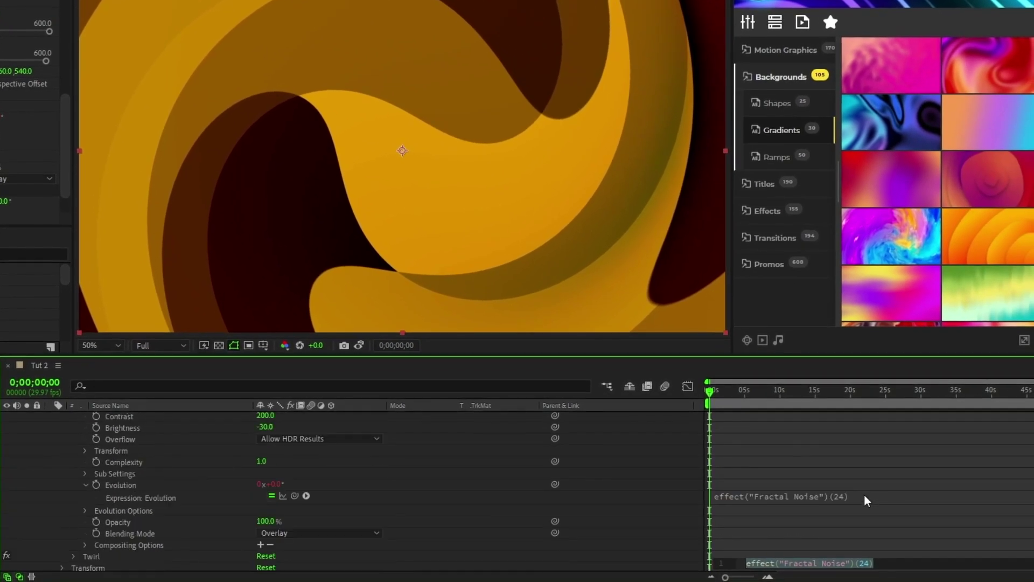
text(time*150)
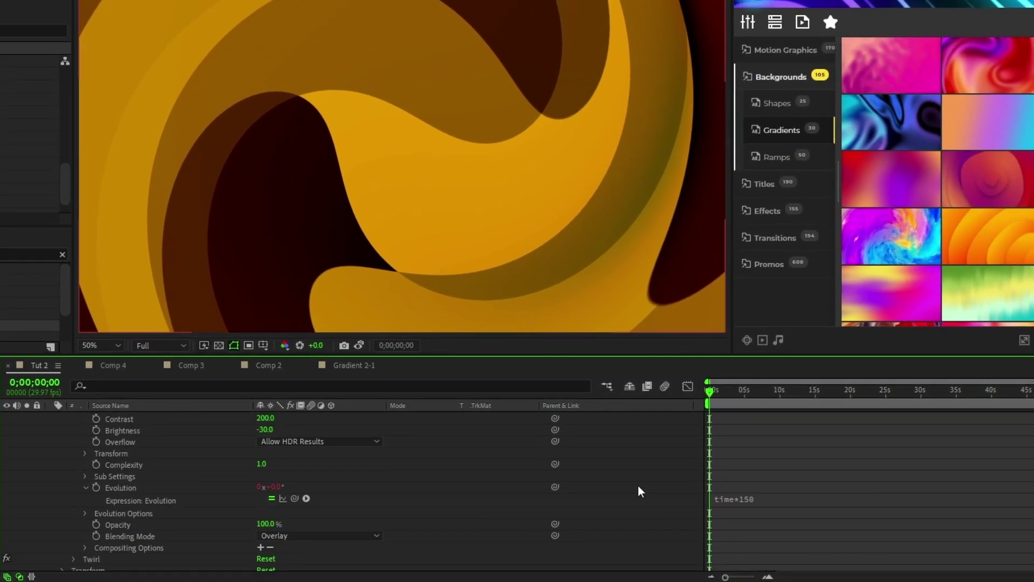
- Animate the black solid layer's rotation with the expression time*15
key(r)
alt+click(84, 428)
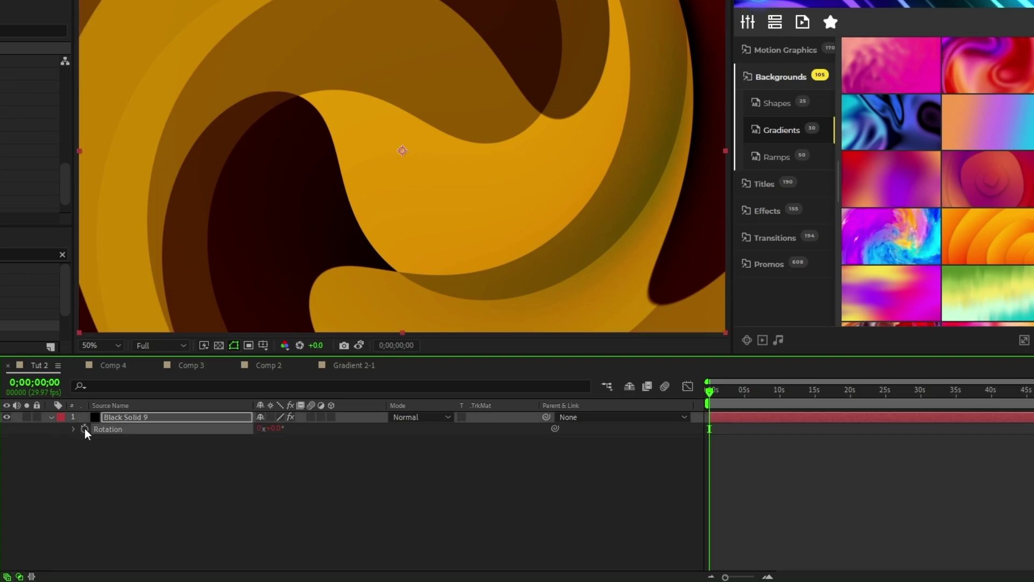
text(time*15)
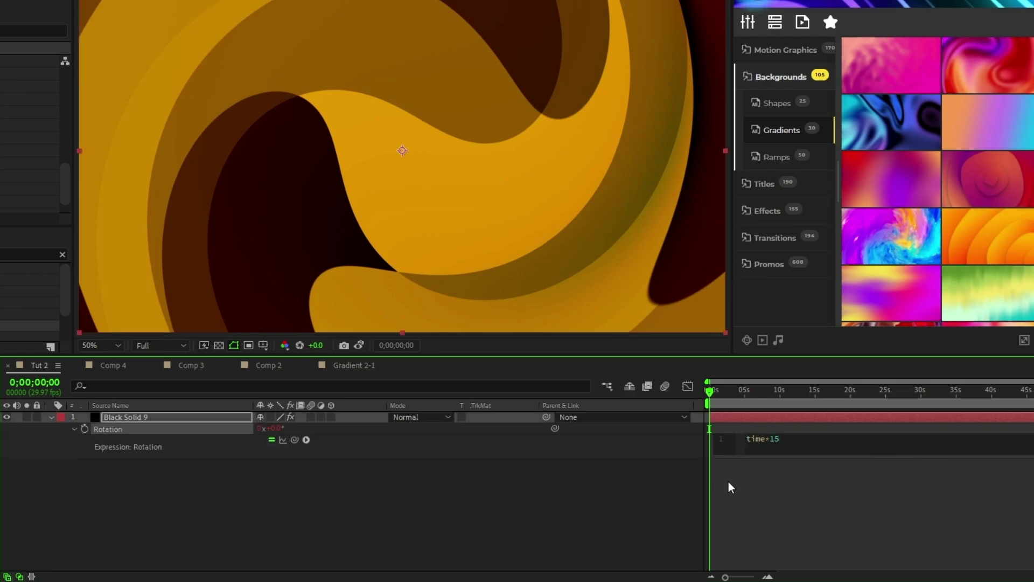
click(730, 483)
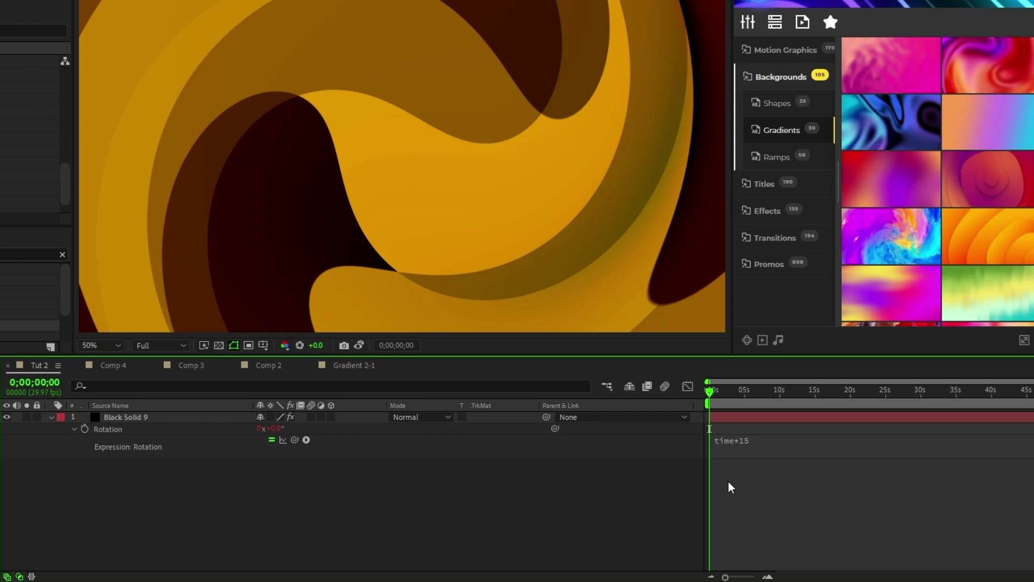
- Add a new adjustment layer above the black solid in the Tut 2 composition
click(115, 8)
mouse_move(132, 23)
click(379, 112)
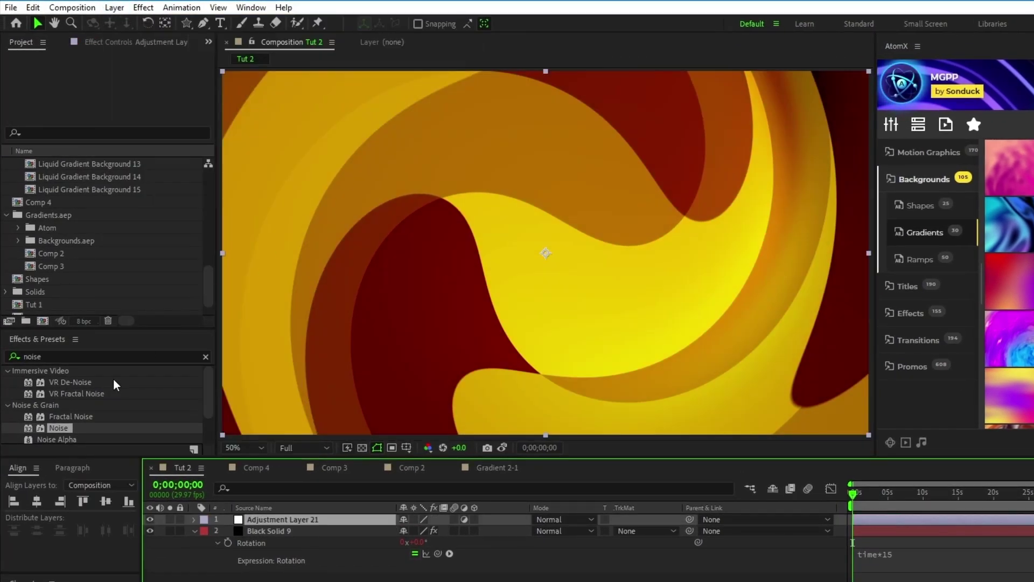
- Apply the Noise effect to the adjustment layer with 10% noise and color noise turned off
drag(59, 427, 297, 521)
click(124, 94)
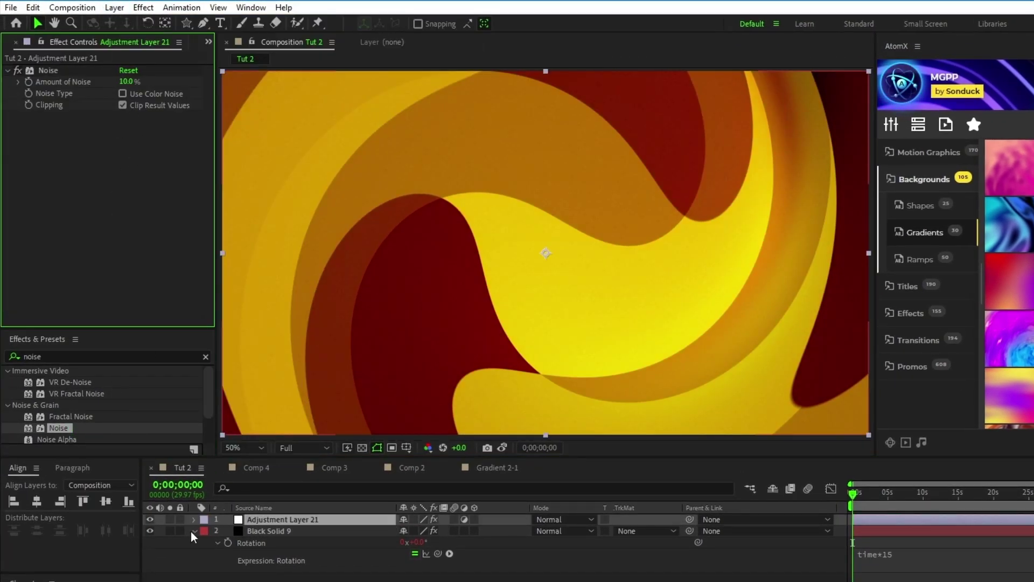
click(195, 531)
click(215, 571)
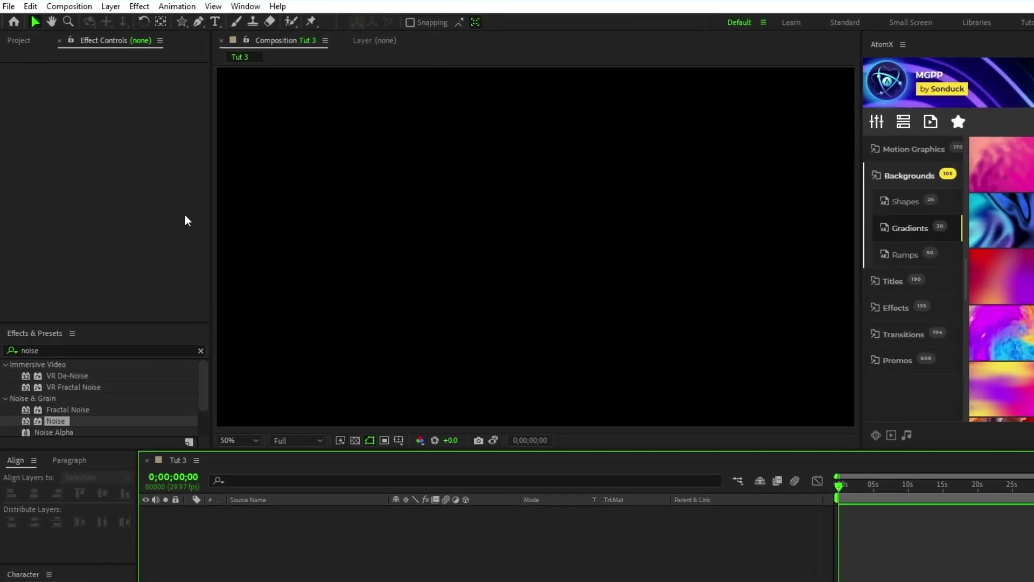
- Add a 1920 × 1080 px black solid to the Tut 3 composition and apply the 4-Color Gradient effect to it
click(111, 6)
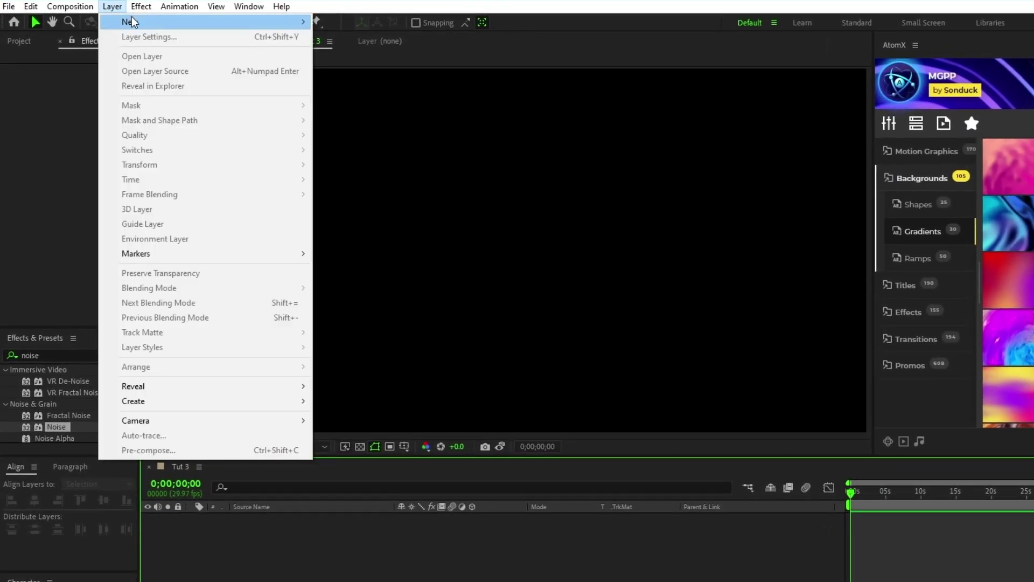
mouse_move(291, 18)
click(405, 37)
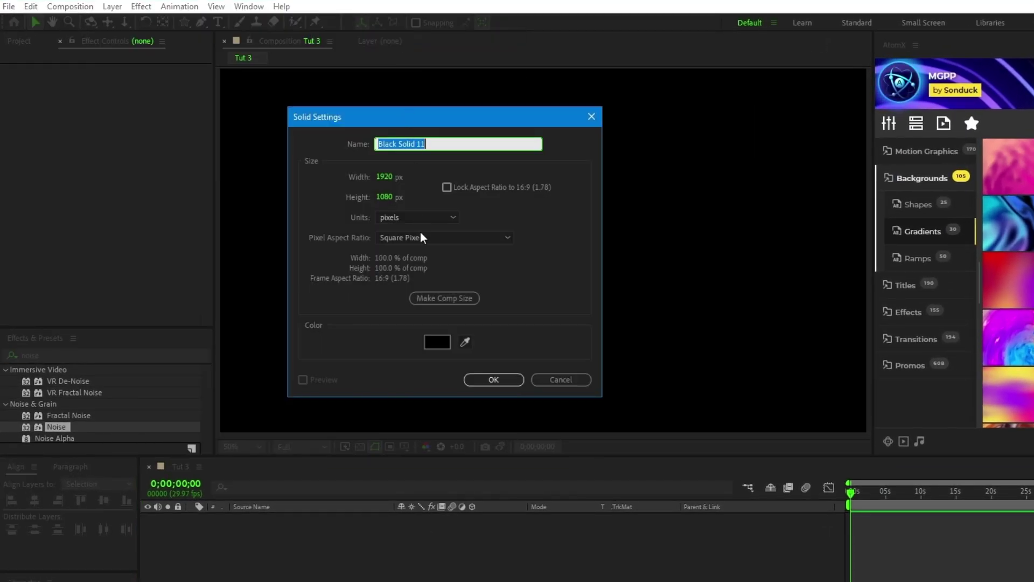
click(475, 383)
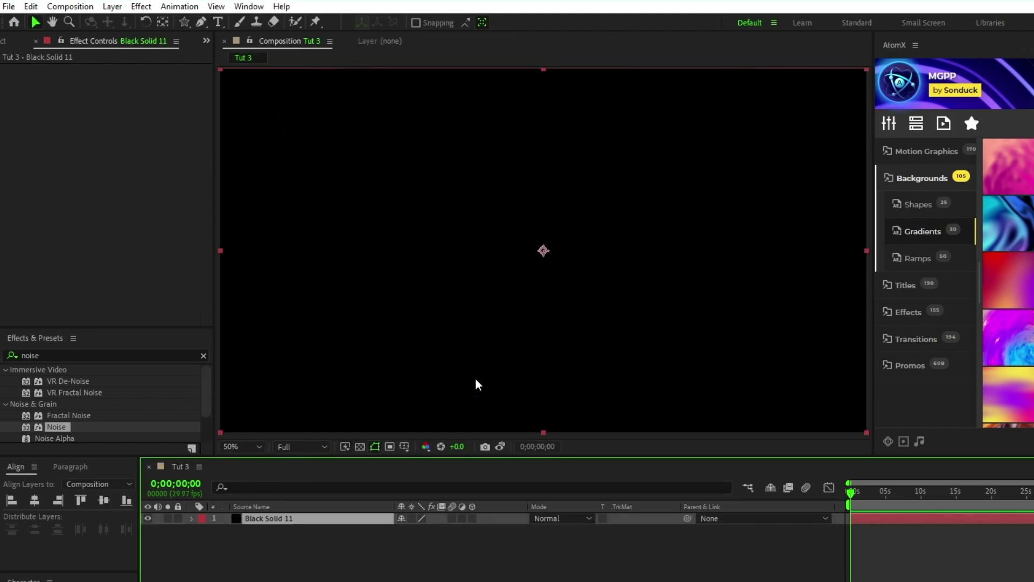
click(142, 6)
mouse_move(291, 204)
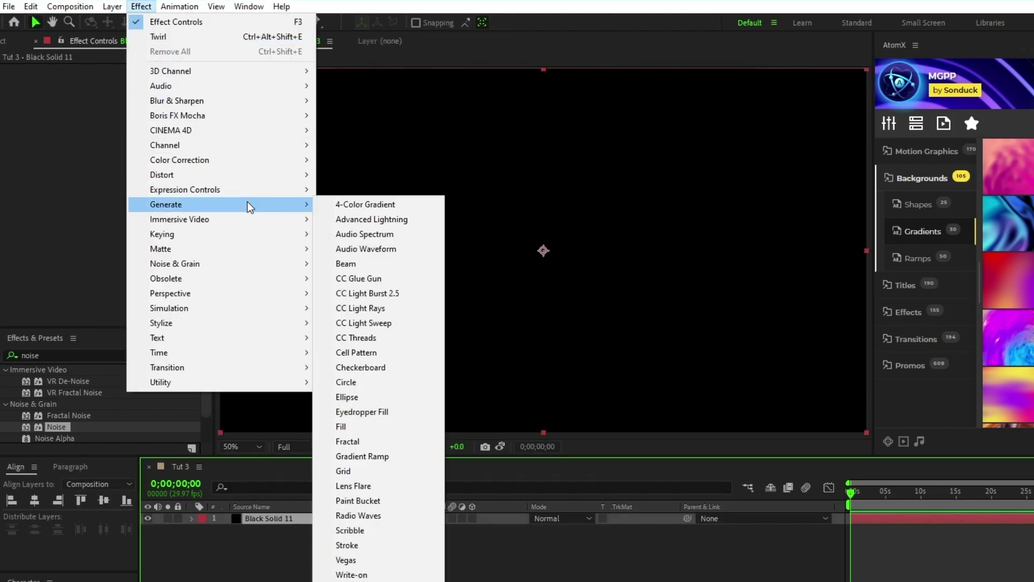
click(425, 208)
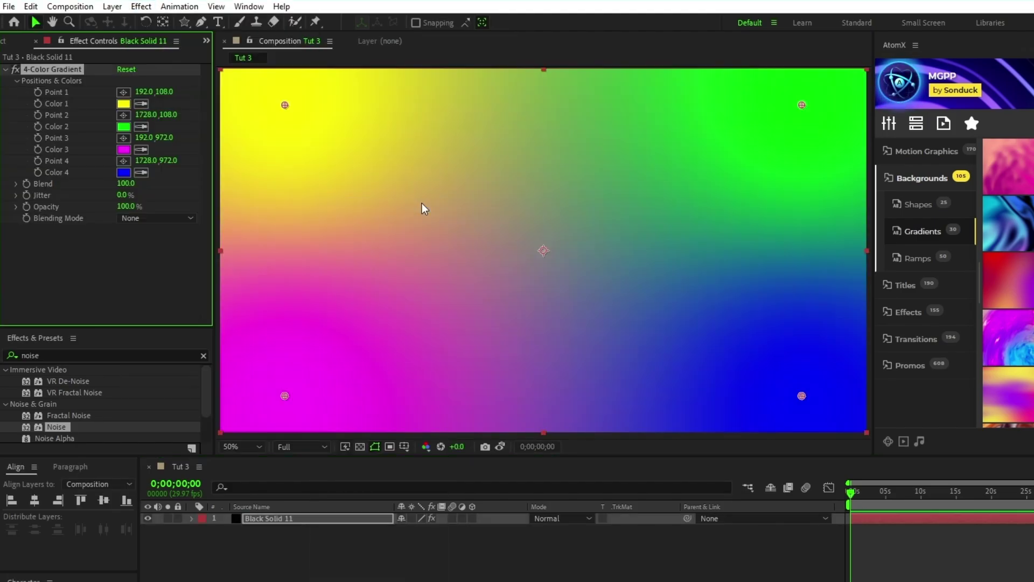
- Add the Motion Tile and Twirl effects to the black solid
click(141, 6)
mouse_move(248, 321)
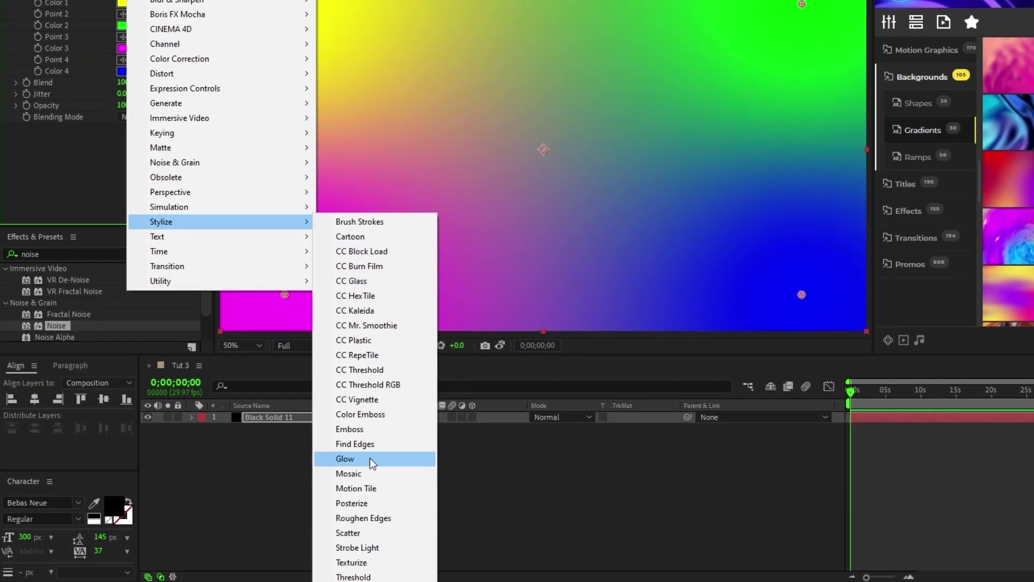
click(358, 488)
click(141, 6)
mouse_move(280, 180)
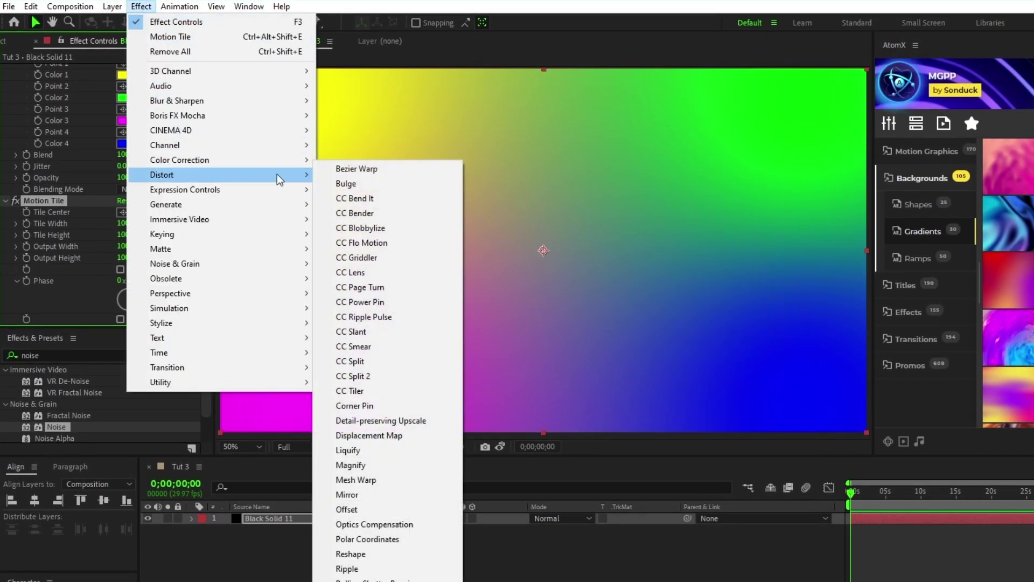
click(370, 559)
- Sample red, orange, magenta and purple from a gradient thumbnail in the library for Colors 1 to 4 of the 4-Color Gradient
drag(205, 167, 199, 79)
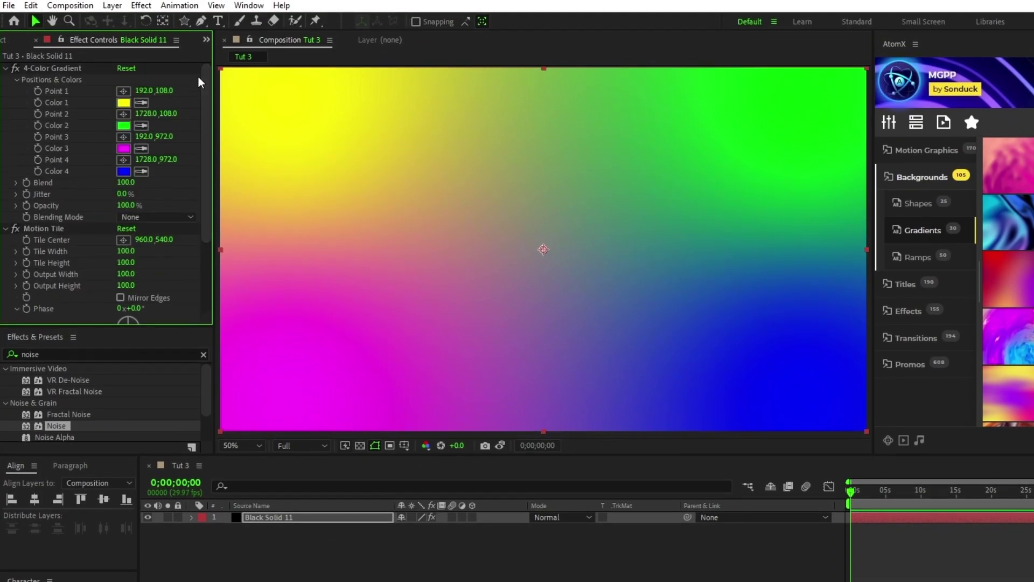
click(997, 268)
click(142, 125)
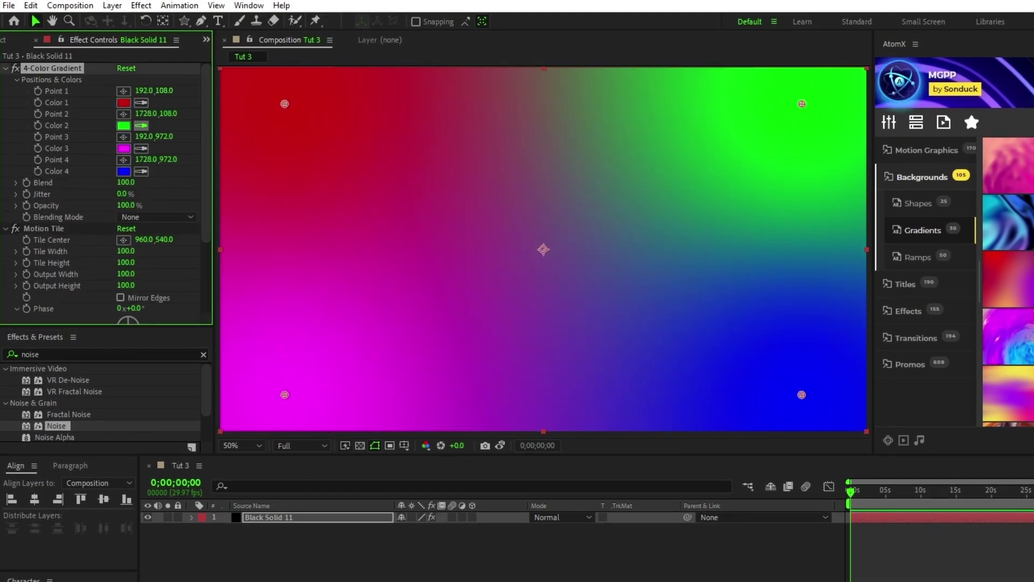
click(996, 295)
click(142, 148)
click(1017, 269)
click(141, 171)
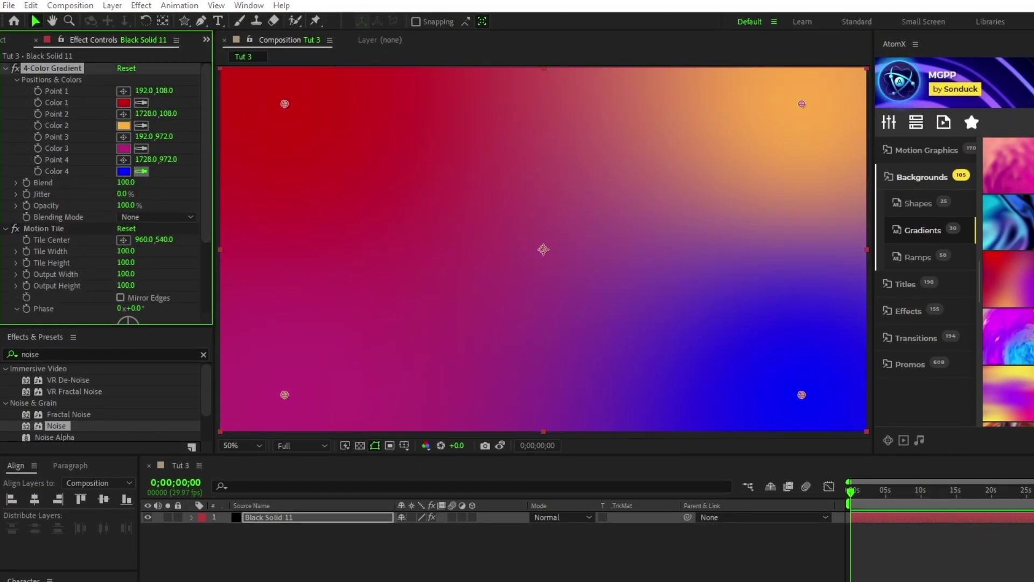
click(1028, 279)
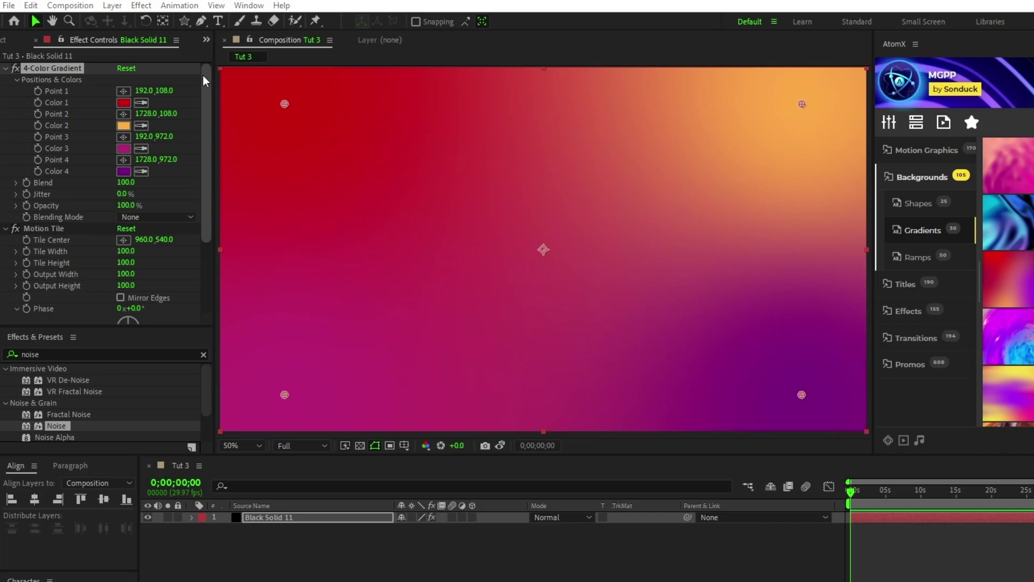
- Set the Motion Tile output width and height to 150 and enable Mirror Edges
drag(206, 81, 205, 141)
click(128, 188)
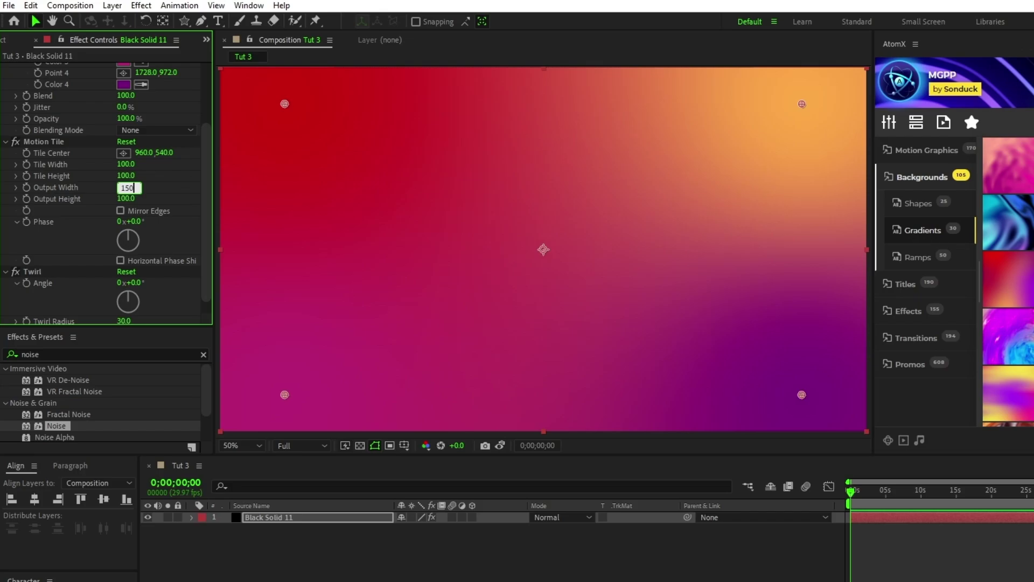
key(Tab)
key(Return)
scroll(179, 197, down, 1)
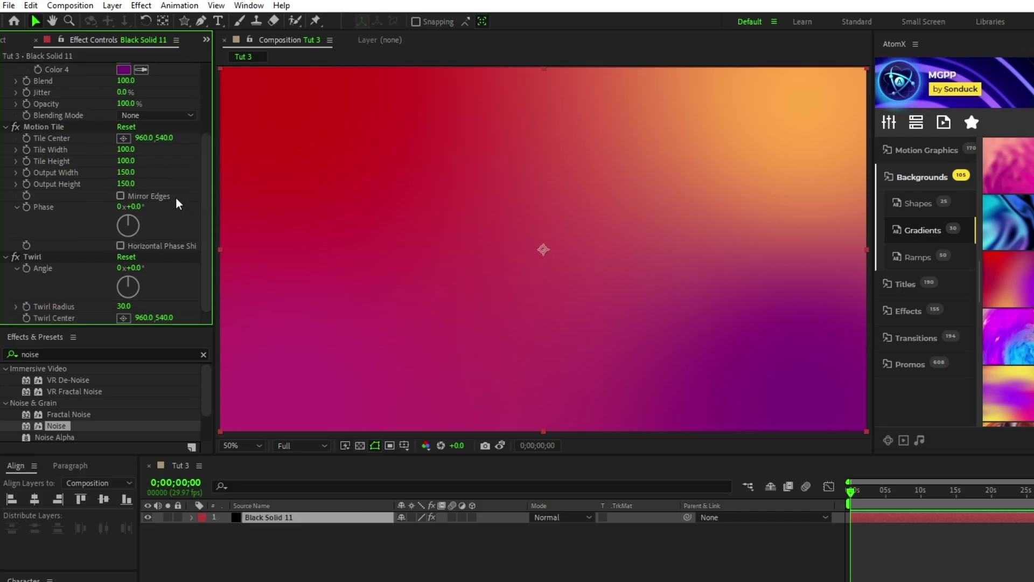
click(121, 196)
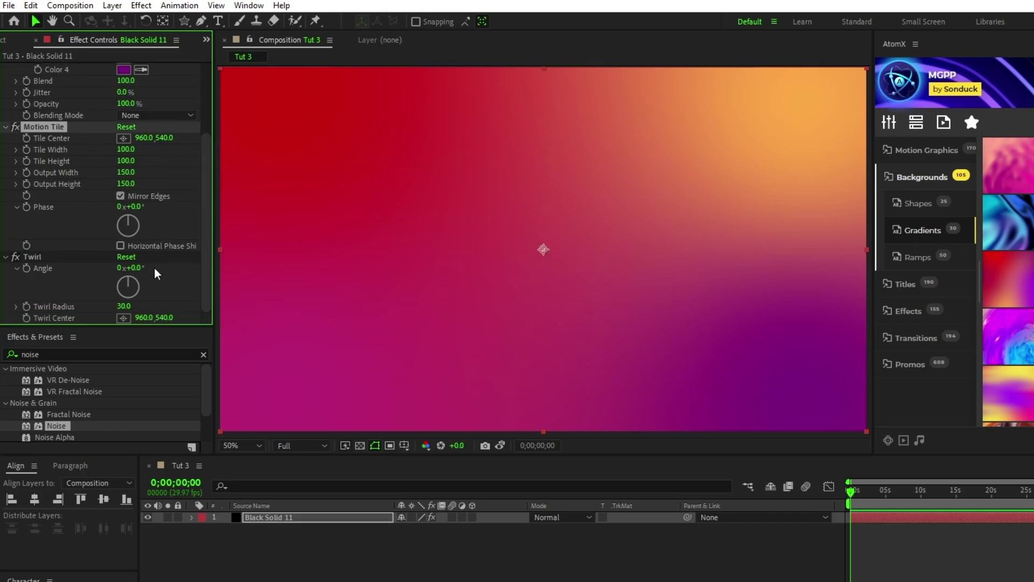
- Set the Twirl angle to 280° and its radius to 50
click(136, 268)
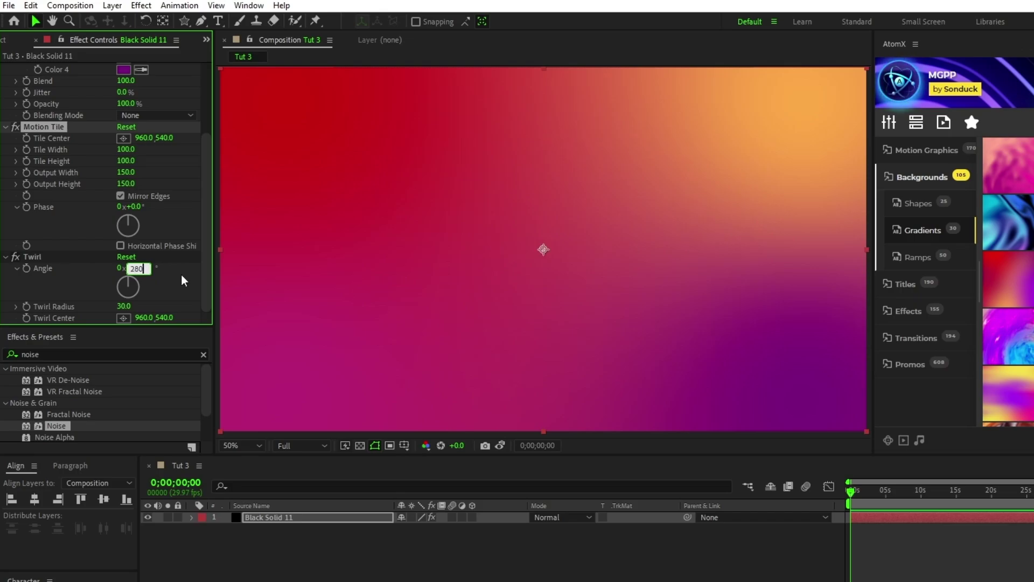
key(Return)
click(125, 306)
text(50)
key(Return)
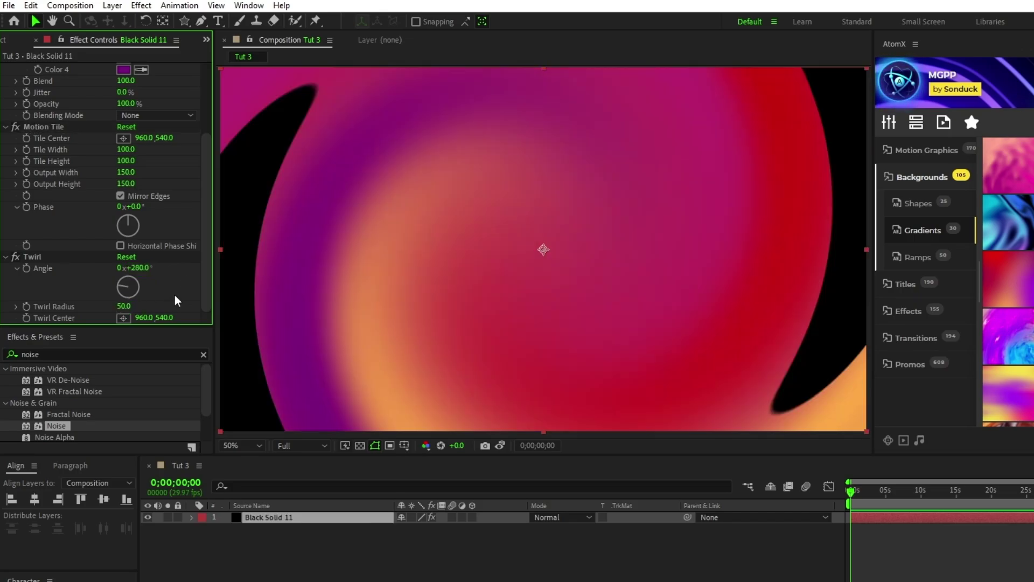
- Duplicate the Twirl effect and set the copy's angle to -250° and radius to 30
click(32, 256)
key(ctrl+d)
click(136, 267)
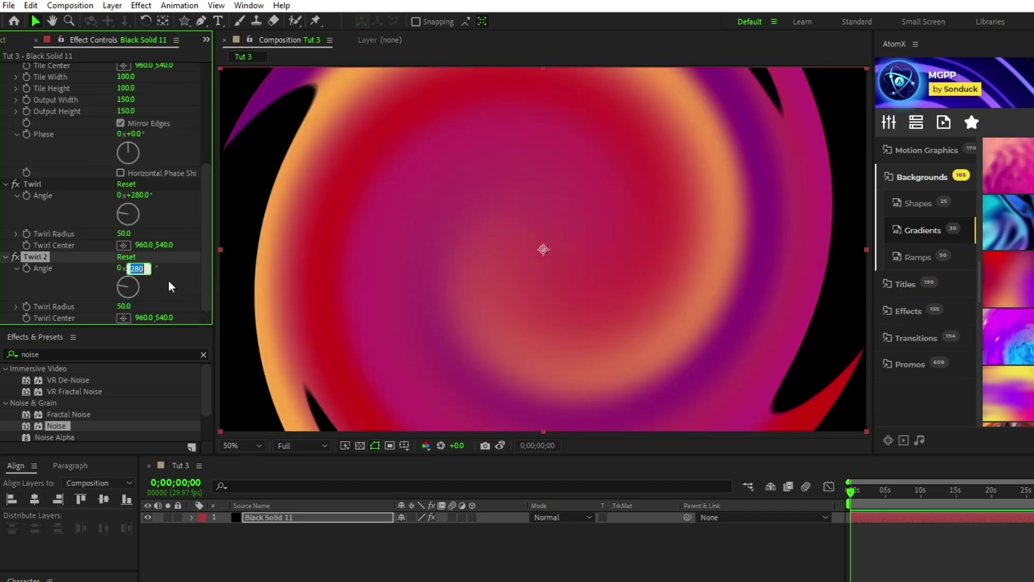
text(-250)
key(Return)
click(124, 306)
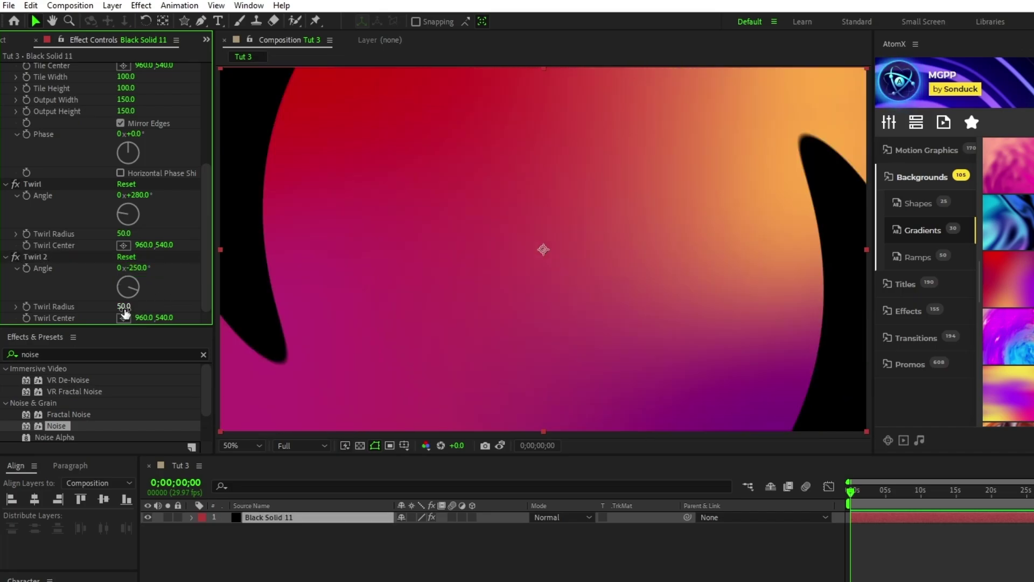
text(30)
key(Return)
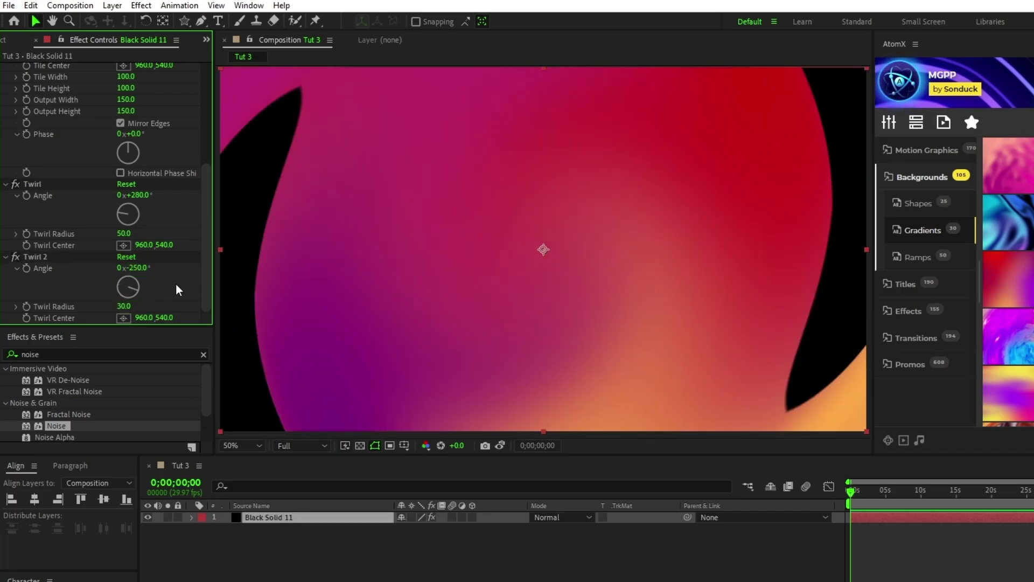
- Animate Point 1 of the 4-Color Gradient with the expression wiggle(0.5,500)
scroll(179, 259, up, 5)
alt+click(38, 91)
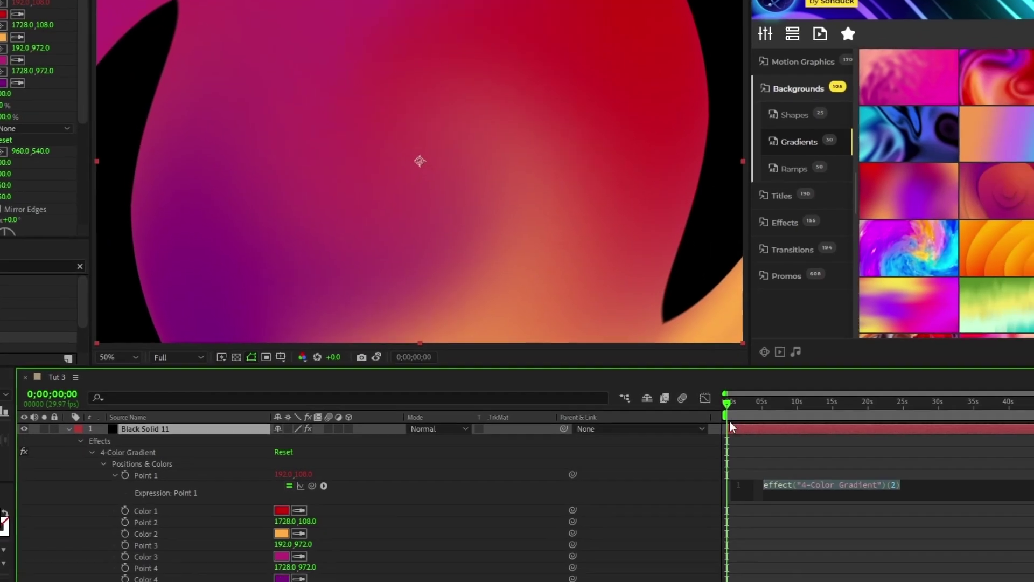
text(wiggle(0.5,500)
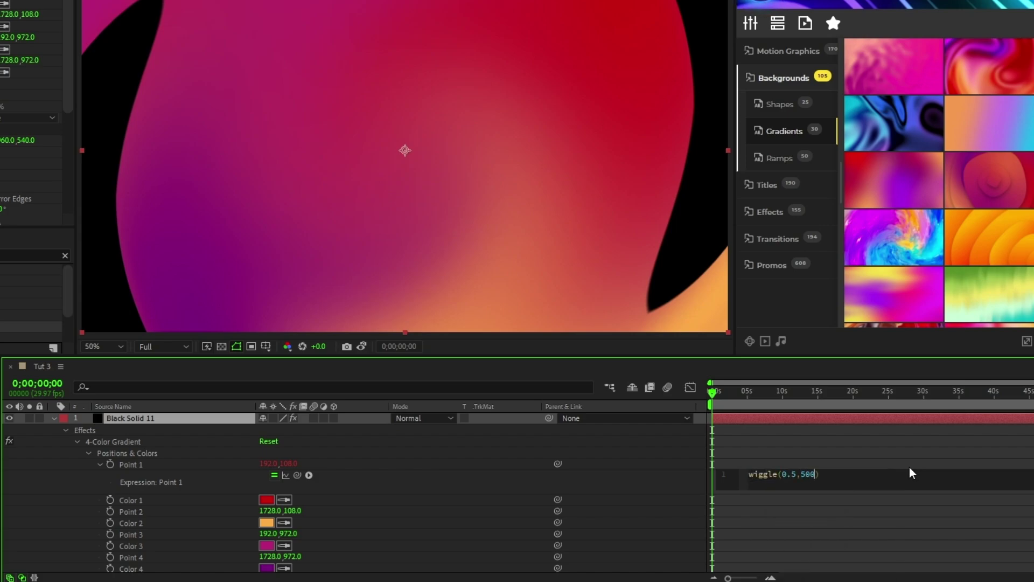
click(641, 479)
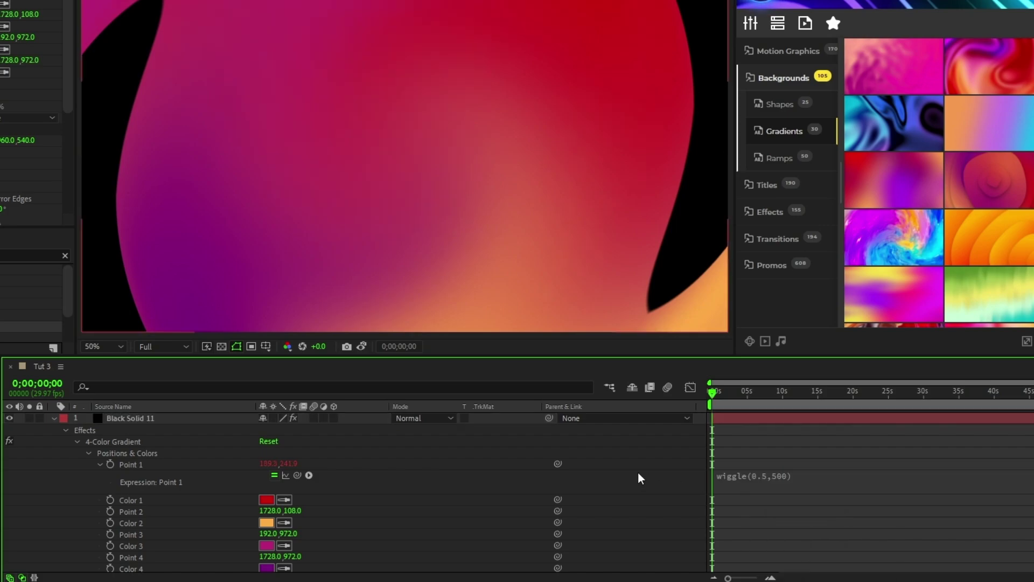
- Copy Point 1's wiggle expression to Points 2, 3 and 4 of the black solid's gradient in Tut 3
click(125, 467)
key(ctrl+c)
scroll(161, 468, down, 2)
click(164, 478)
key(ctrl+v)
scroll(151, 481, down, 2)
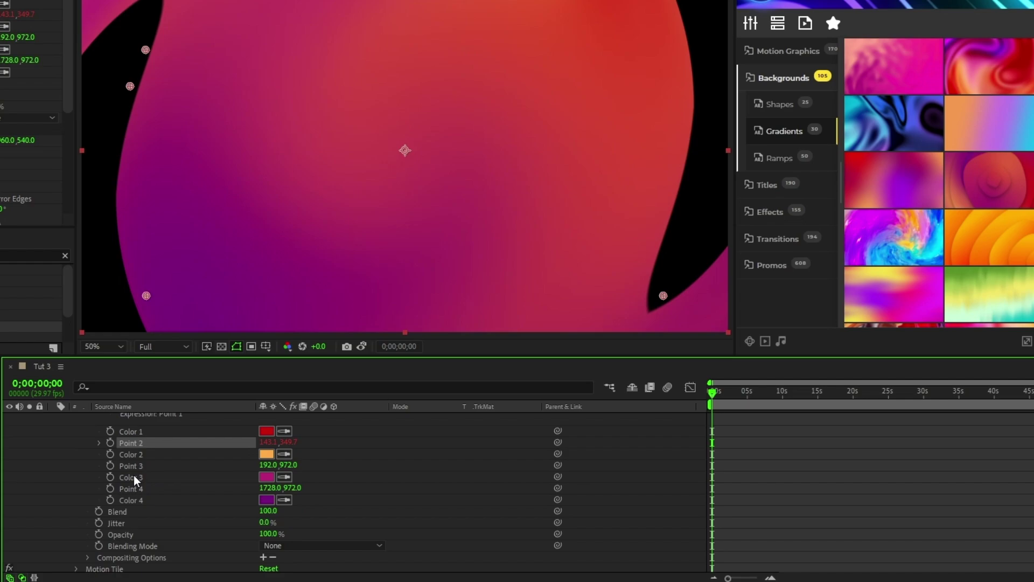
click(130, 466)
key(ctrl+v)
click(136, 488)
key(ctrl+v)
scroll(135, 474, up, 5)
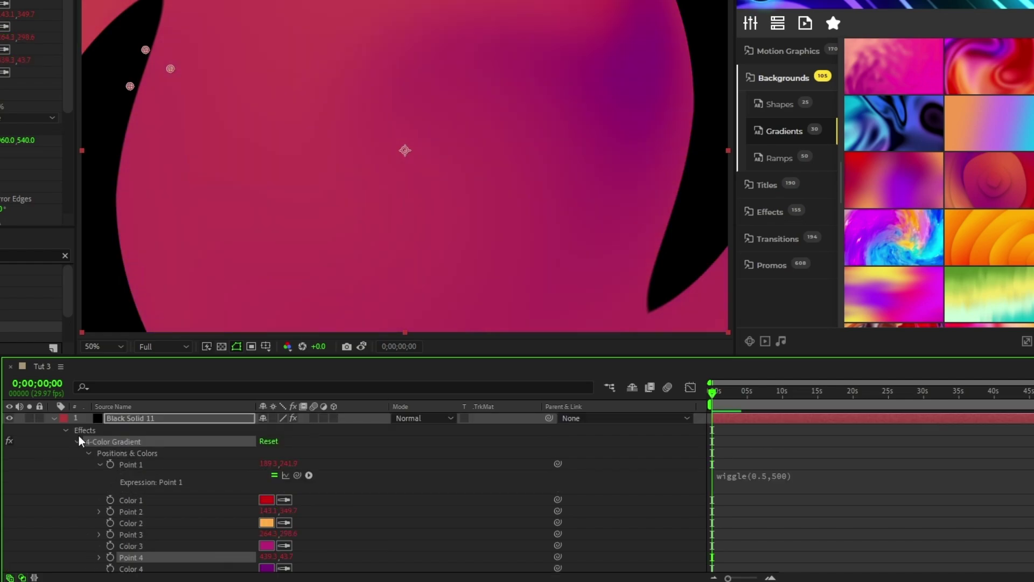
- Add the expression time*15 to the rotation of the black solid in Tut 3
click(53, 418)
key(r)
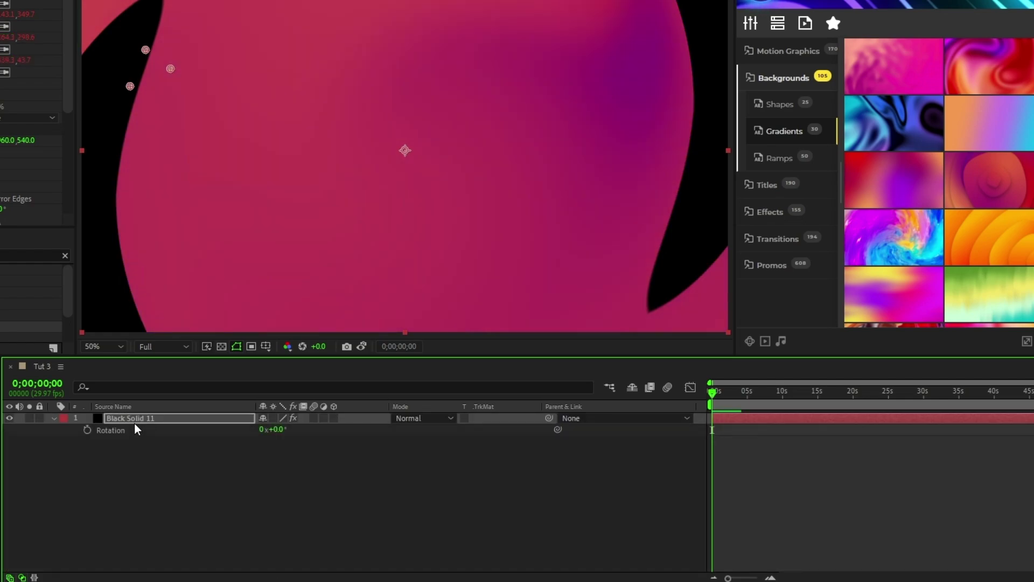
alt+click(86, 430)
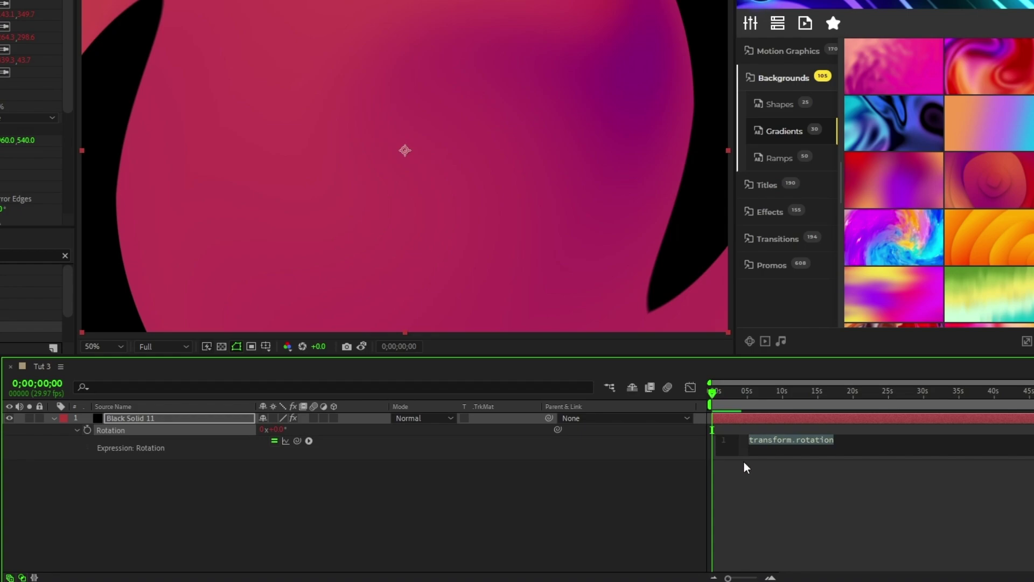
text(time*)
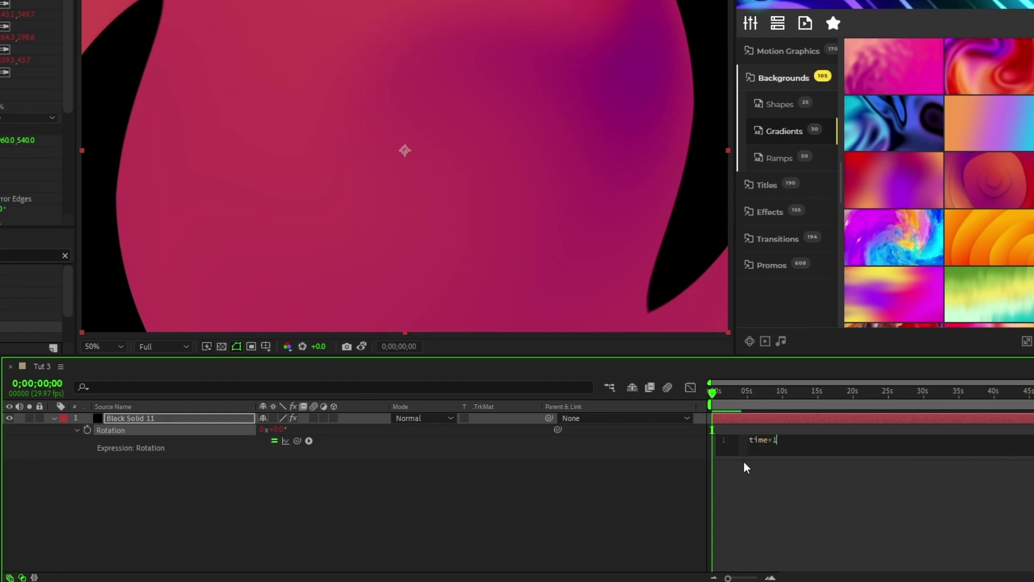
text(15)
click(746, 468)
- Scale the black solid layer to 250%
click(226, 424)
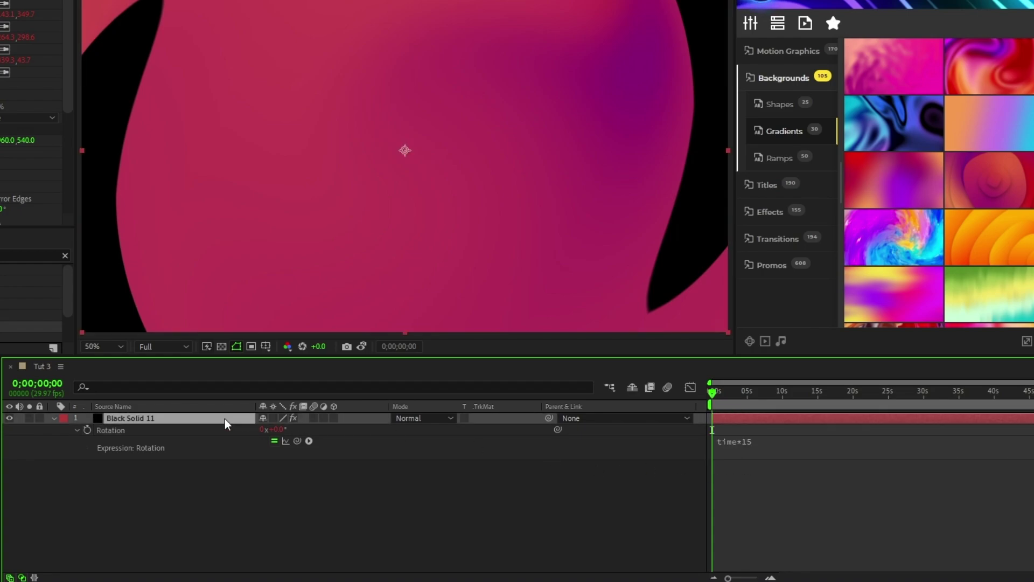
key(s)
click(280, 429)
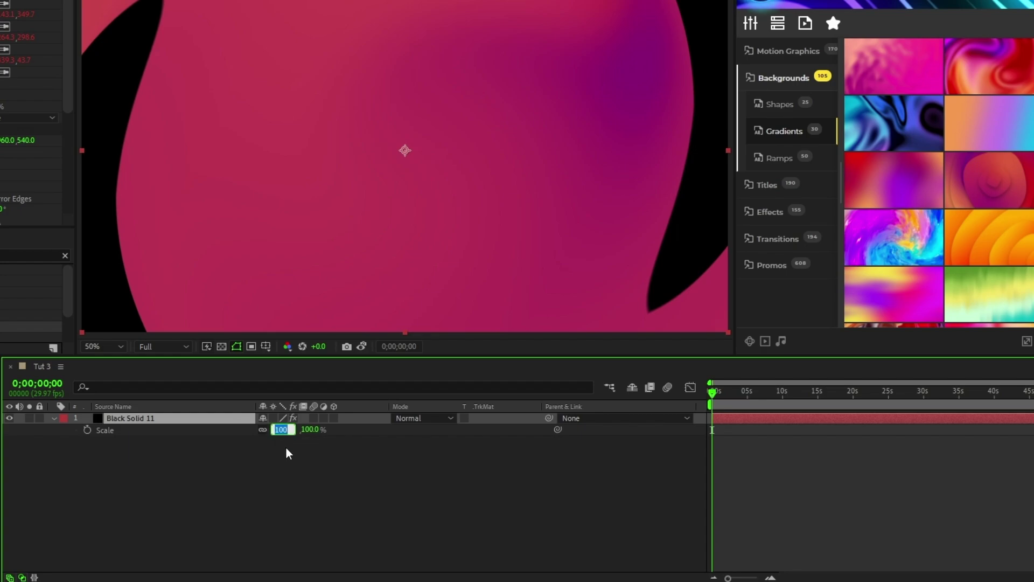
text(250)
click(289, 456)
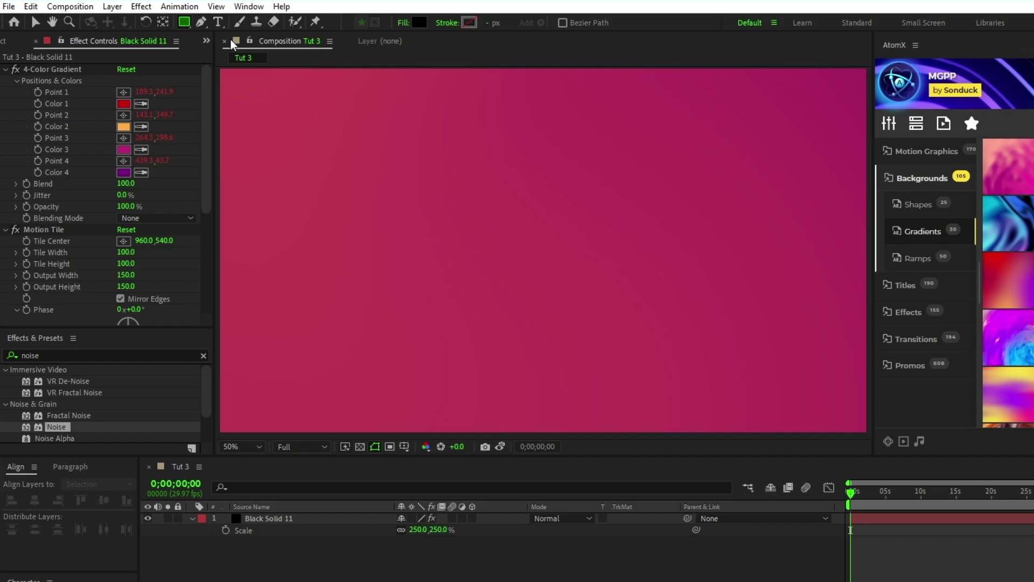
- Draw a small white square shape near the middle of the composition and center its anchor point on the square
click(424, 24)
drag(400, 362, 367, 332)
click(674, 345)
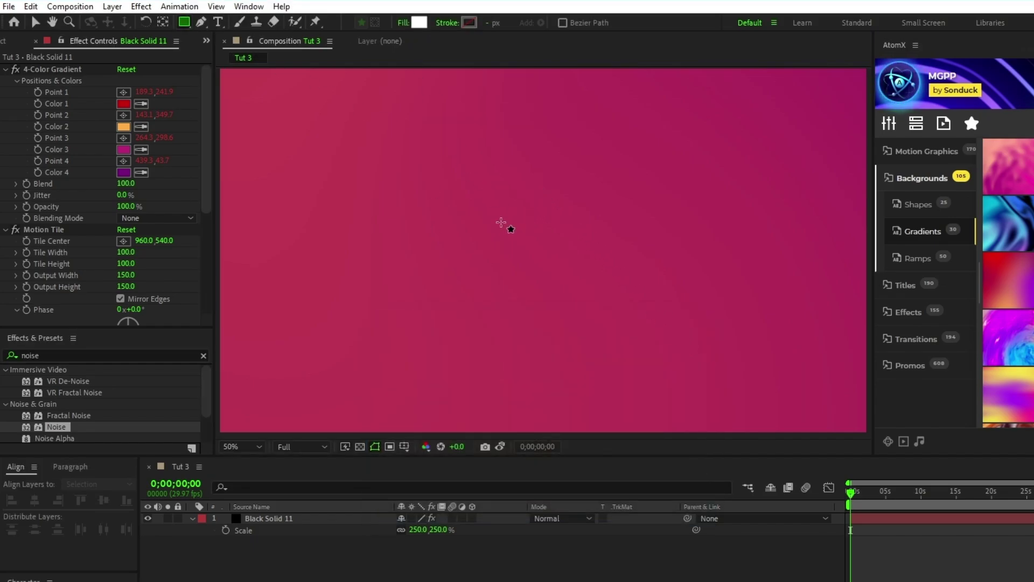
drag(501, 218, 567, 284)
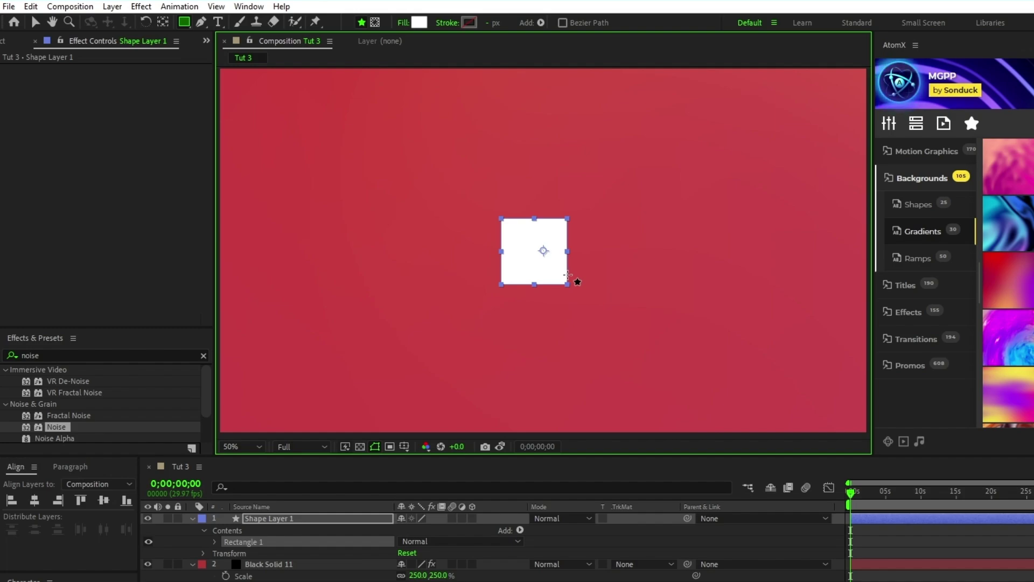
click(162, 23)
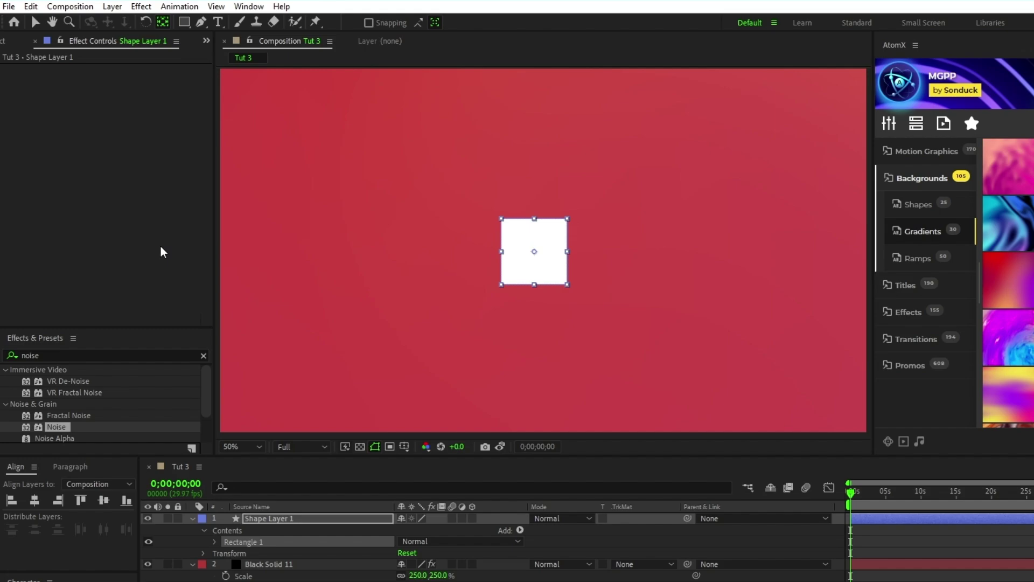
- Align the white square to the horizontal and vertical center of the composition and collapse its layer properties
click(35, 499)
click(104, 500)
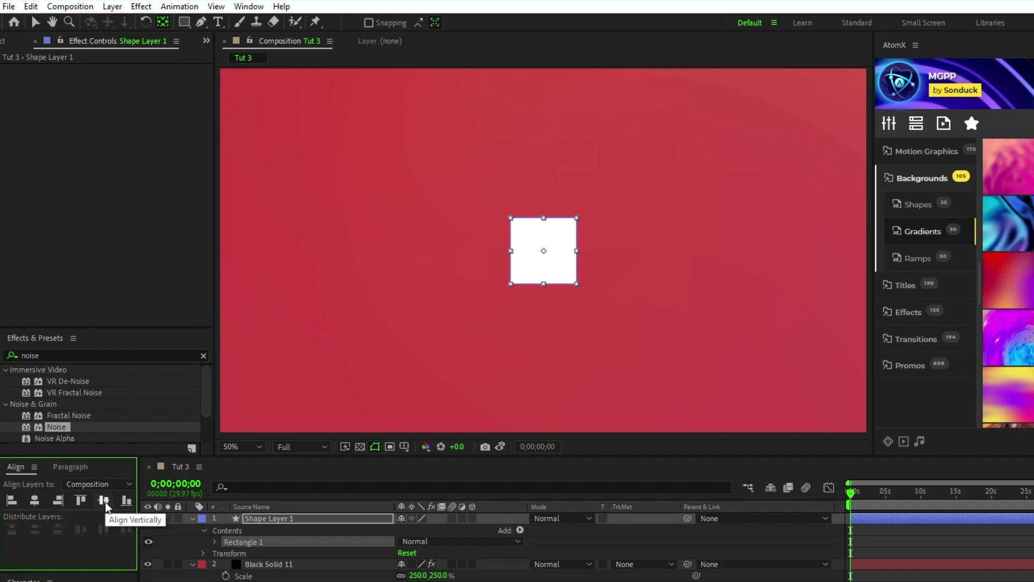
click(192, 519)
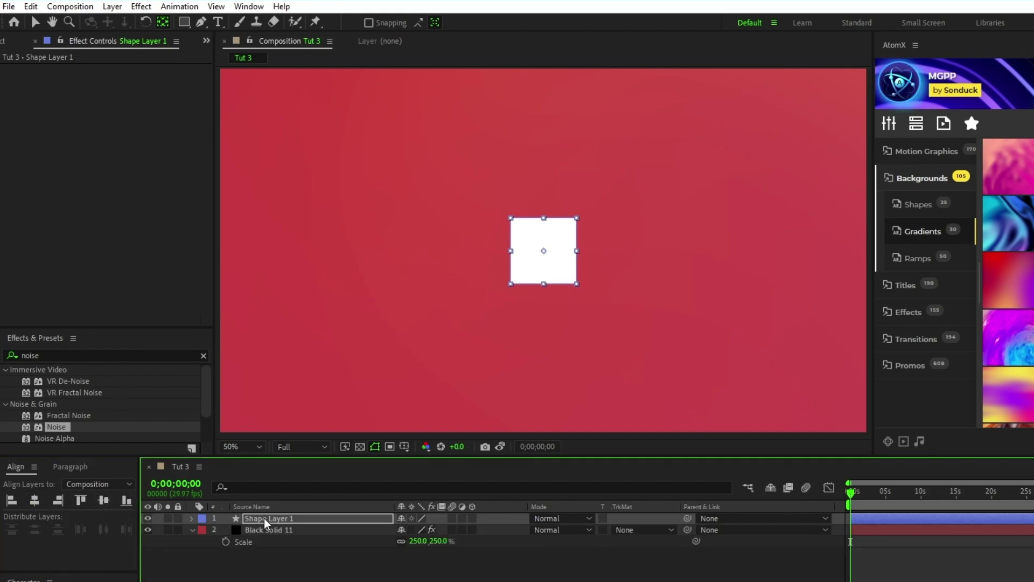
- Apply Drop Shadow to Shape Layer 1 with 100% opacity, a distance of 0 and a softness of 200
click(141, 6)
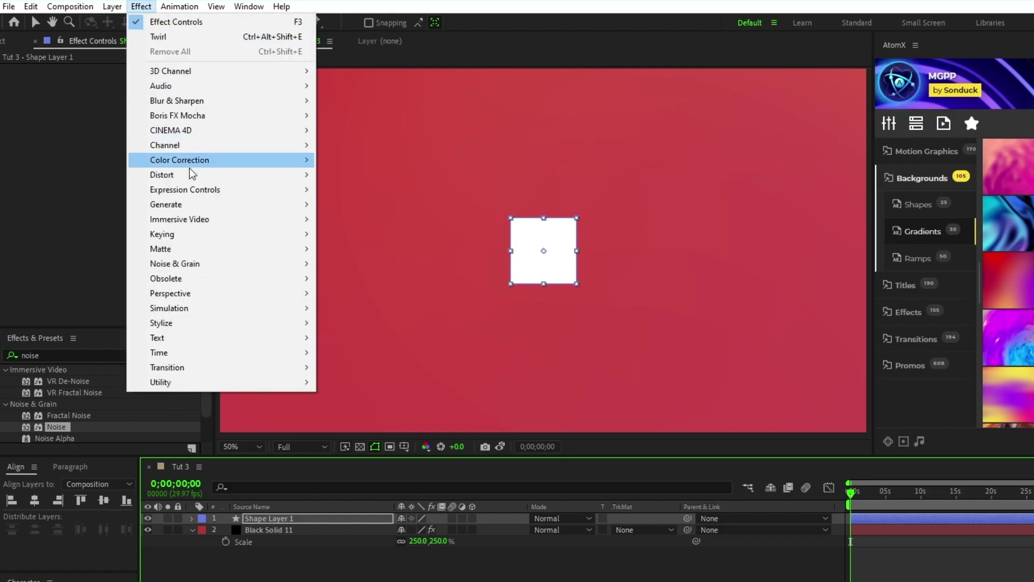
mouse_move(302, 294)
click(370, 413)
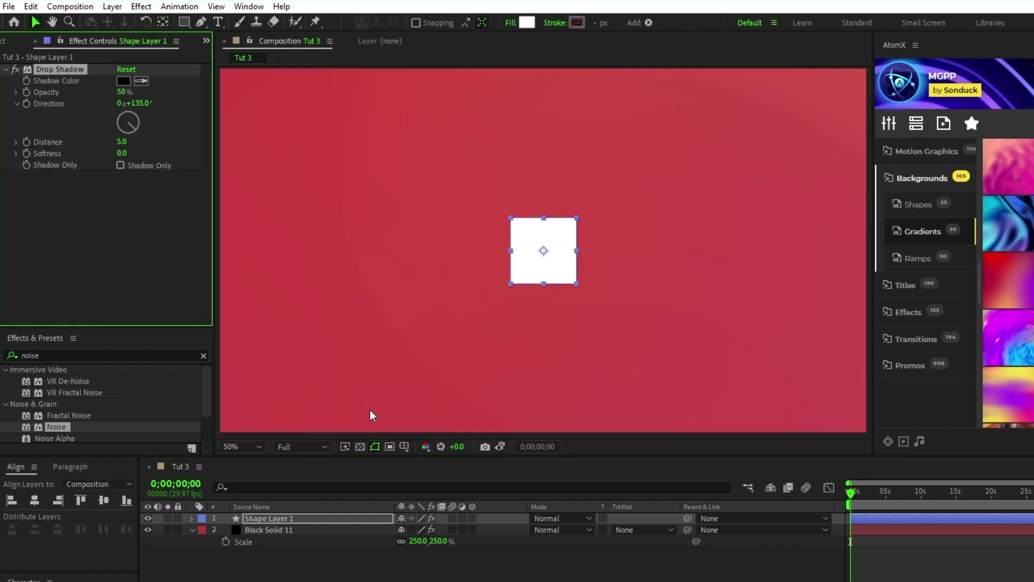
drag(190, 95, 253, 105)
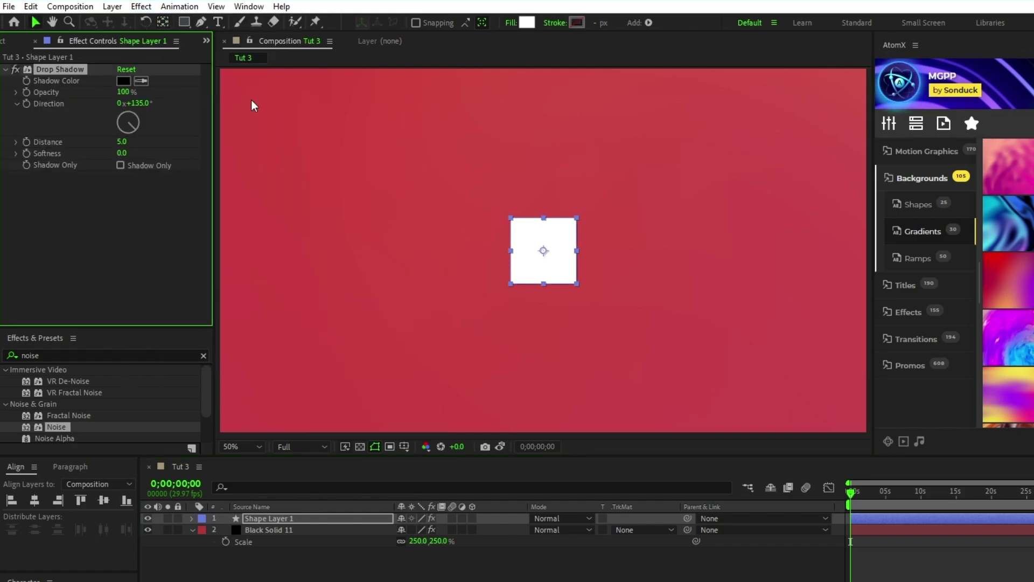
click(121, 141)
text(0)
key(Return)
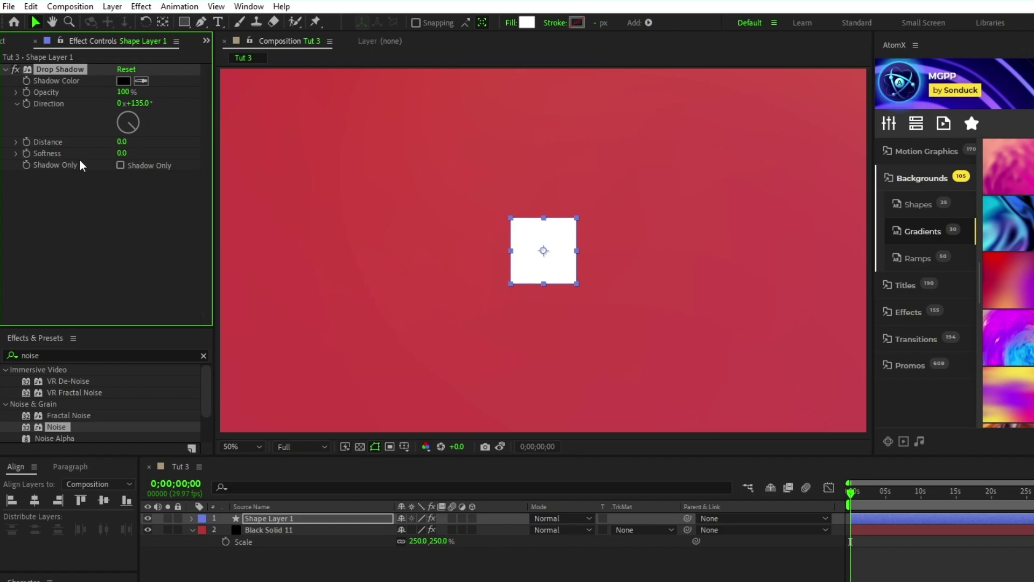
click(126, 154)
text(200)
key(Return)
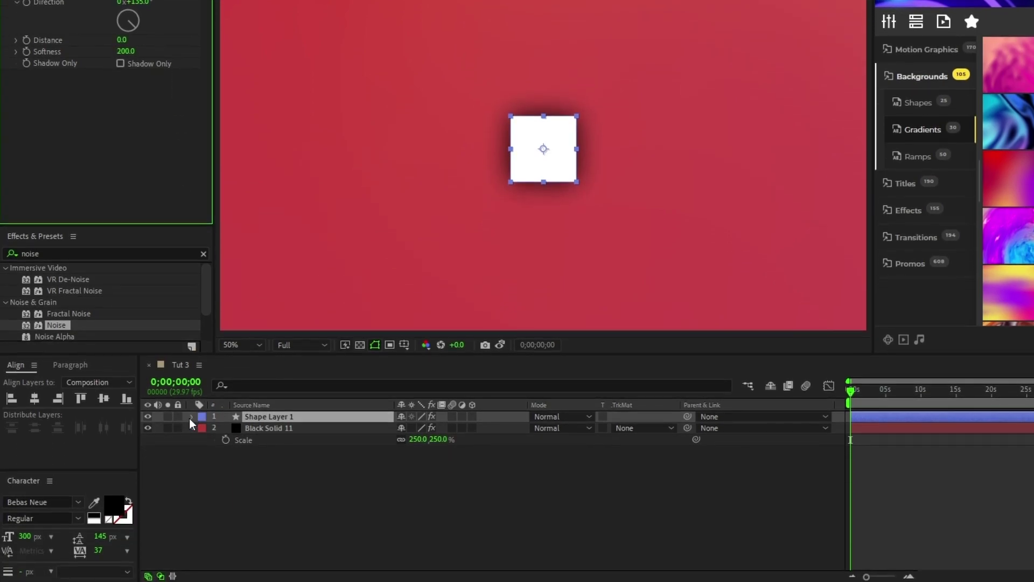
- Set the roundness of the square's rectangle path to 50
click(191, 417)
click(216, 440)
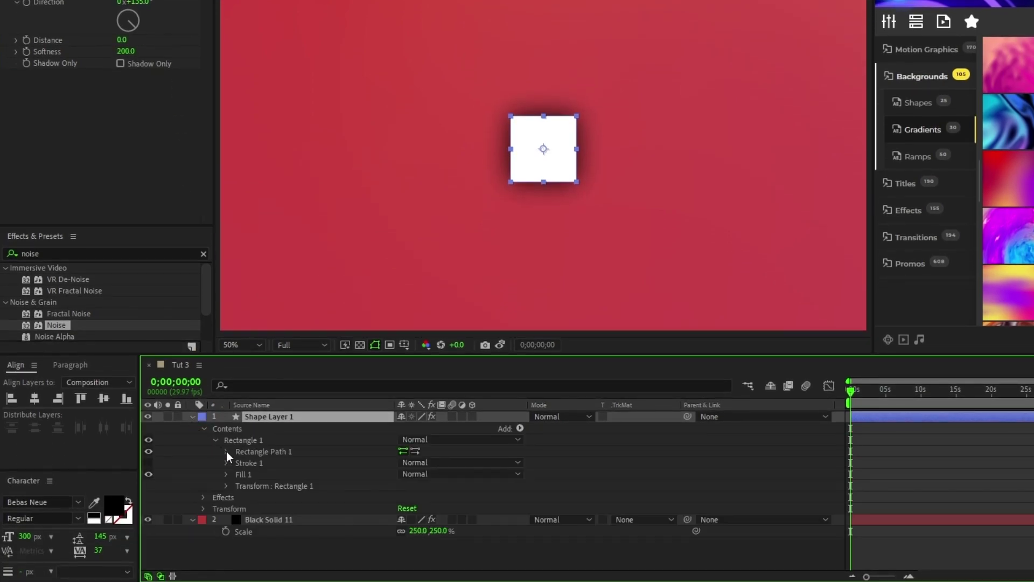
click(227, 451)
click(403, 484)
text(50)
click(569, 456)
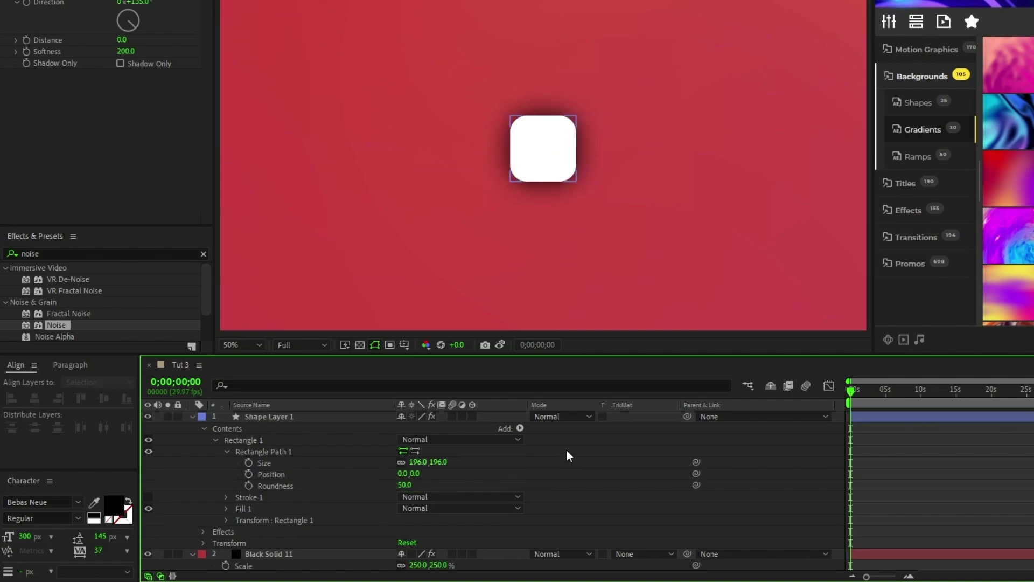
- Add the expression time*20 to the rotation of Shape Layer 1
click(290, 418)
key(r)
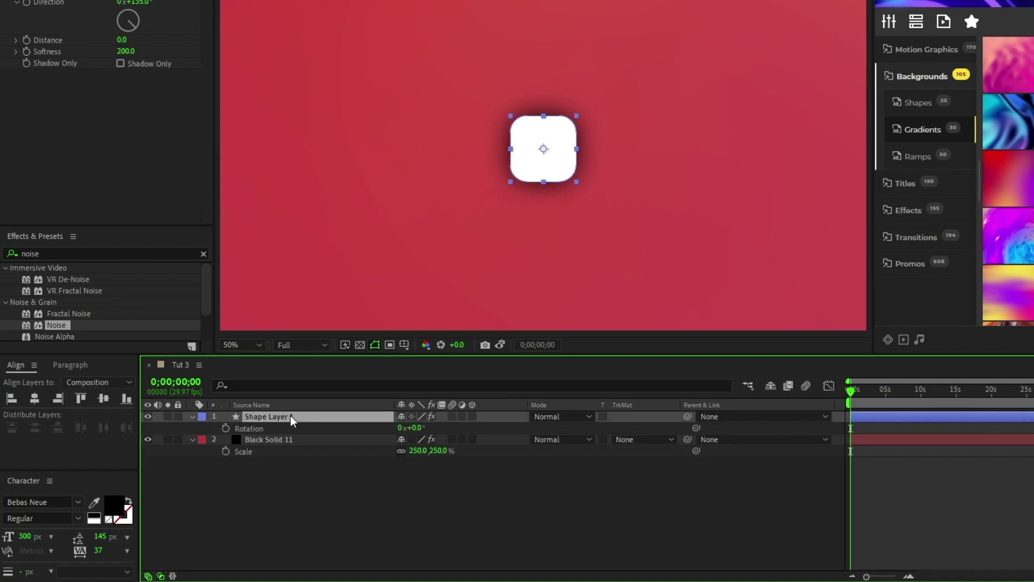
alt+click(226, 429)
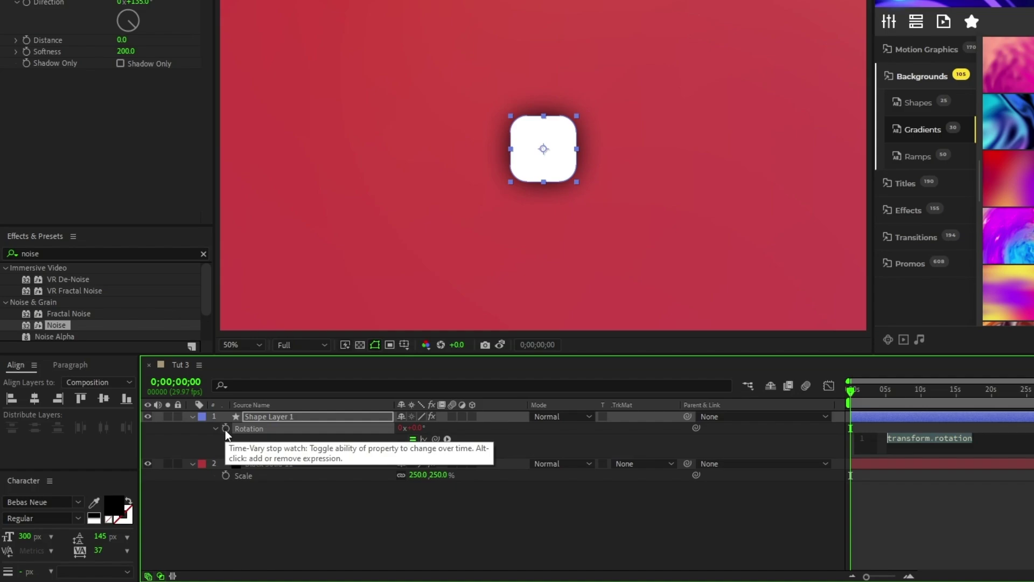
text(time*20)
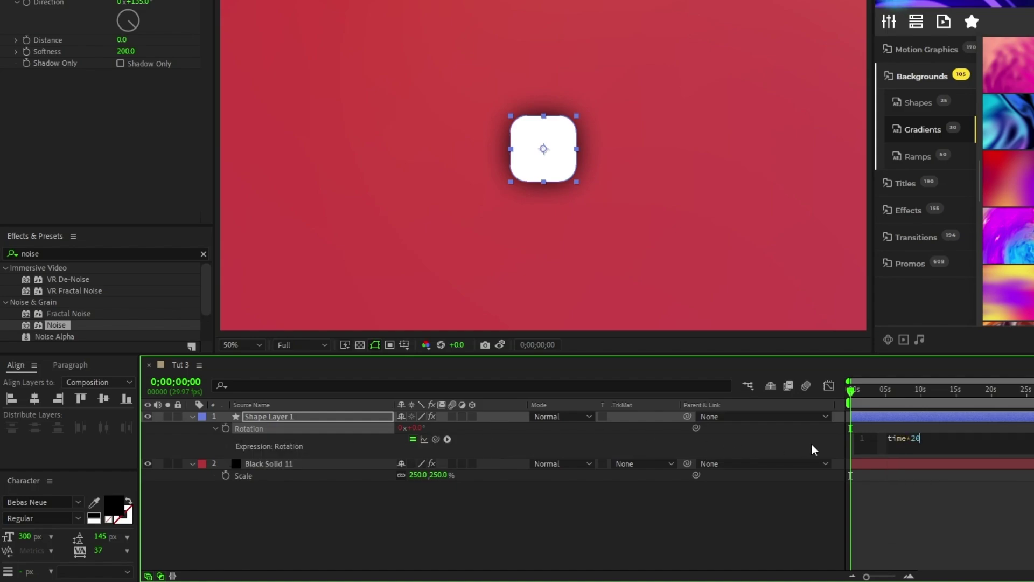
click(816, 449)
- Duplicate Shape Layer 1, place the copy beneath the original and scale it to 217%
click(280, 417)
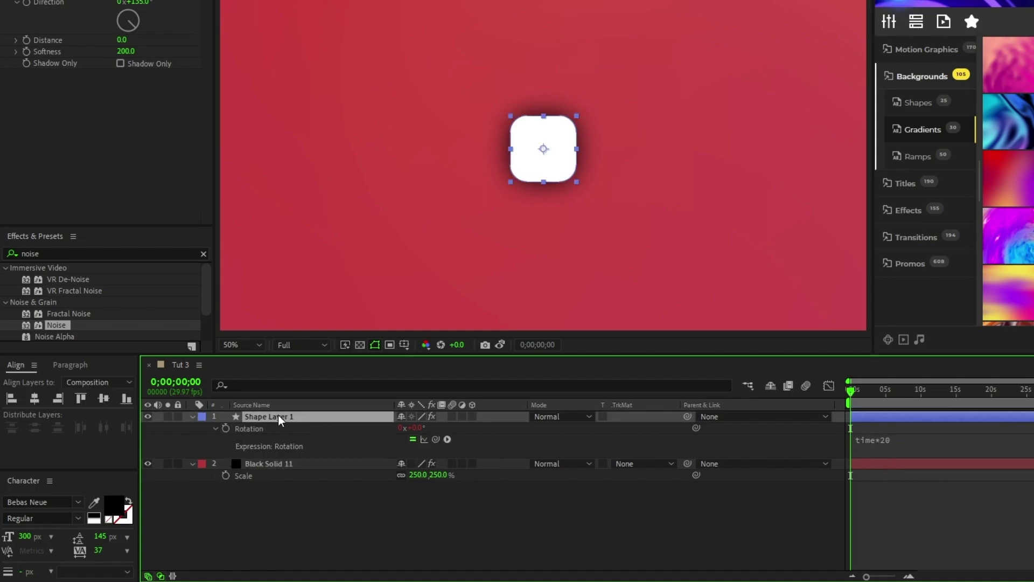
click(193, 416)
key(ctrl+d)
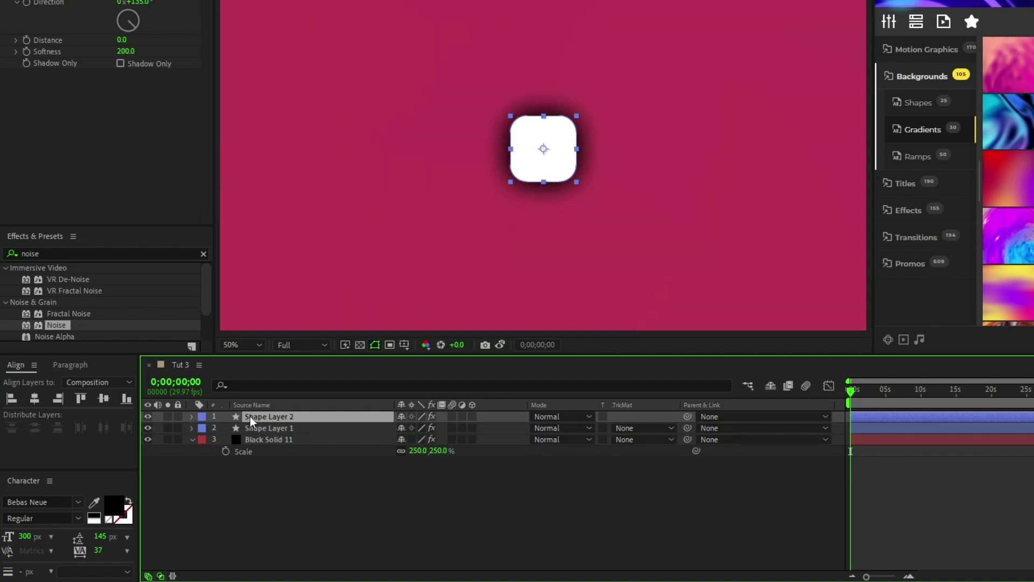
drag(280, 420, 281, 434)
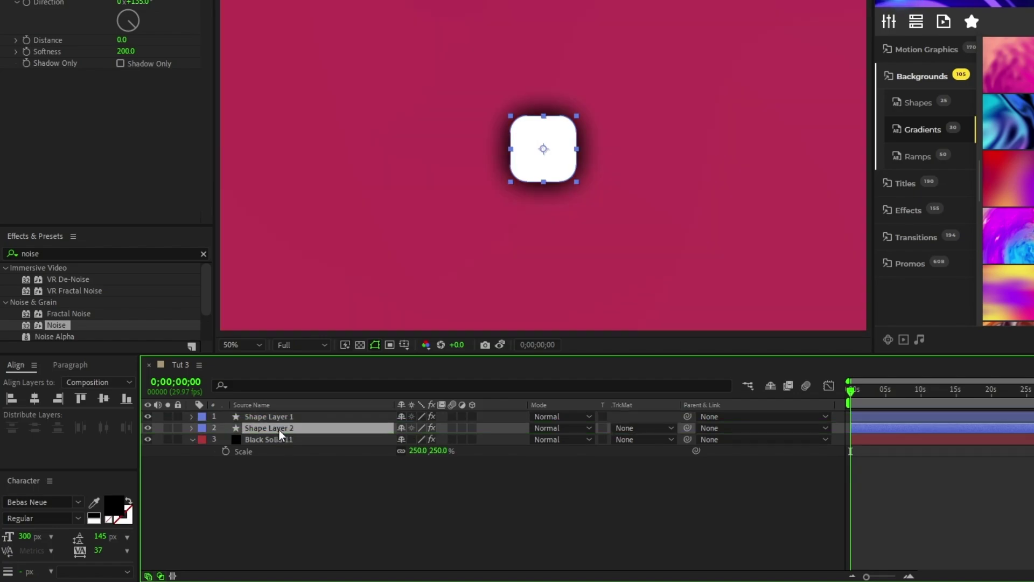
key(s)
drag(416, 439, 526, 454)
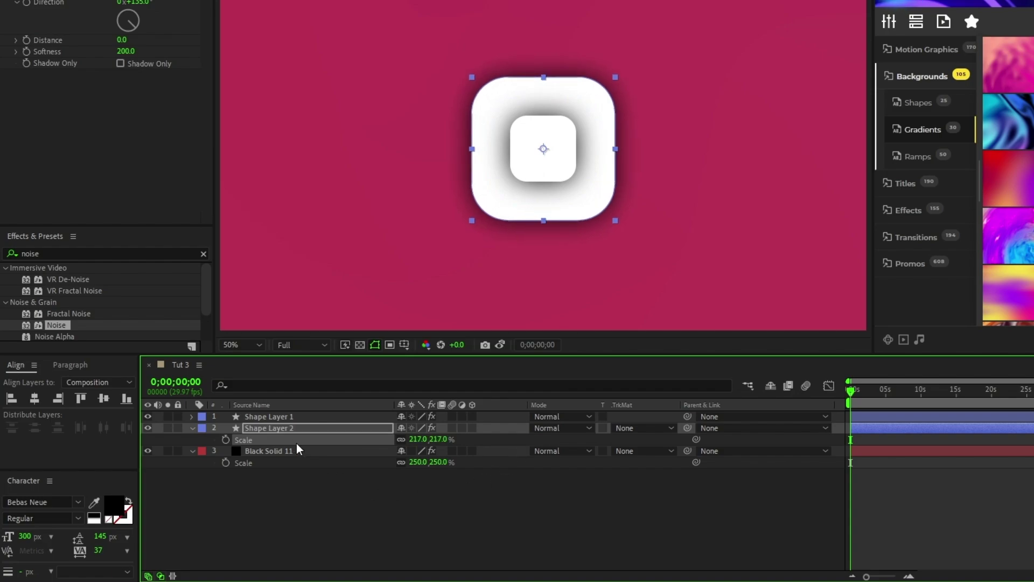
- Duplicate Shape Layer 2, place the copy beneath it and scale it to 386%
click(279, 428)
click(193, 428)
key(ctrl+d)
drag(277, 428, 288, 448)
key(s)
drag(417, 451, 575, 455)
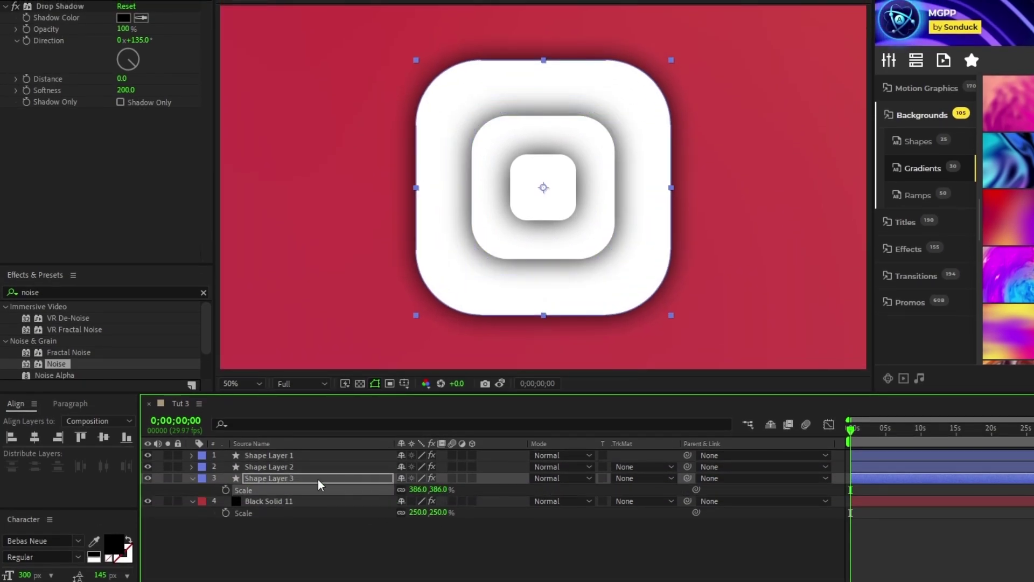
- Add two more duplicates of the rounded square beneath the others, scaling the first to 576% and the outermost even larger
key(ctrl+d)
drag(418, 512, 506, 516)
key(ctrl+d)
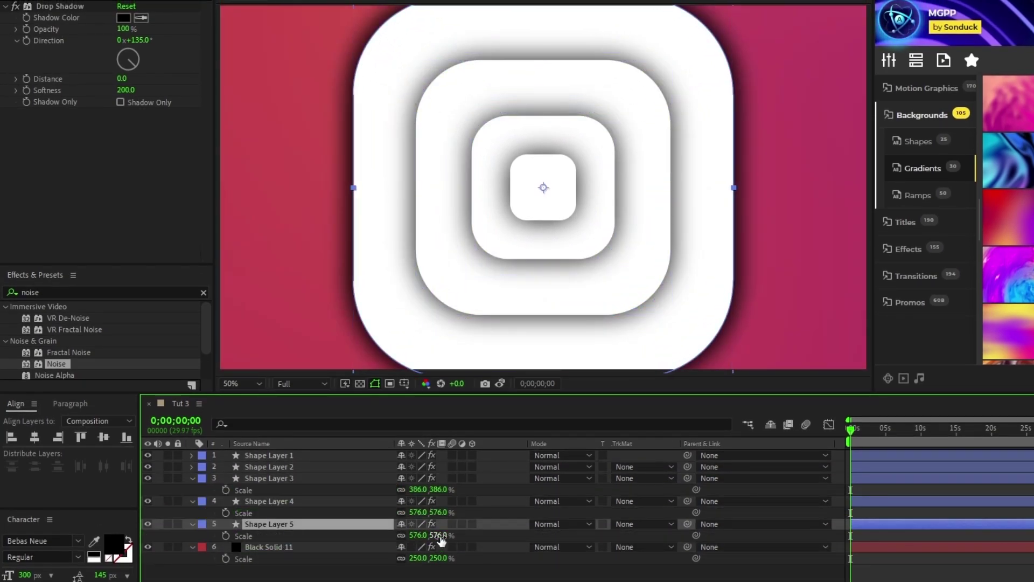
drag(442, 539, 603, 540)
- Enlarge Shape Layers 4, 3 and 2 slightly to even out the spacing, with Shape Layer 3 at 418%, and collapse the layer properties
drag(439, 515, 462, 513)
mouse_move(438, 491)
mouse_down()
mouse_move(460, 491)
mouse_move(453, 481)
mouse_up()
click(278, 467)
key(s)
click(192, 467)
click(192, 479)
click(193, 490)
click(192, 501)
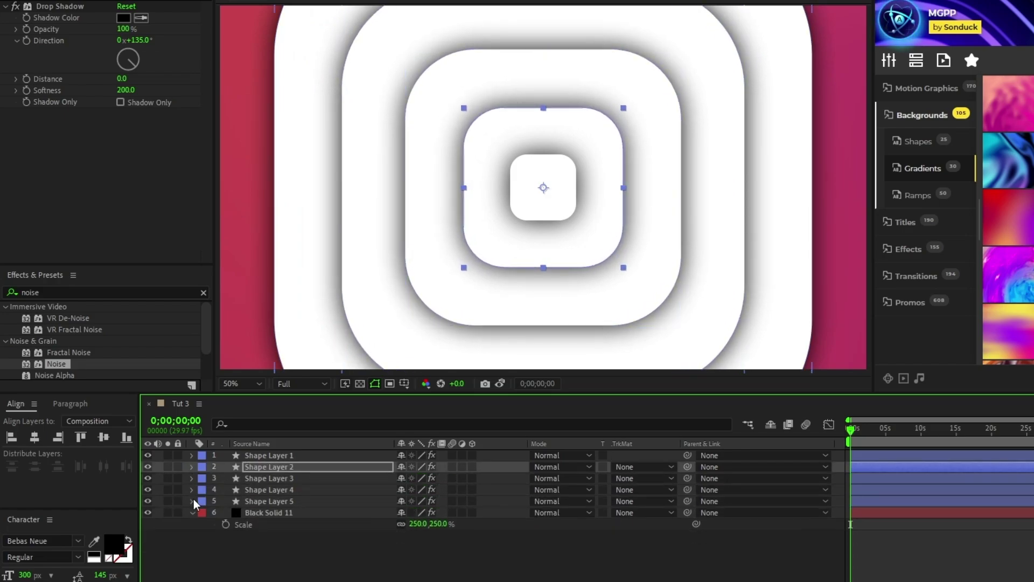
click(326, 537)
click(192, 513)
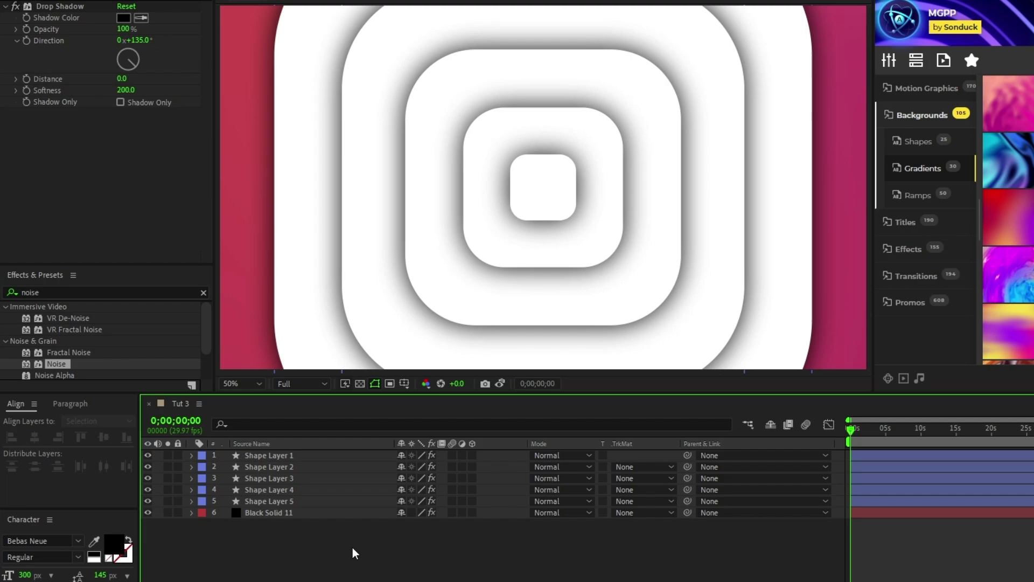
- Set the blending mode of Shape Layers 1, 2, 4 and 5 to Multiply
click(285, 458)
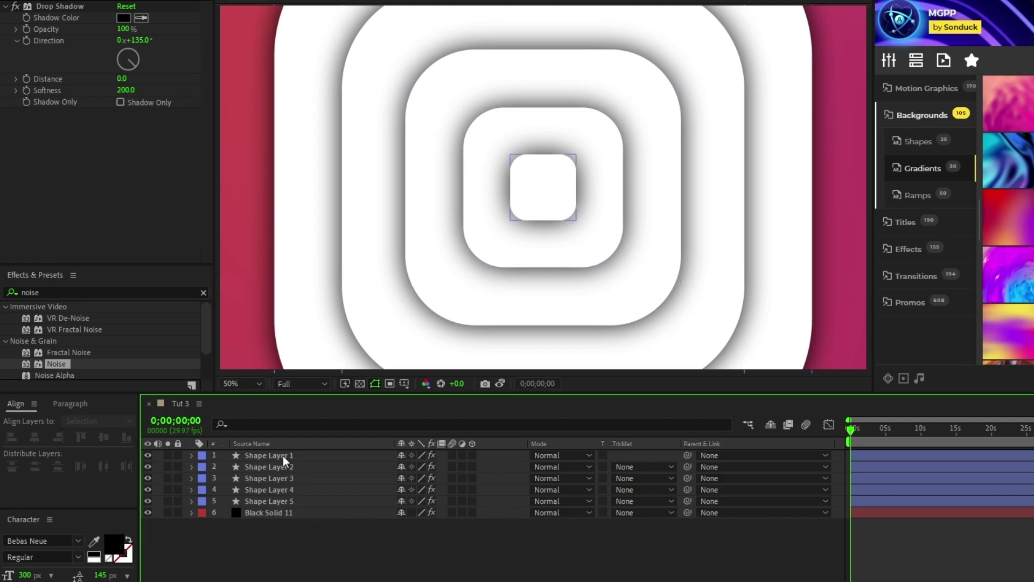
ctrl+click(283, 467)
ctrl+click(300, 490)
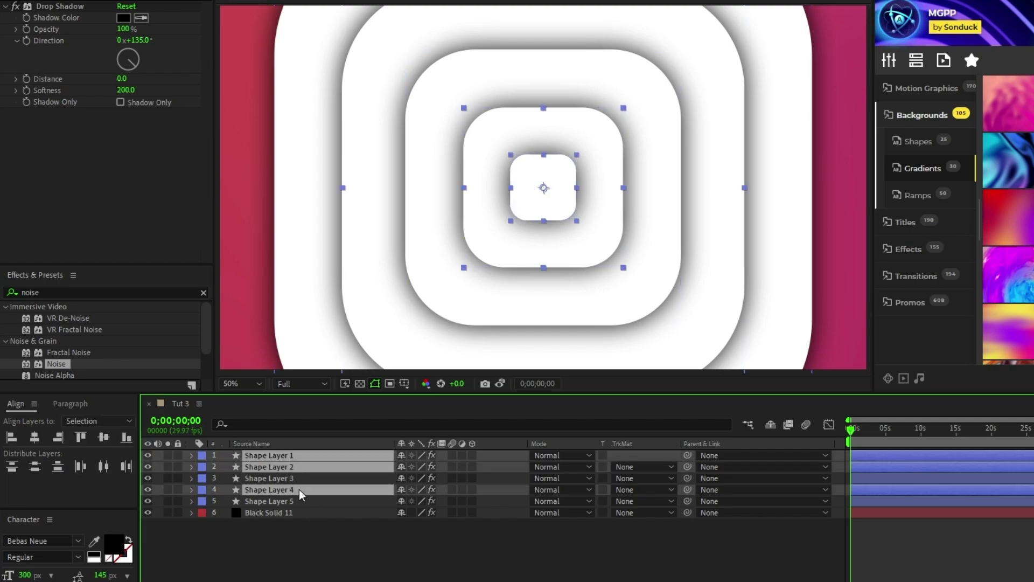
ctrl+click(290, 501)
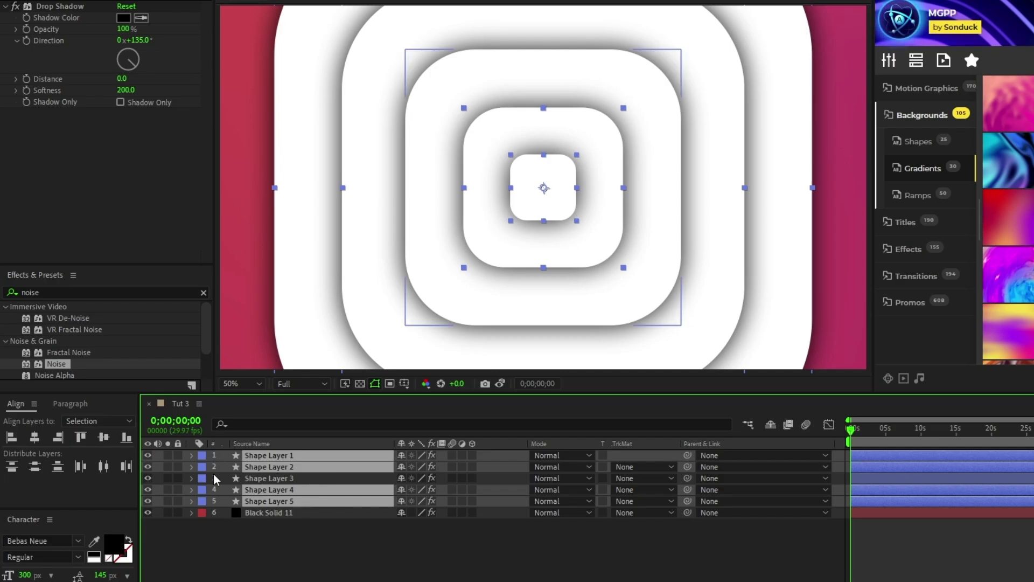
click(546, 455)
click(633, 97)
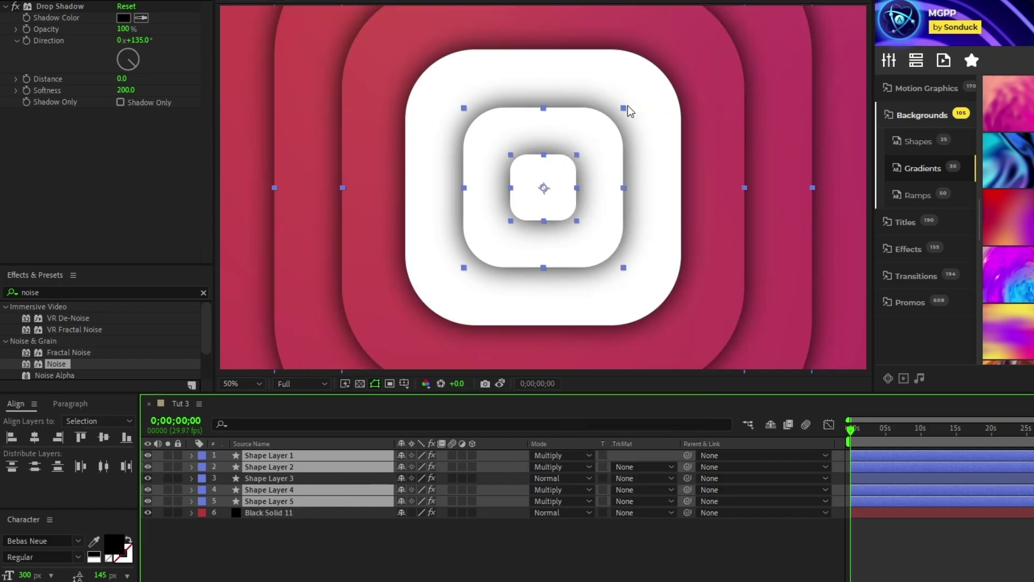
- Copy the 4-Color Gradient effect from the black solid to Shape Layer 3 and place it above Drop Shadow
click(272, 512)
click(48, 8)
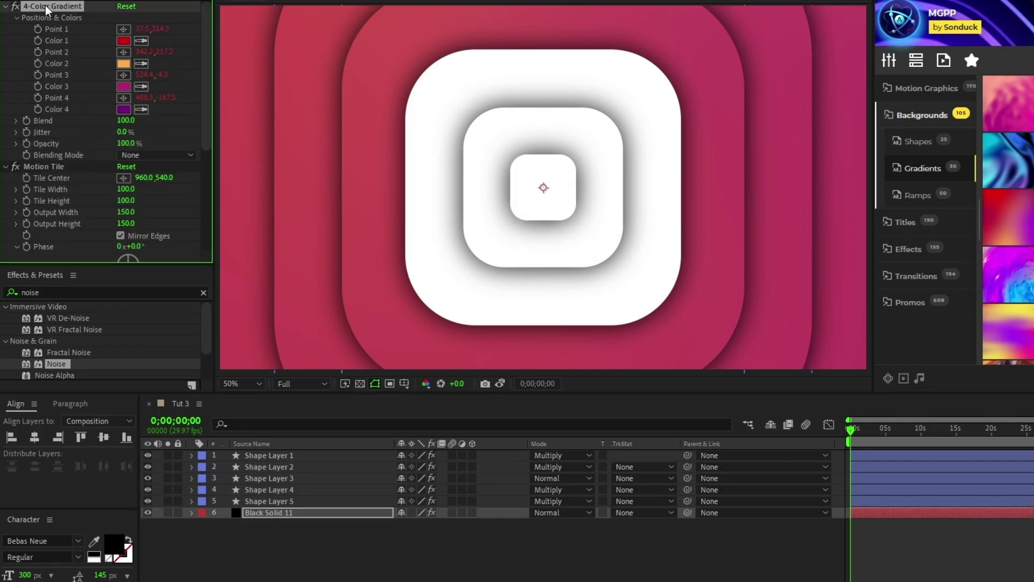
click(269, 479)
key(ctrl+v)
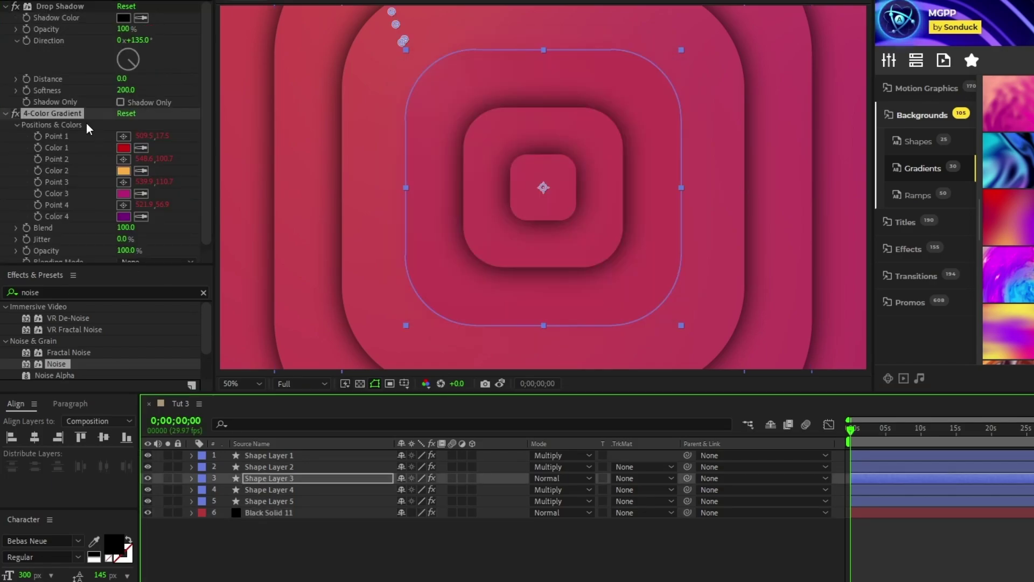
drag(70, 117, 58, 7)
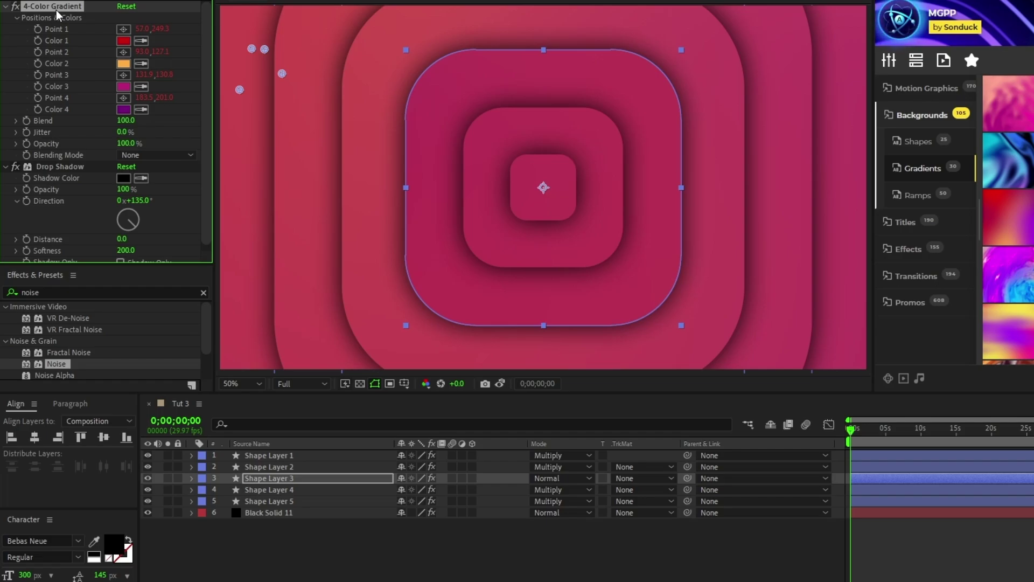
- Change the rotation expression of Shape Layer 2 to time*18
click(270, 466)
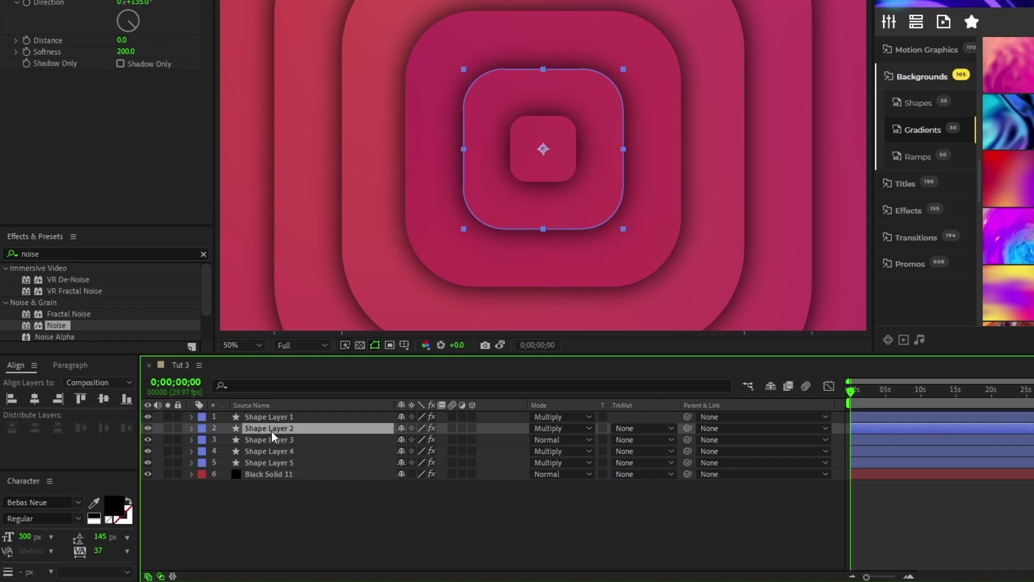
key(r)
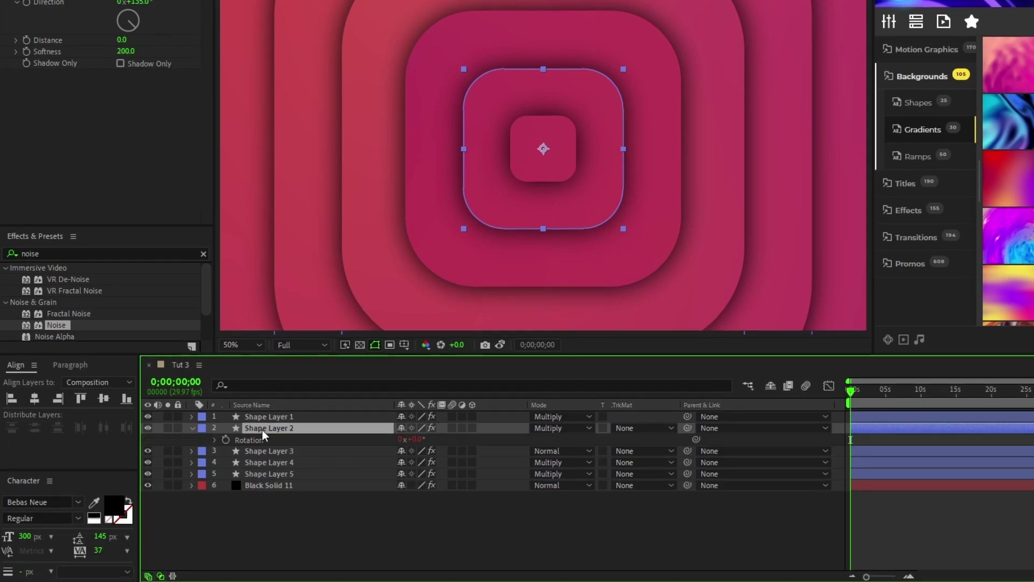
alt+click(226, 440)
text(time*20)
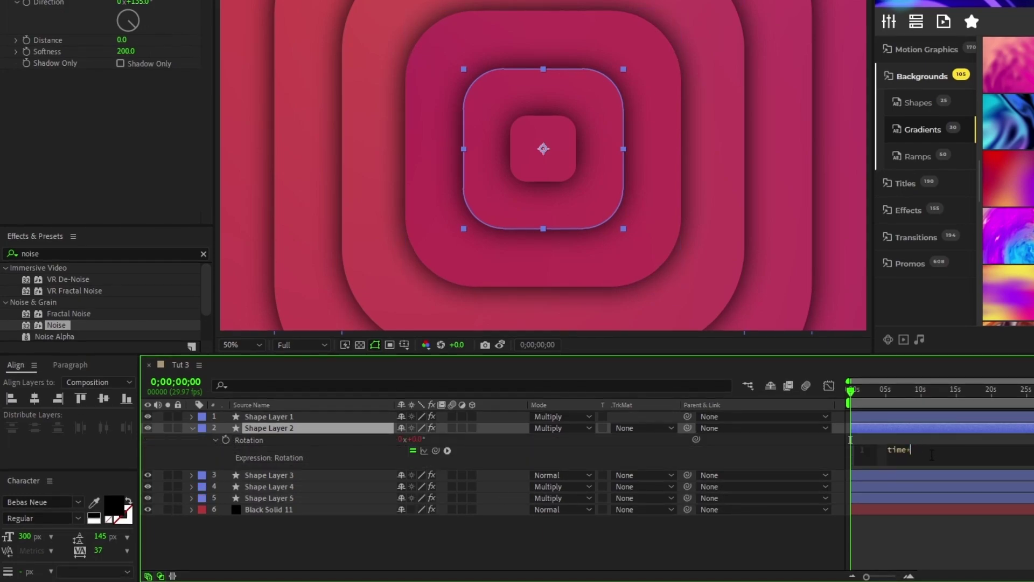
- Change the rotation expression of Shape Layer 3 to time*16
click(192, 476)
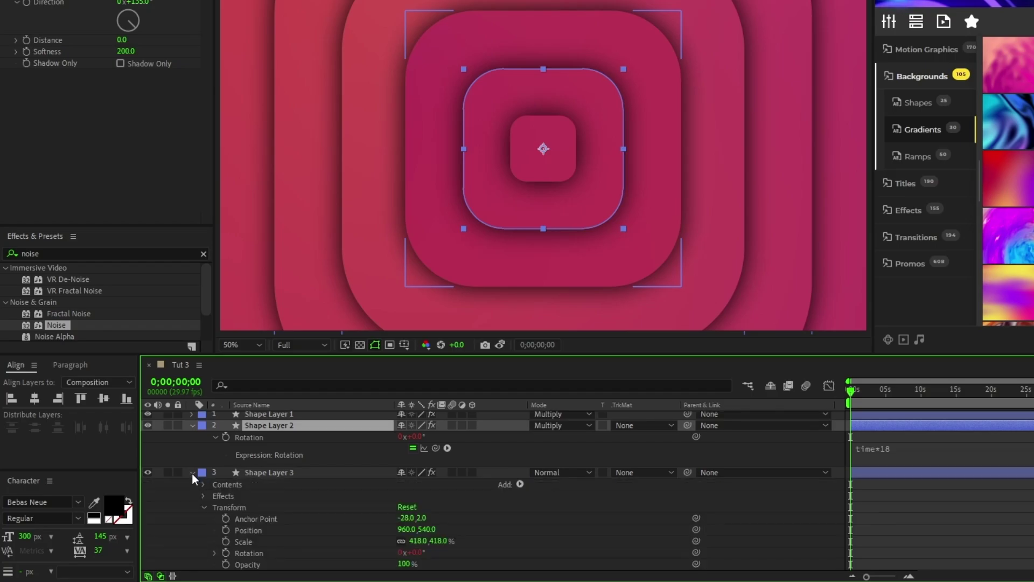
click(222, 475)
key(r)
alt+click(225, 487)
text(time*20)
- Change the rotation expression of Shape Layer 4 to time*14
click(271, 523)
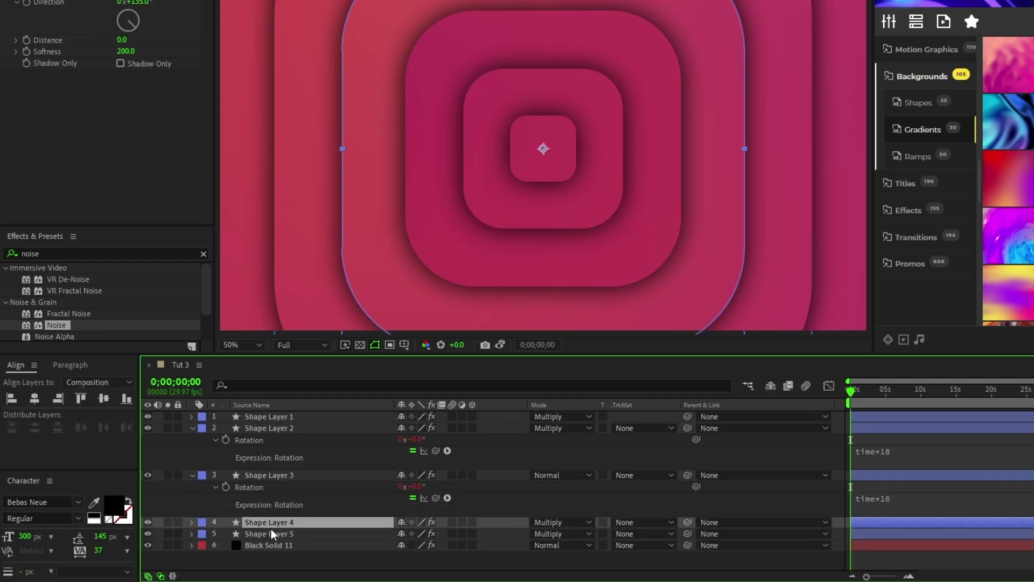
key(r)
alt+click(225, 533)
text(time*20)
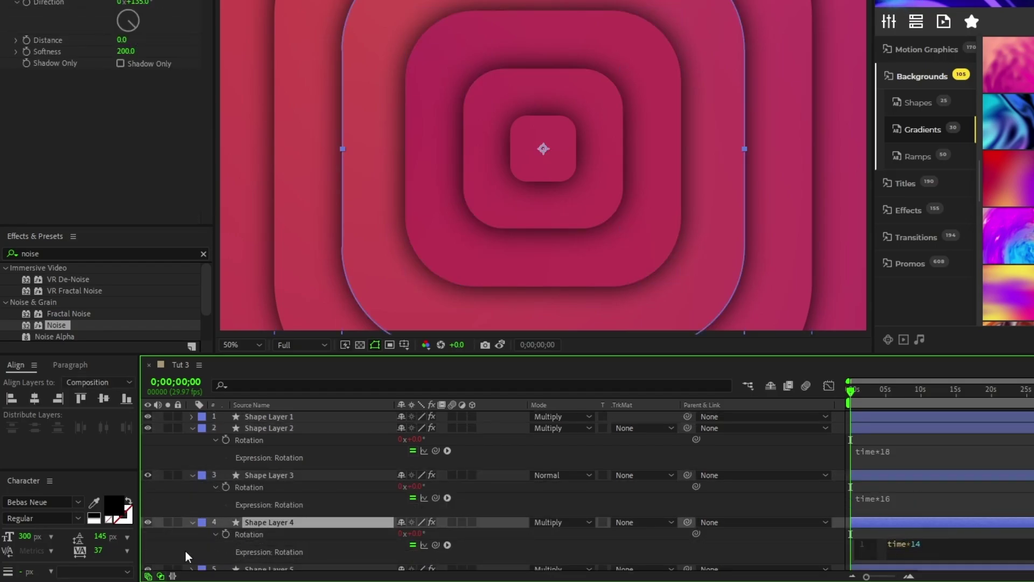
- Change the rotation expression of Shape Layer 5 to time*12 and collapse the properties of all shape layers
scroll(216, 555, down, 1)
click(247, 552)
key(r)
alt+click(226, 553)
text(time*20)
text(1)
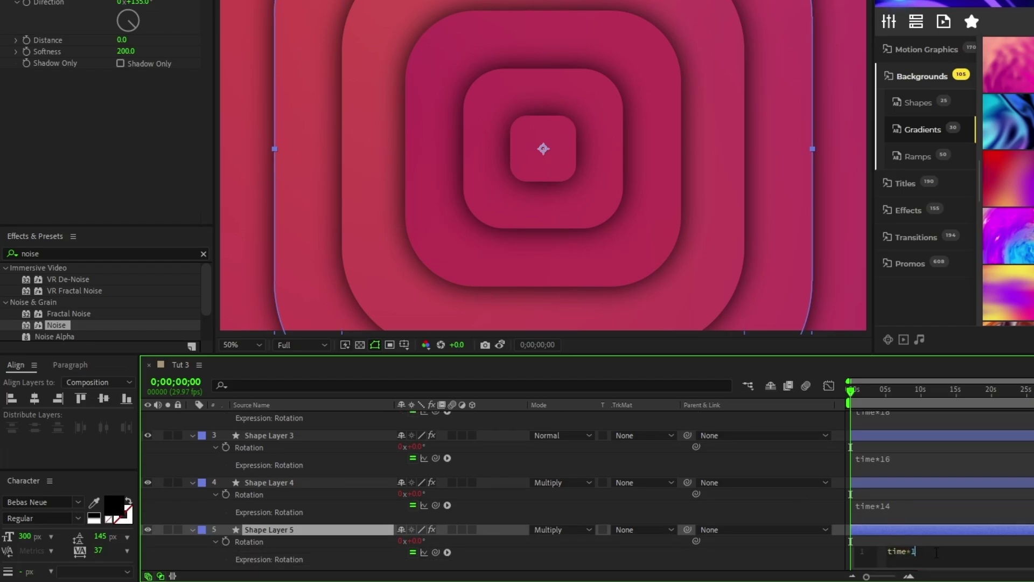
text(2)
click(522, 555)
click(300, 531)
scroll(291, 501, up, 2)
shift+click(254, 428)
key(u)
click(376, 513)
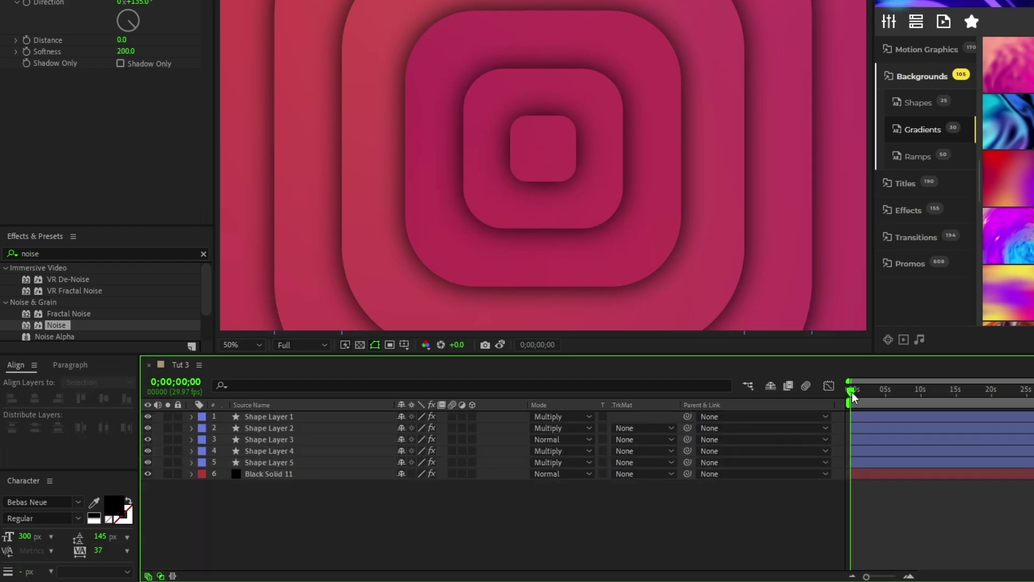
- Add an adjustment layer above all layers in Tut 3 and apply the Noise effect to it with a 10% amount
click(112, 7)
mouse_move(138, 18)
click(377, 111)
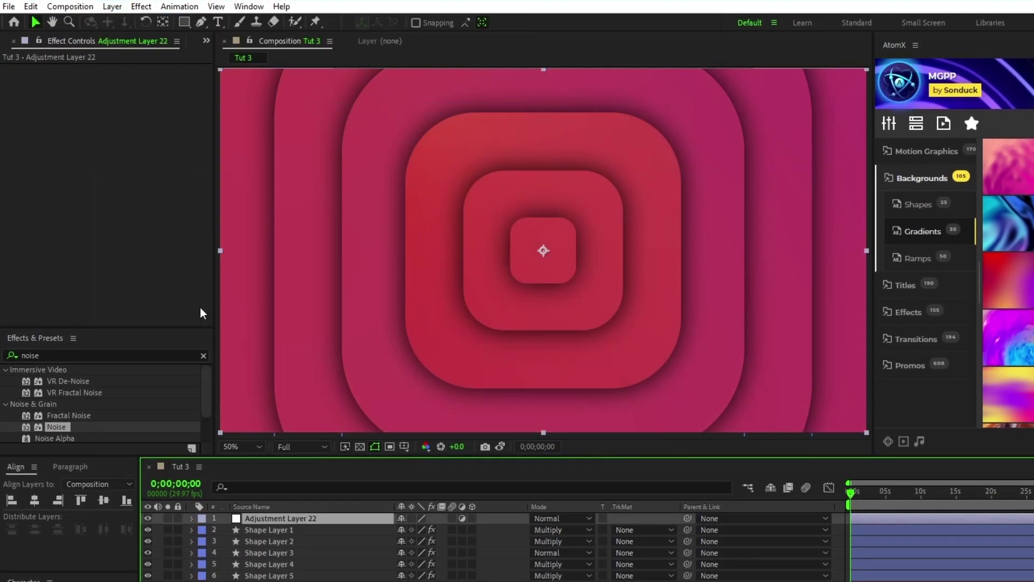
drag(56, 426, 318, 518)
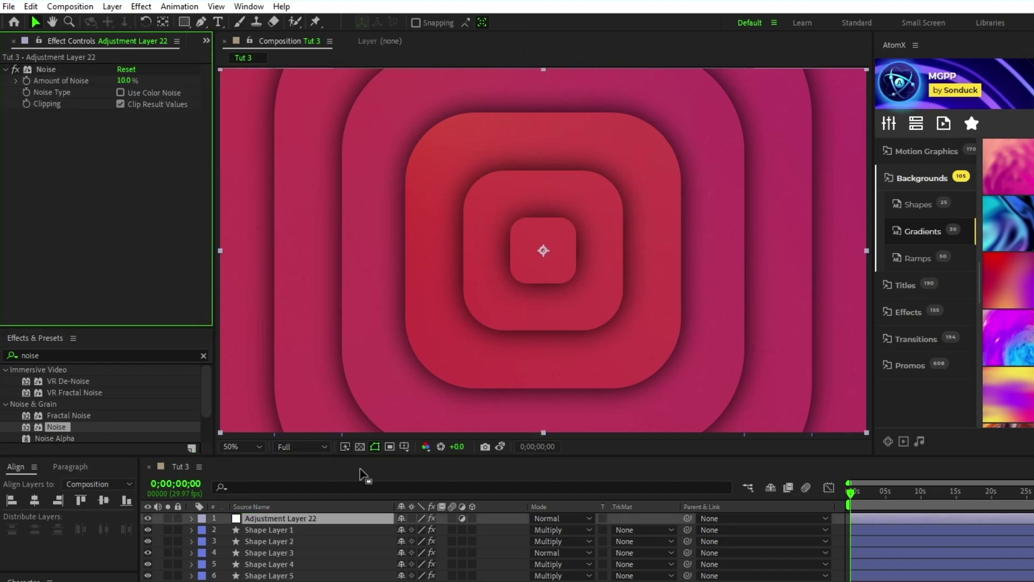